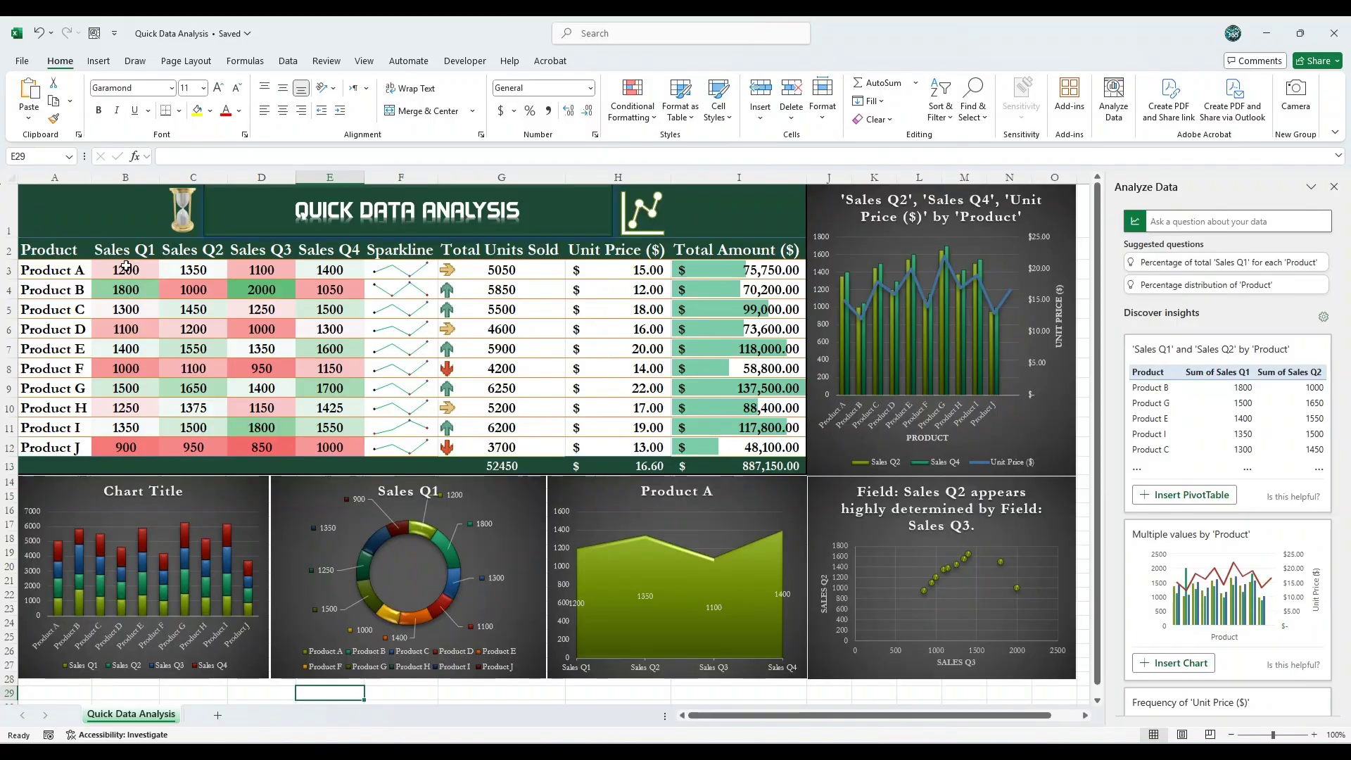
- Enter 2500 in B3 and 200 in C11, then add the Sales Q1 vs Total Units Sold scatter insight chart
left_click(126, 268)
type("2500")
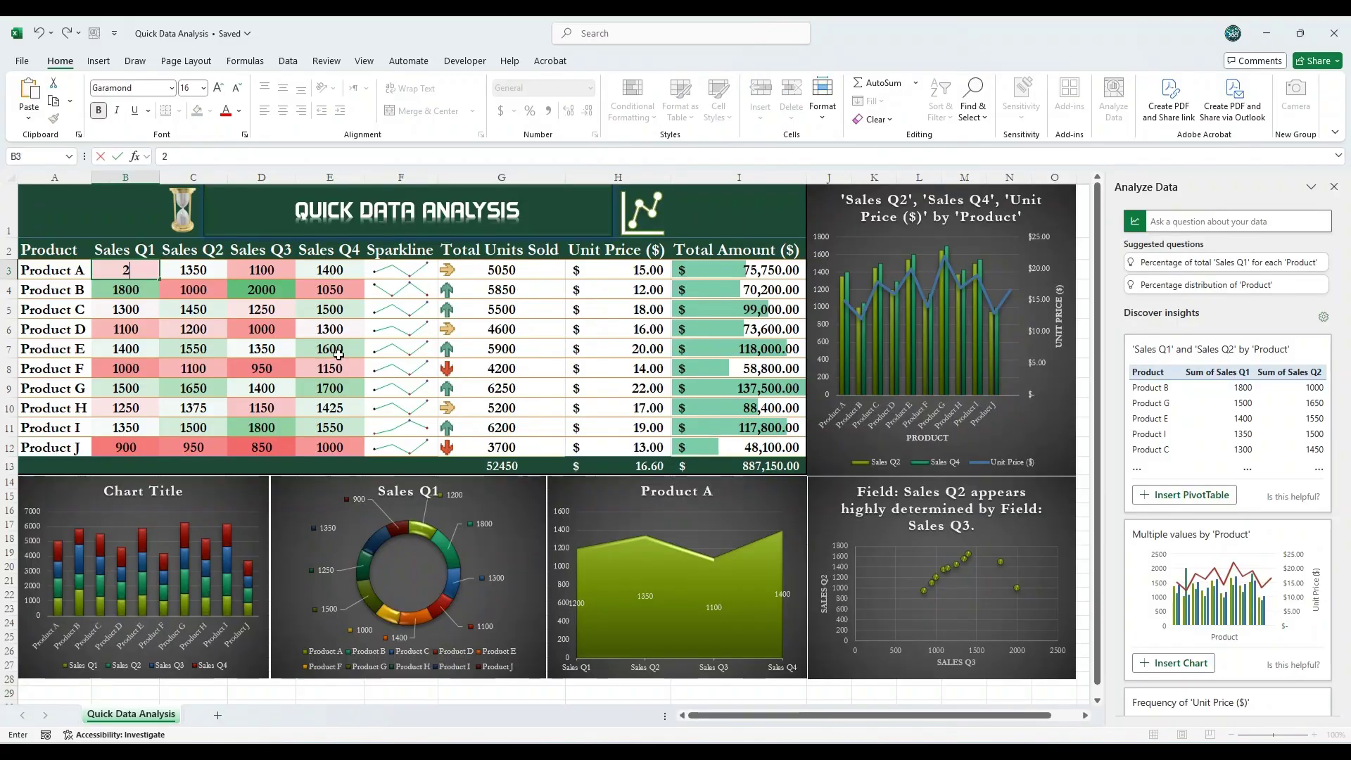
key("Return")
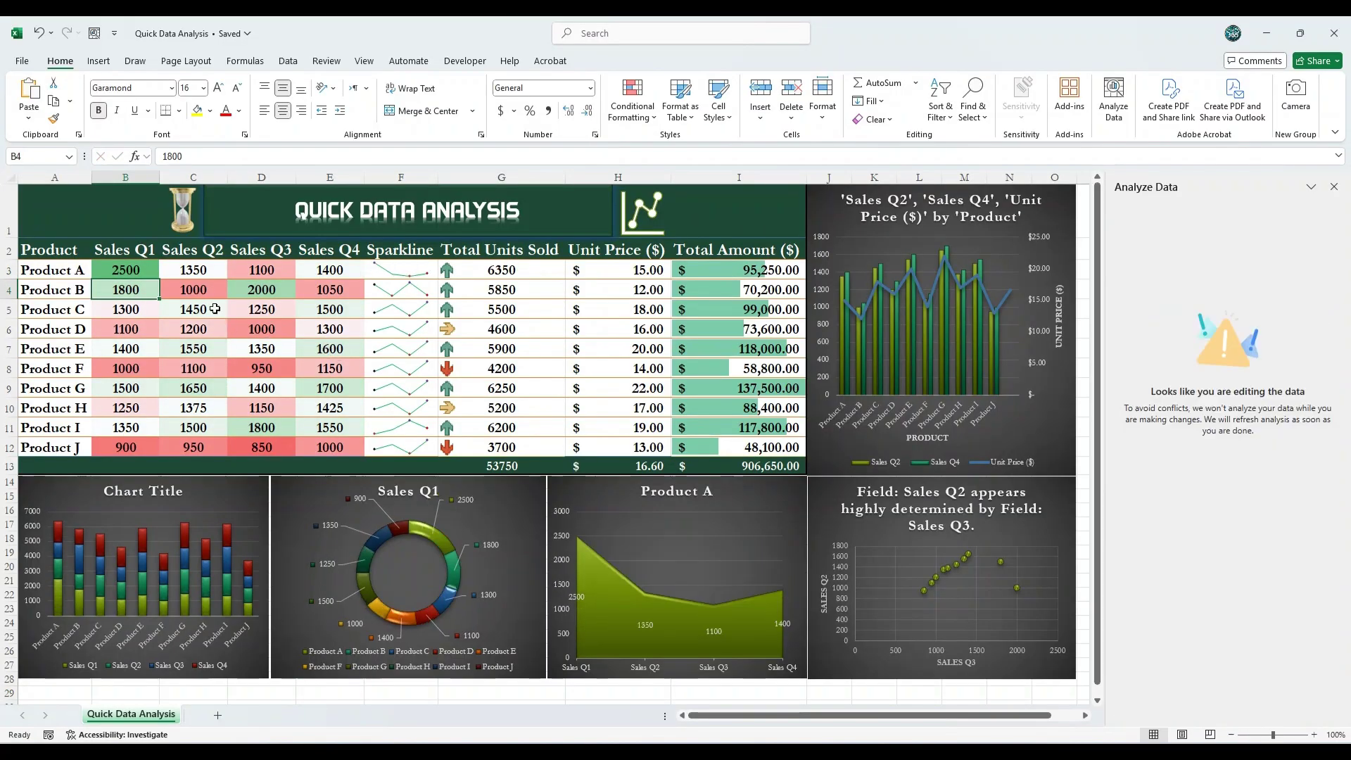
left_click(193, 427)
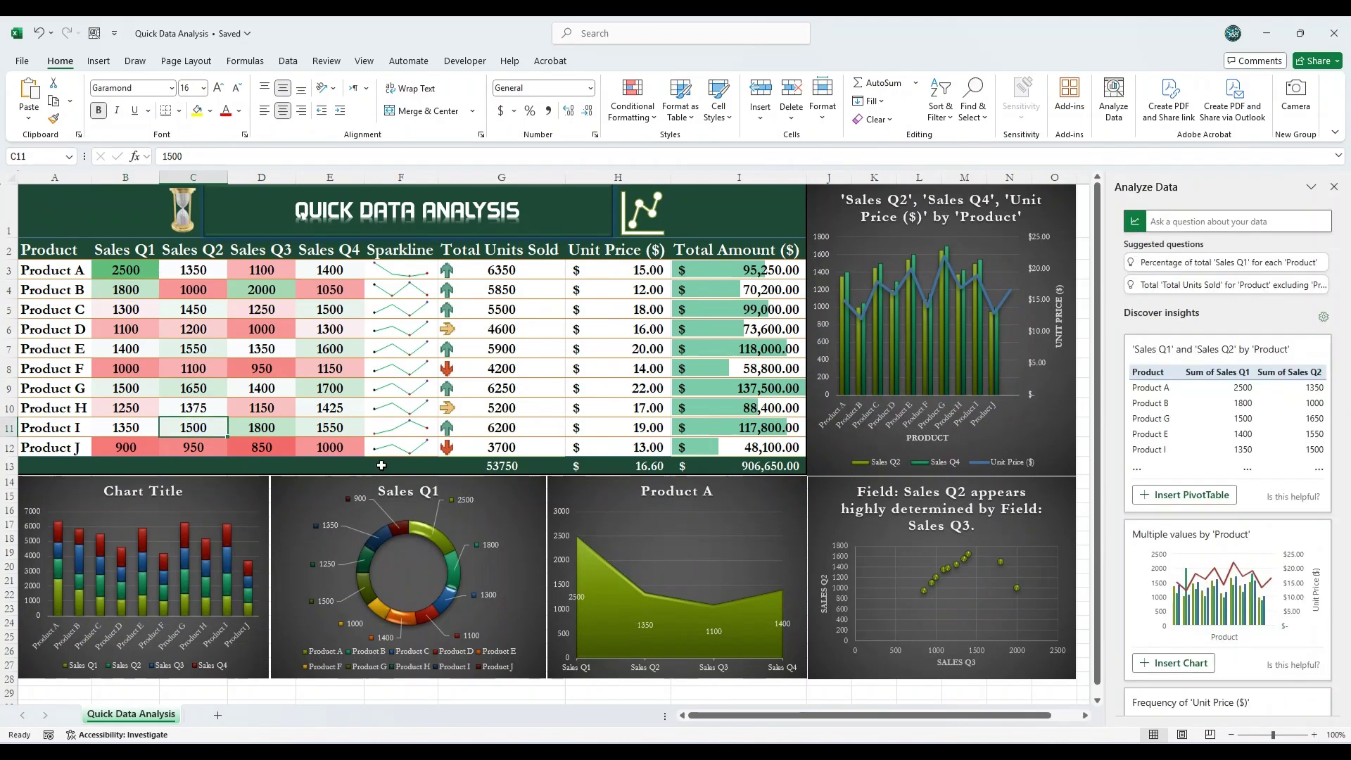
type("200")
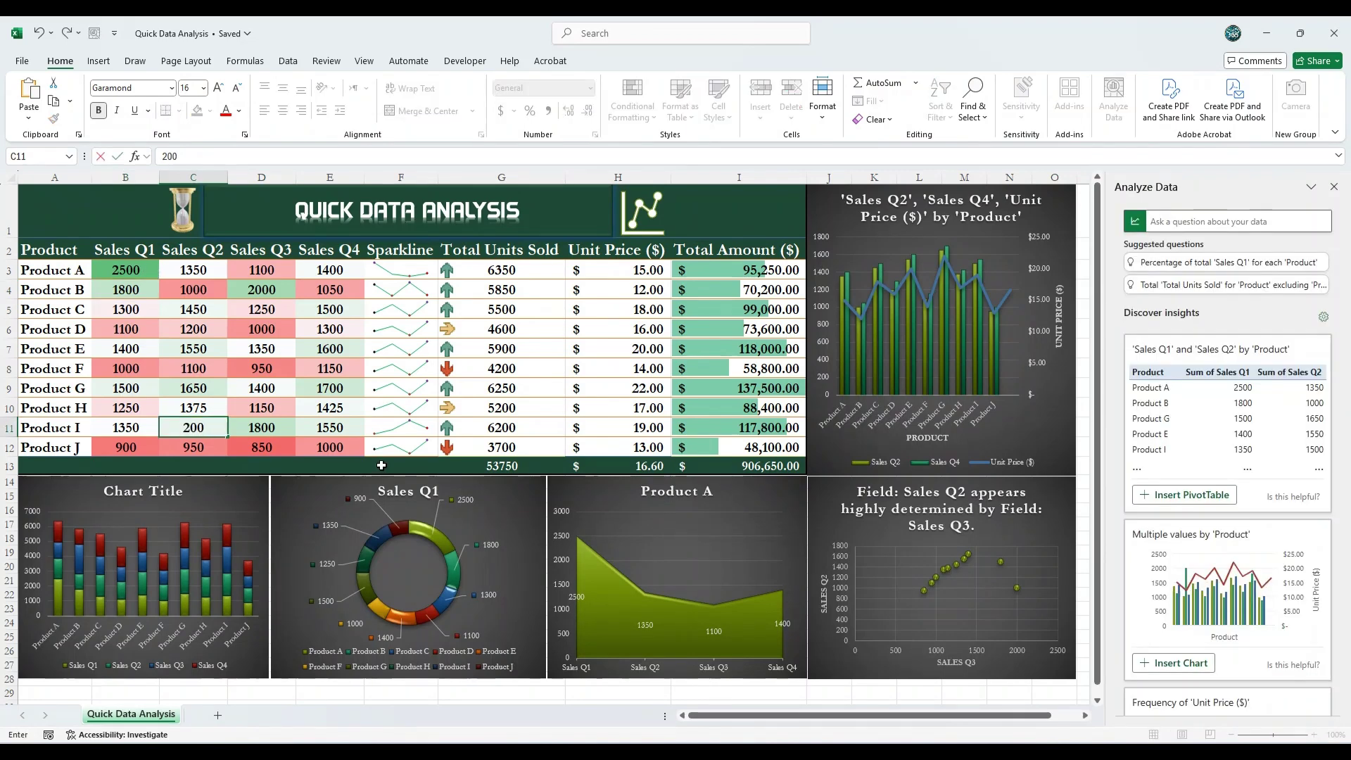
key("Return")
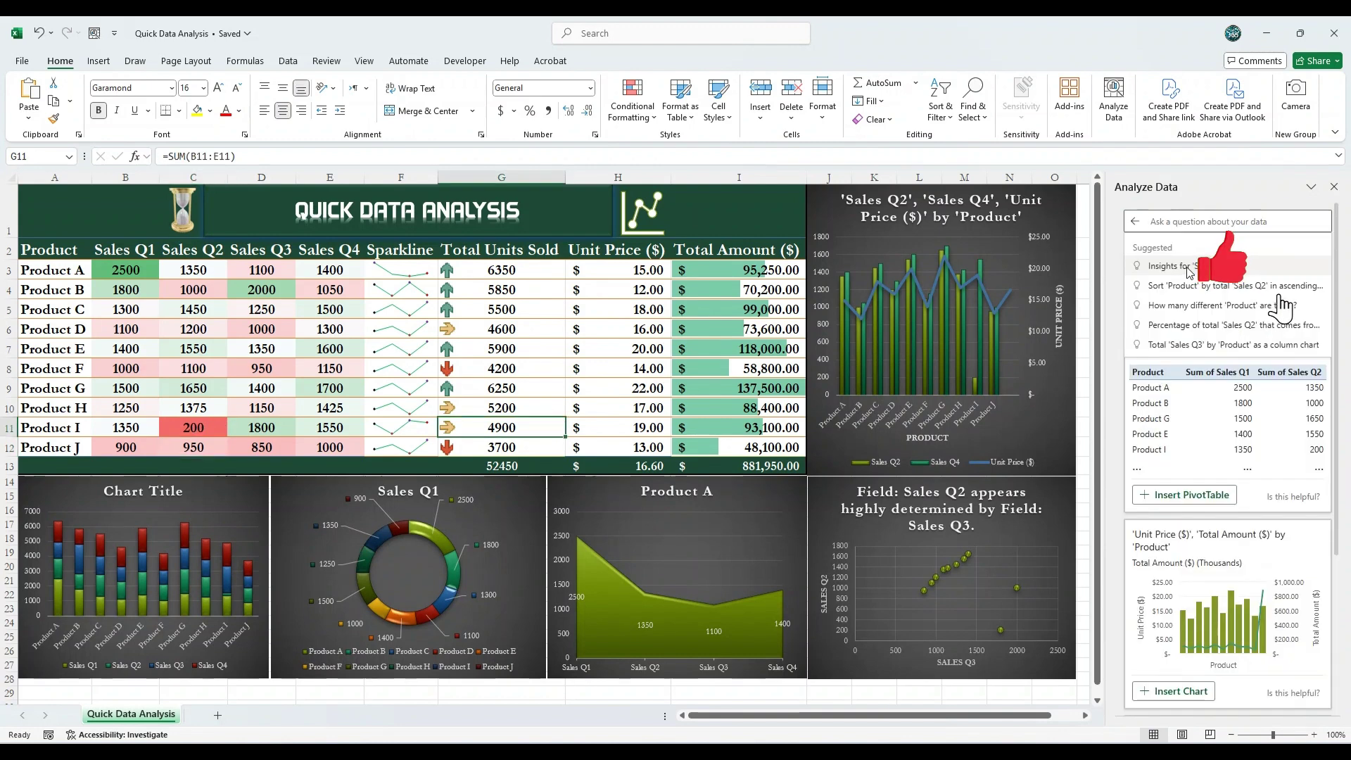
left_click(1280, 302)
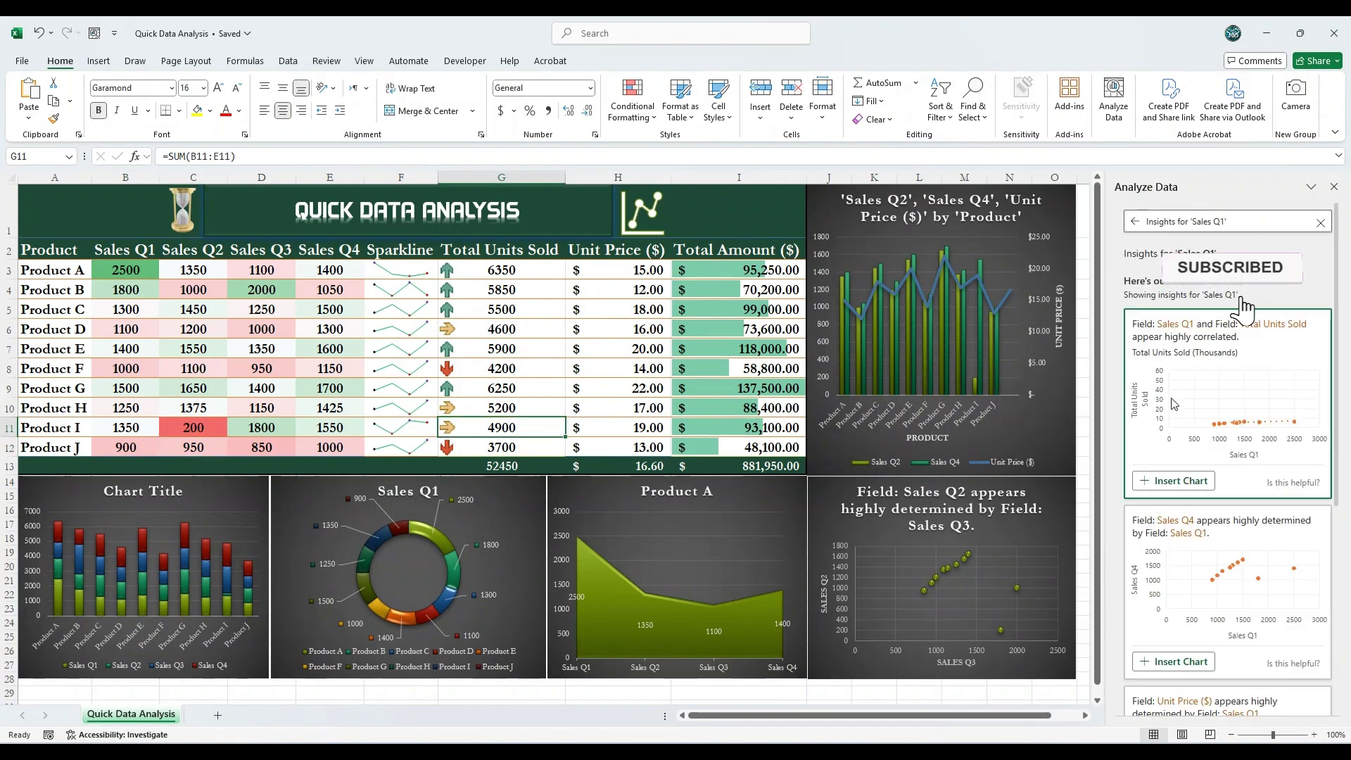
left_click(1196, 481)
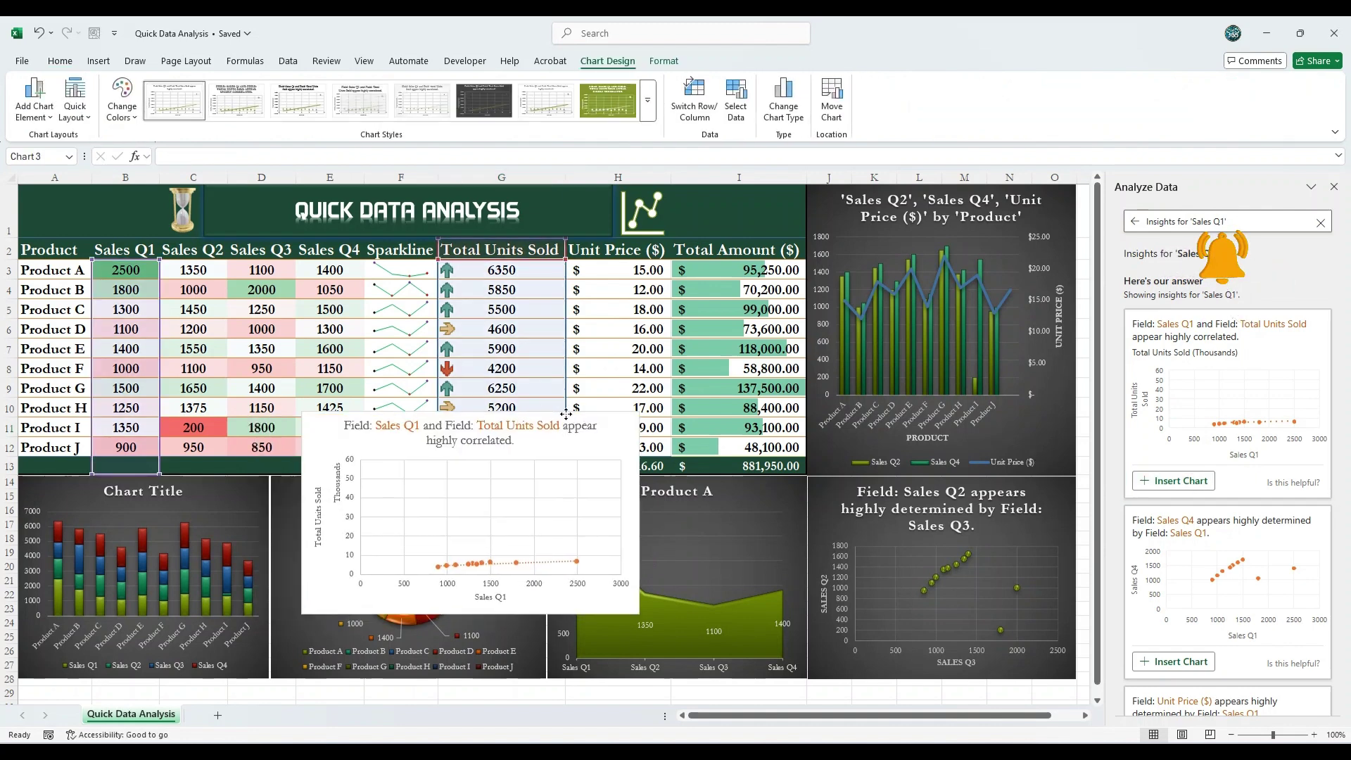
- Apply Quick Analysis data bars to the Total Amount values in H3:H12
left_click_drag(57, 250, 87, 442)
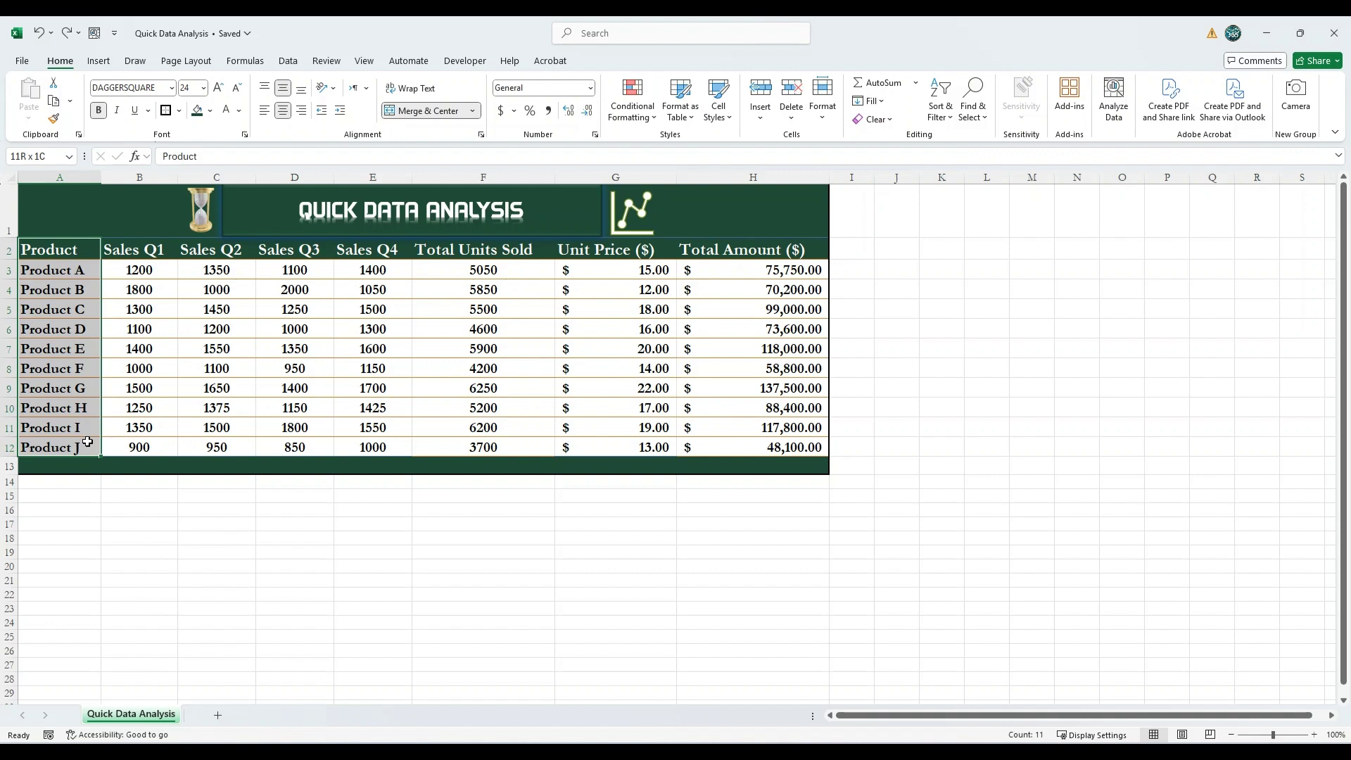
mouse_move(128, 252)
left_mouse_down()
mouse_move(176, 376)
mouse_move(360, 447)
left_mouse_up()
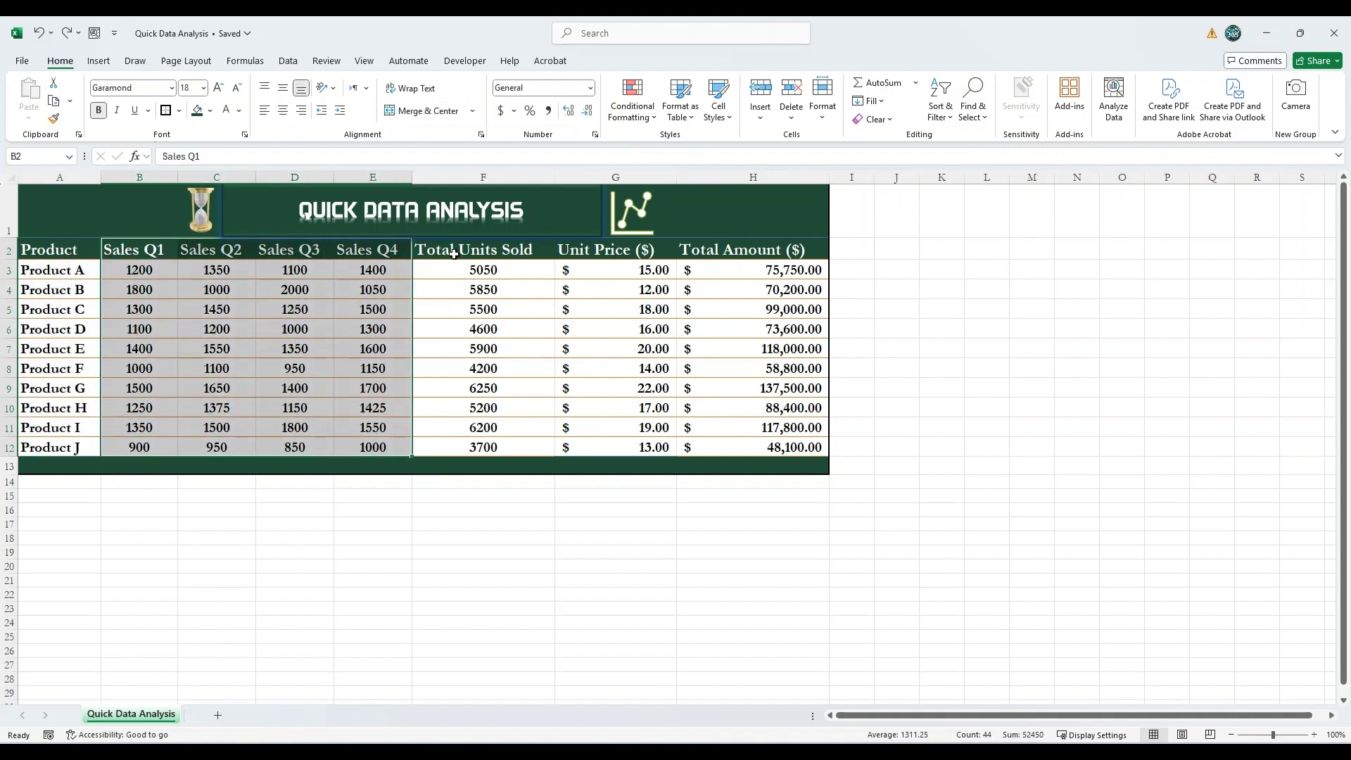
mouse_move(454, 251)
left_mouse_down()
mouse_move(481, 430)
mouse_move(689, 453)
left_mouse_up()
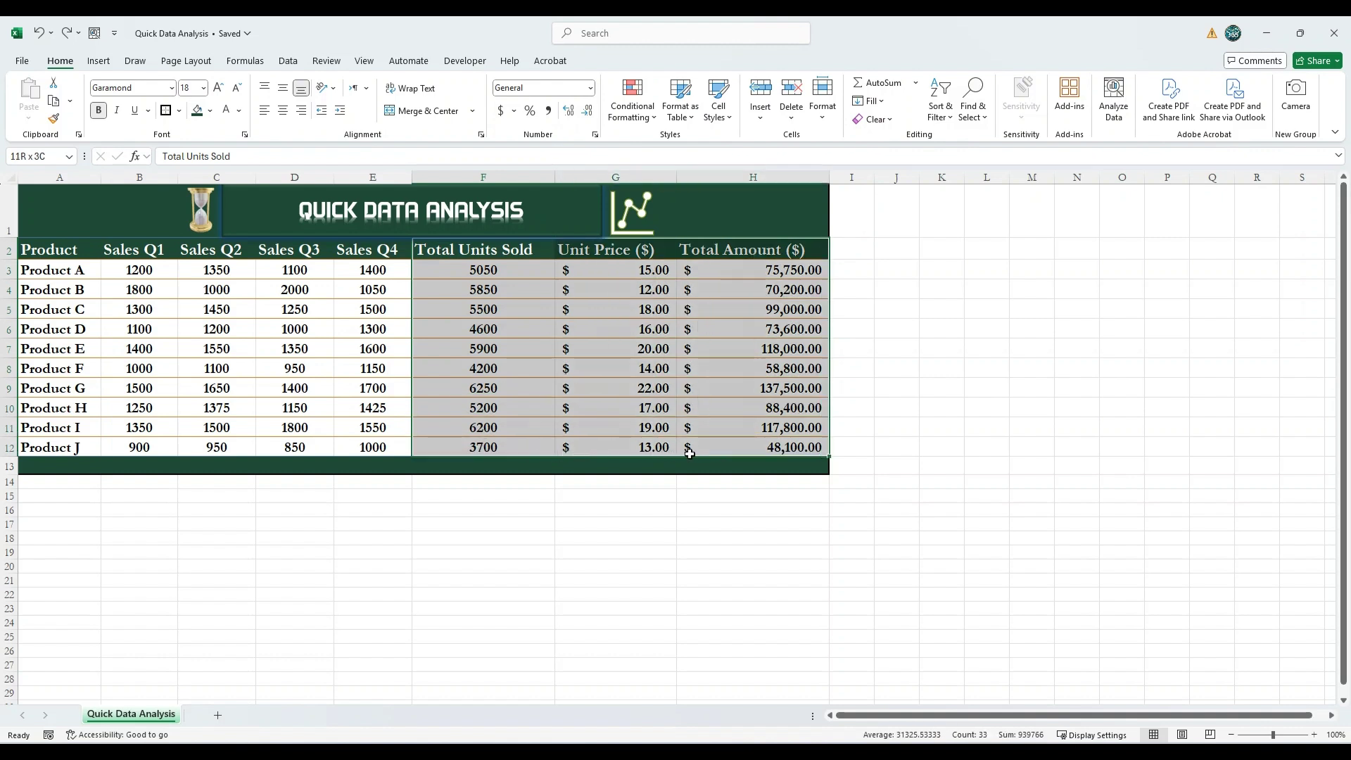
left_click_drag(721, 268, 760, 453)
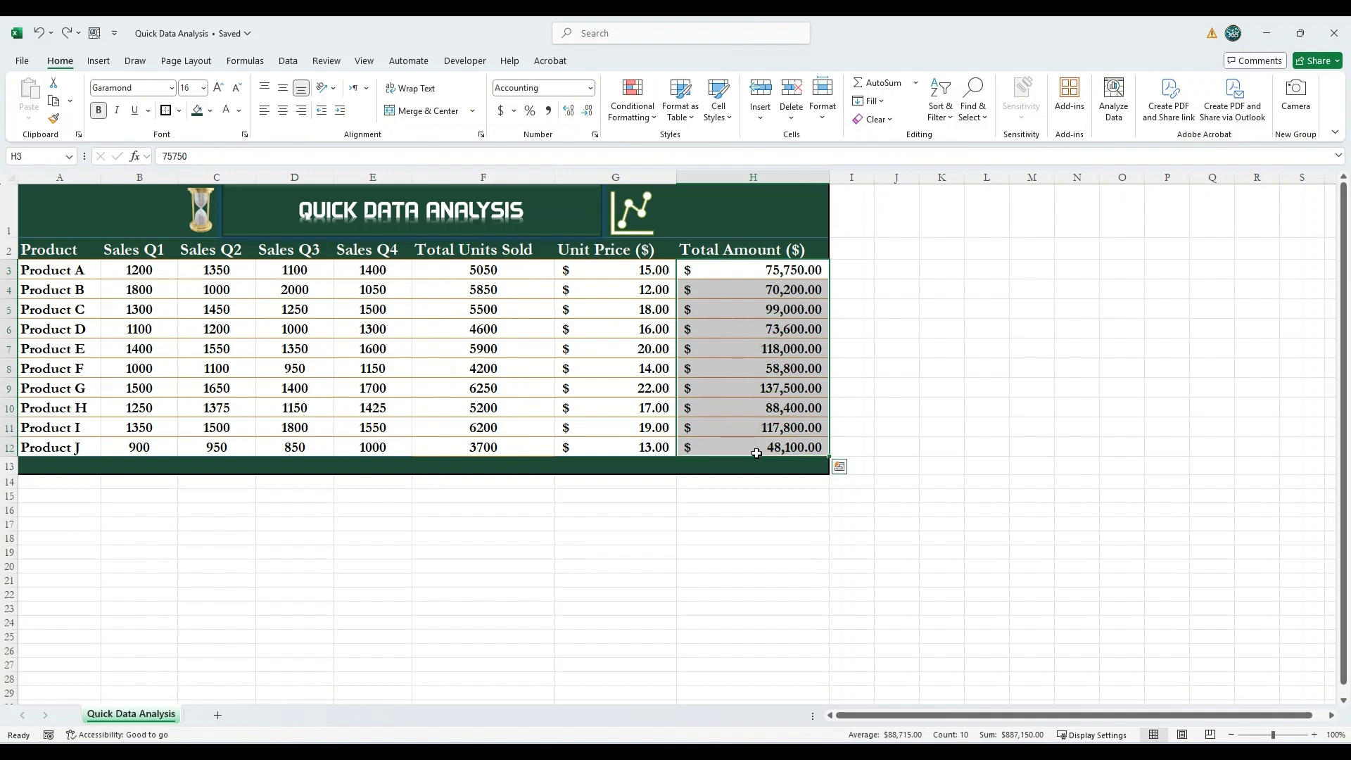
left_click(839, 467)
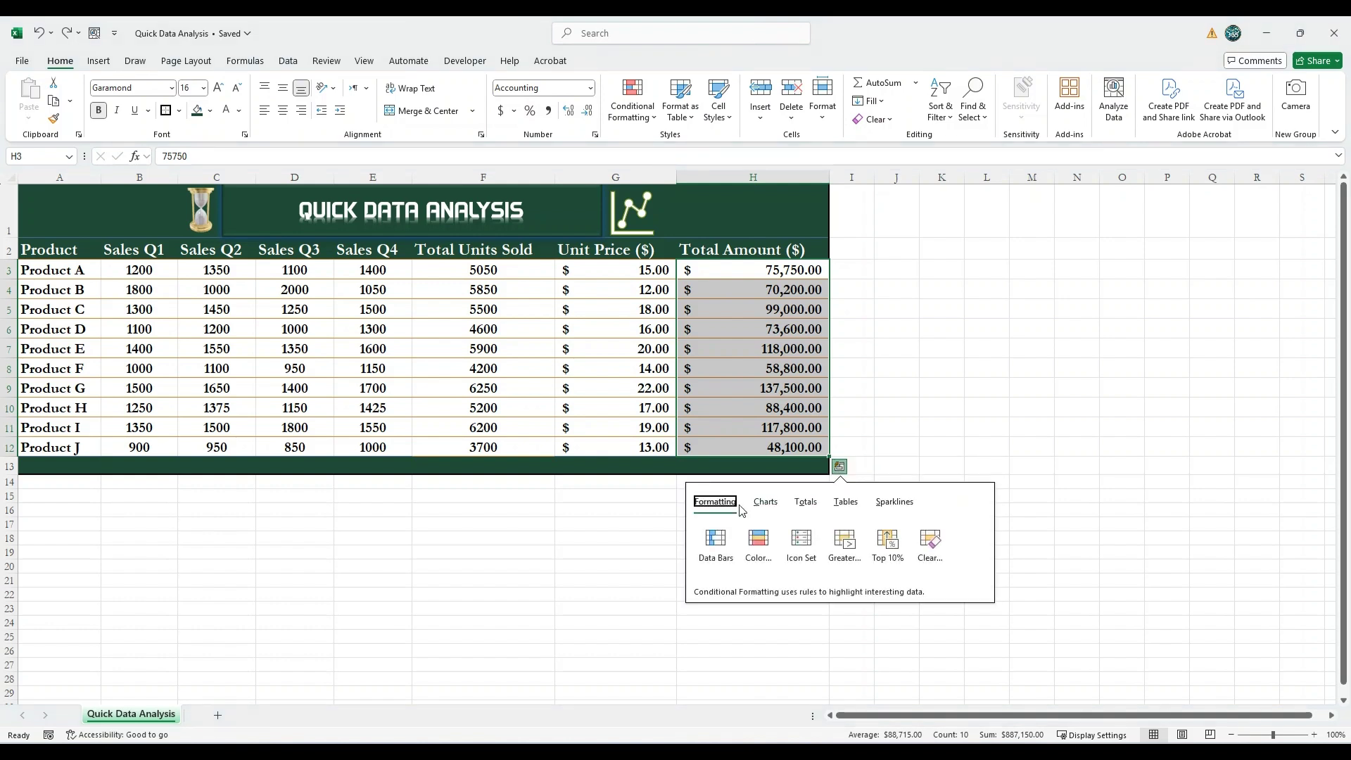
left_click(718, 548)
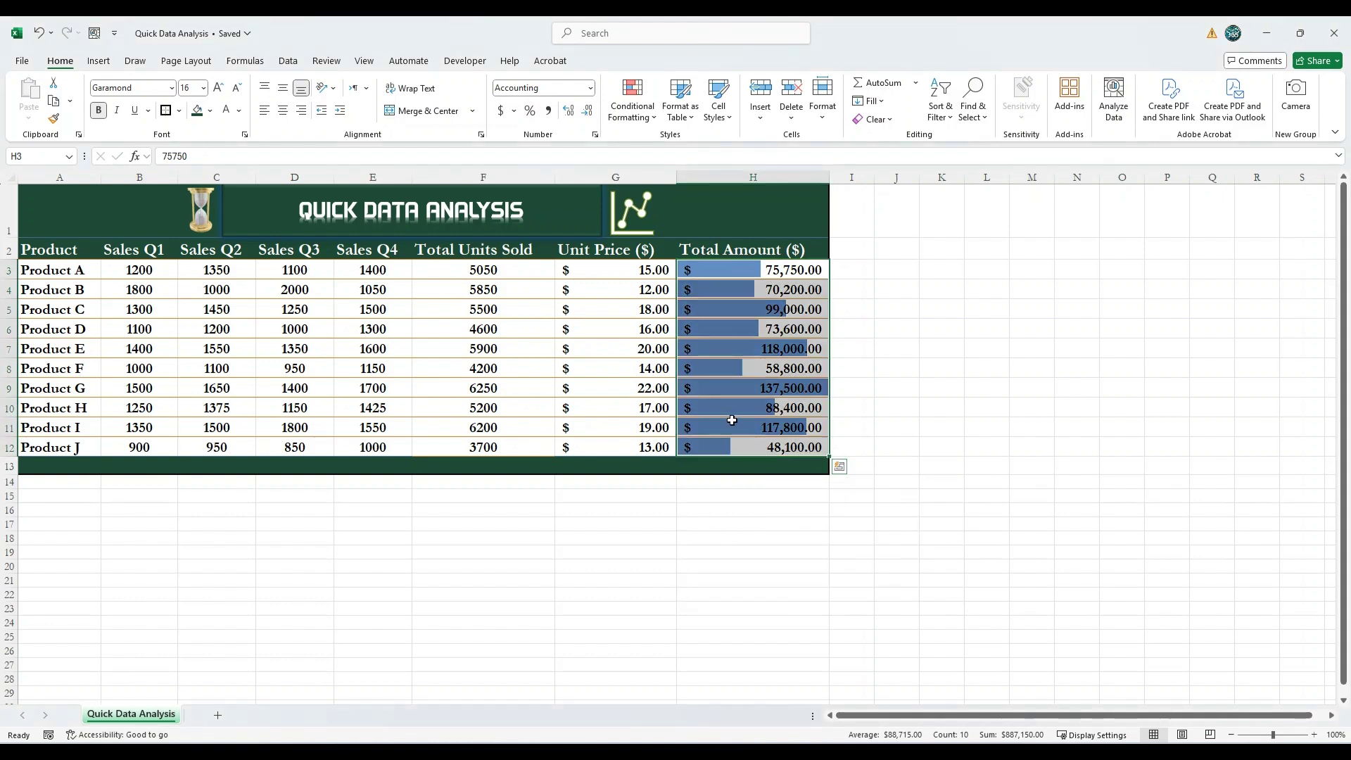
- Edit the Data Bar rule to use a Teal Accent 2, Lighter 40% bar colour
left_click(630, 121)
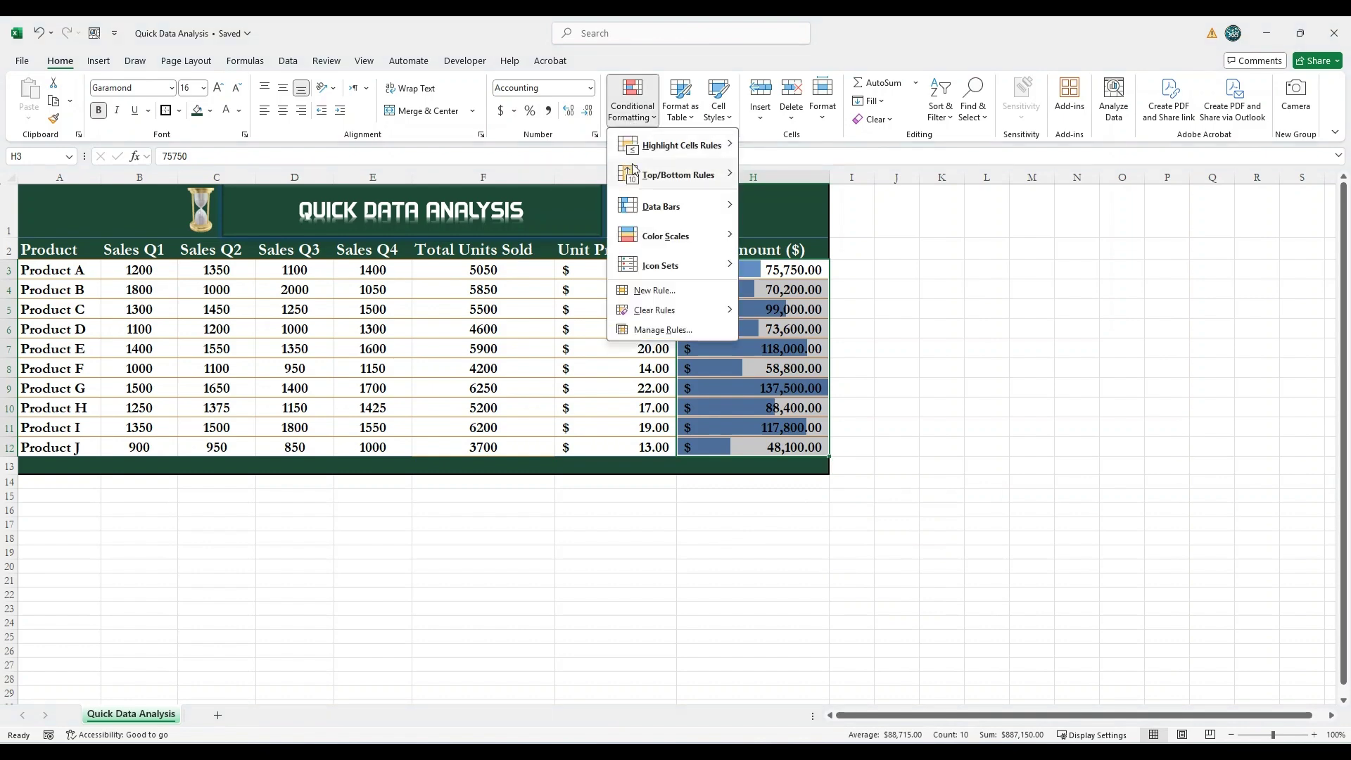
left_click(656, 330)
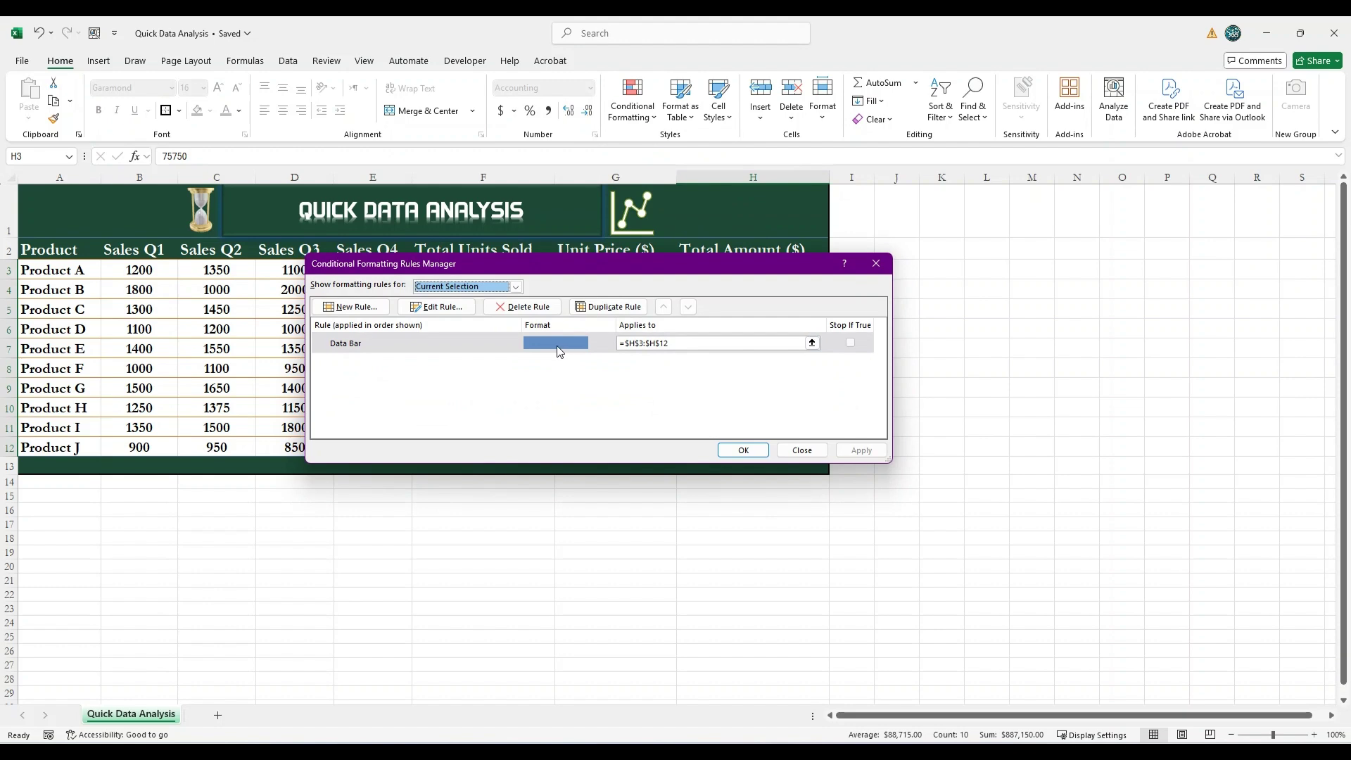
double_click(449, 343)
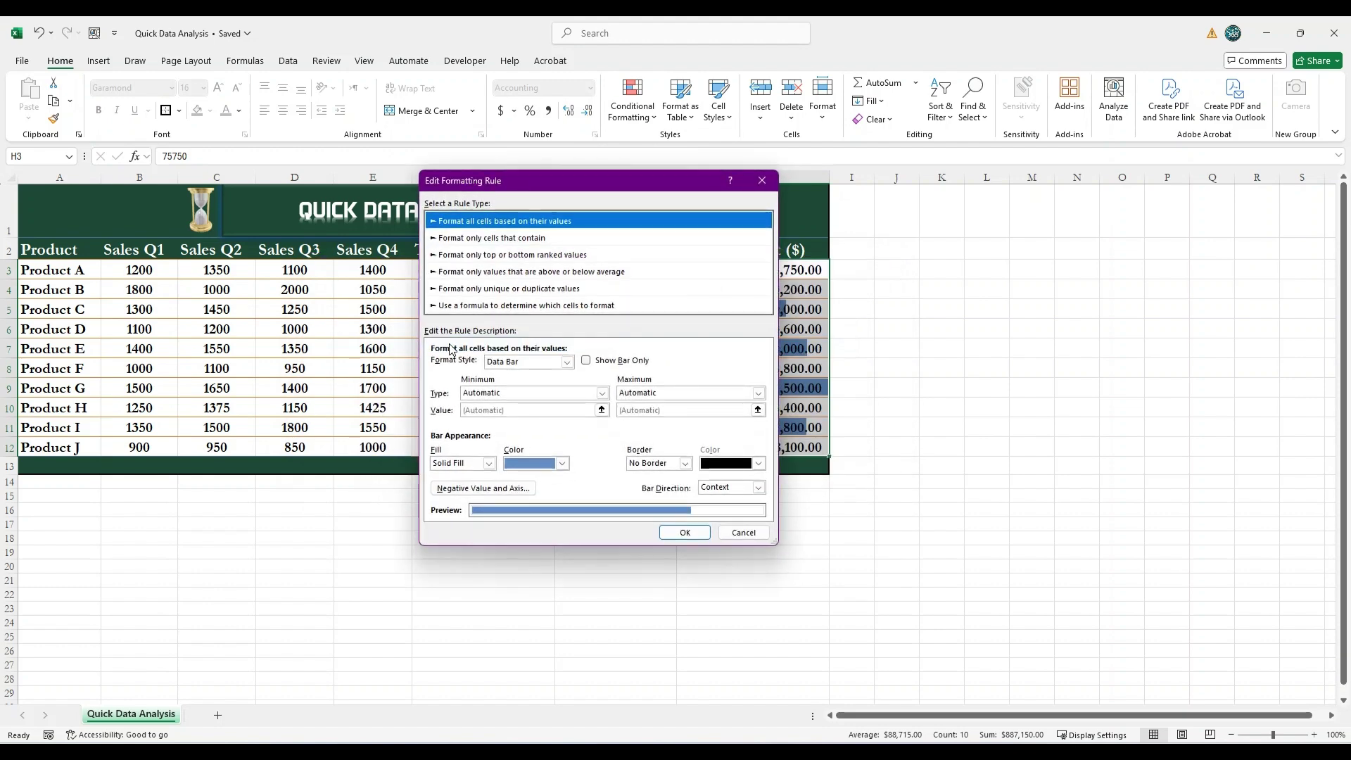
left_click(563, 464)
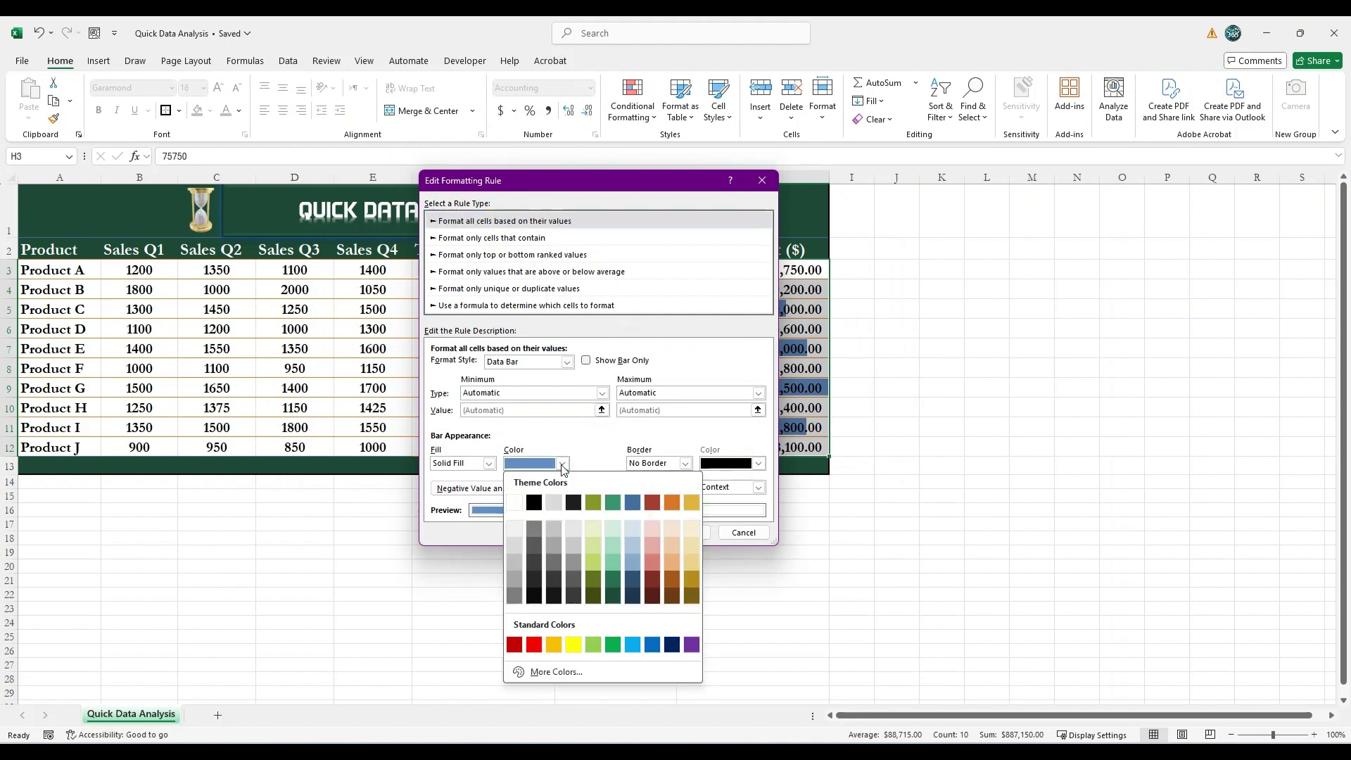
left_click(613, 563)
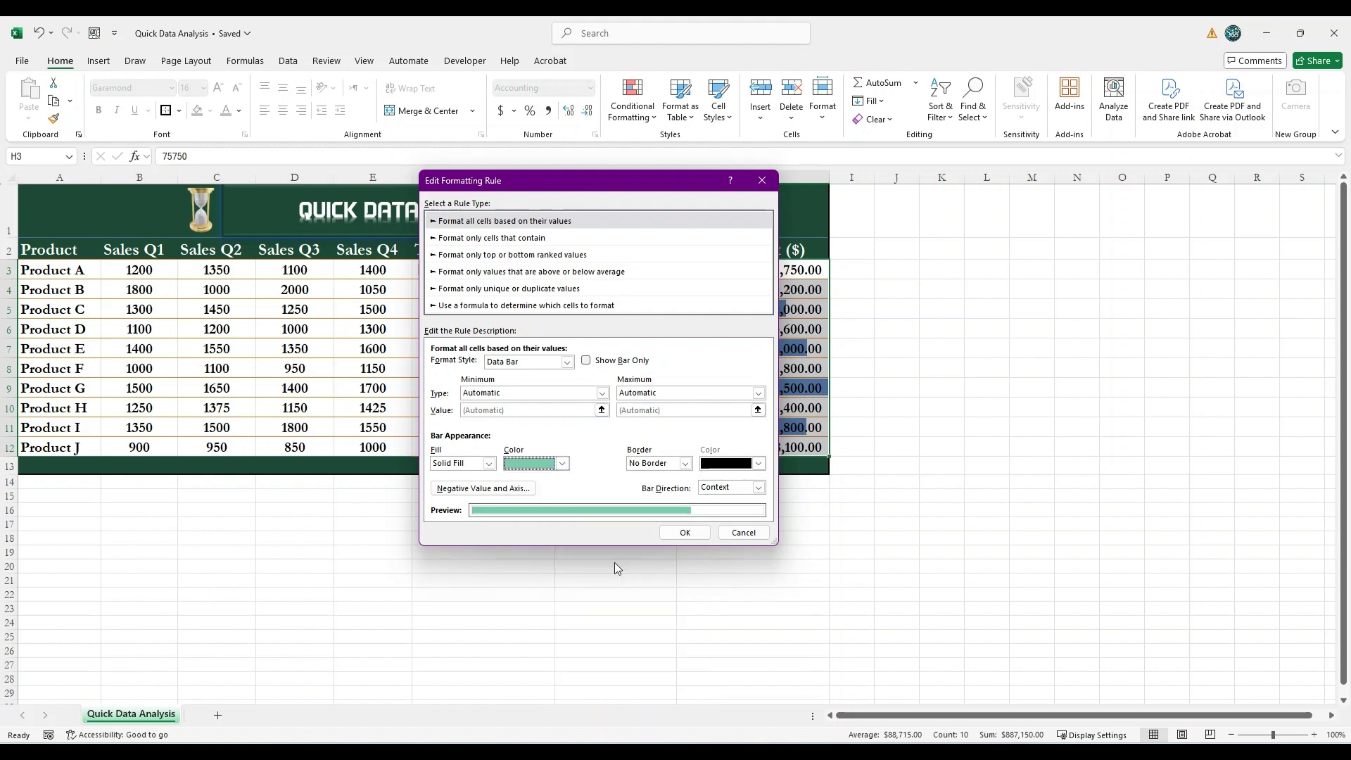
left_click(670, 537)
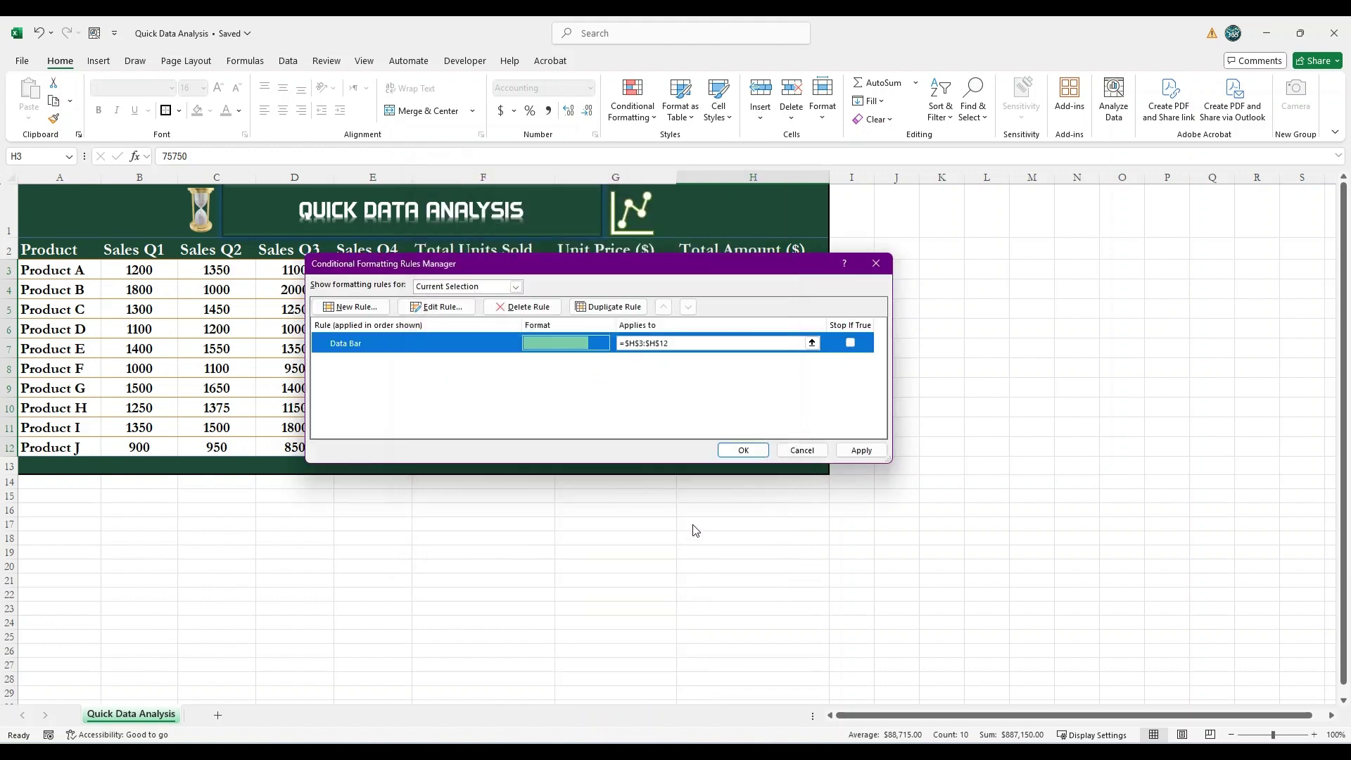
left_click(854, 454)
left_click(743, 450)
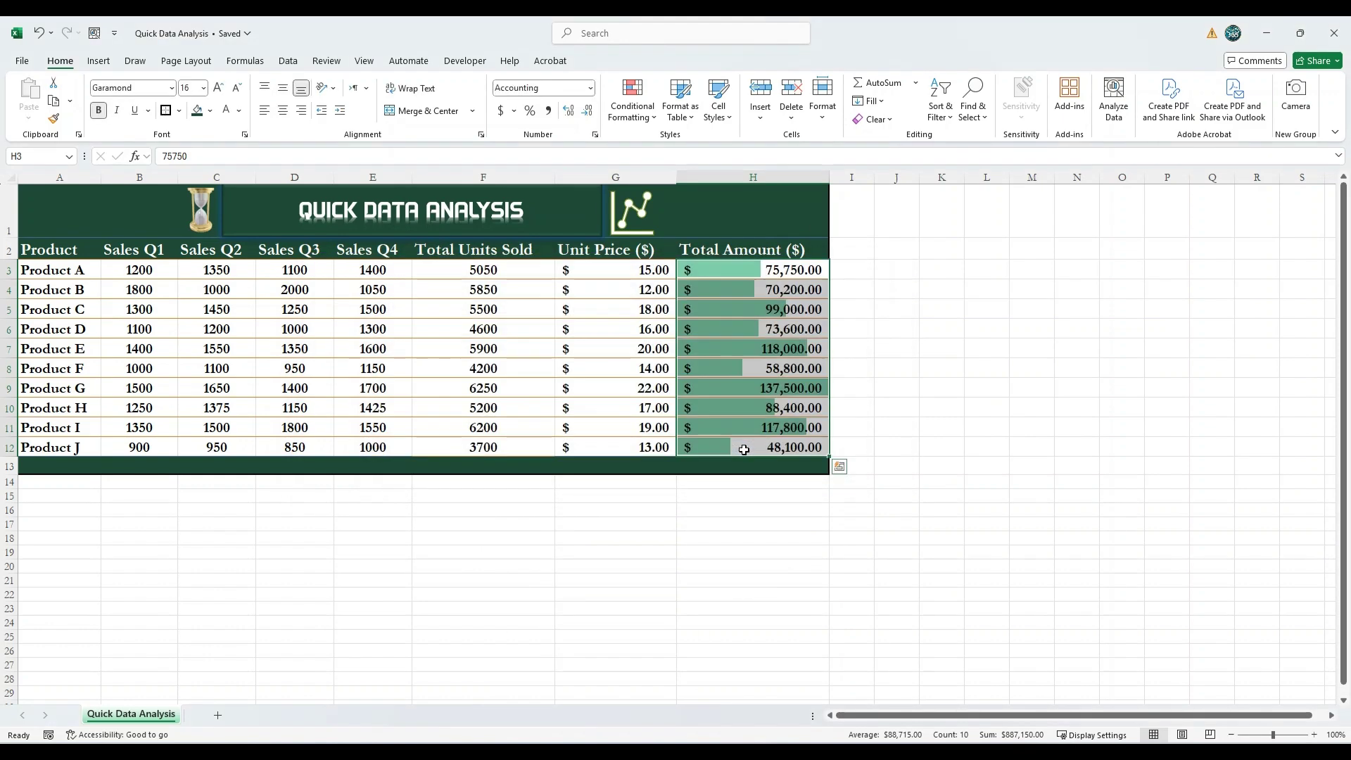
left_click(482, 539)
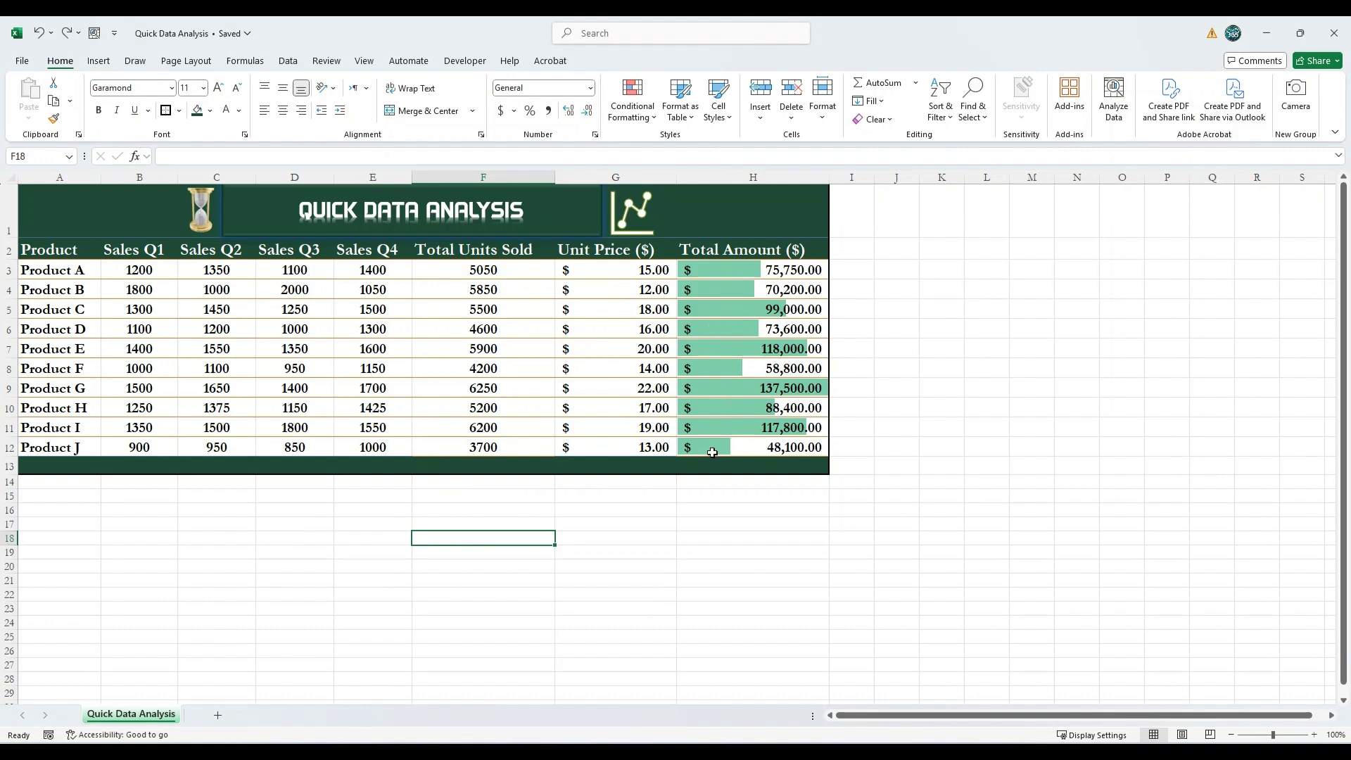
- Apply a Quick Analysis colour scale to the quarterly sales in B3:E12
left_click(648, 520)
left_click_drag(122, 271, 373, 447)
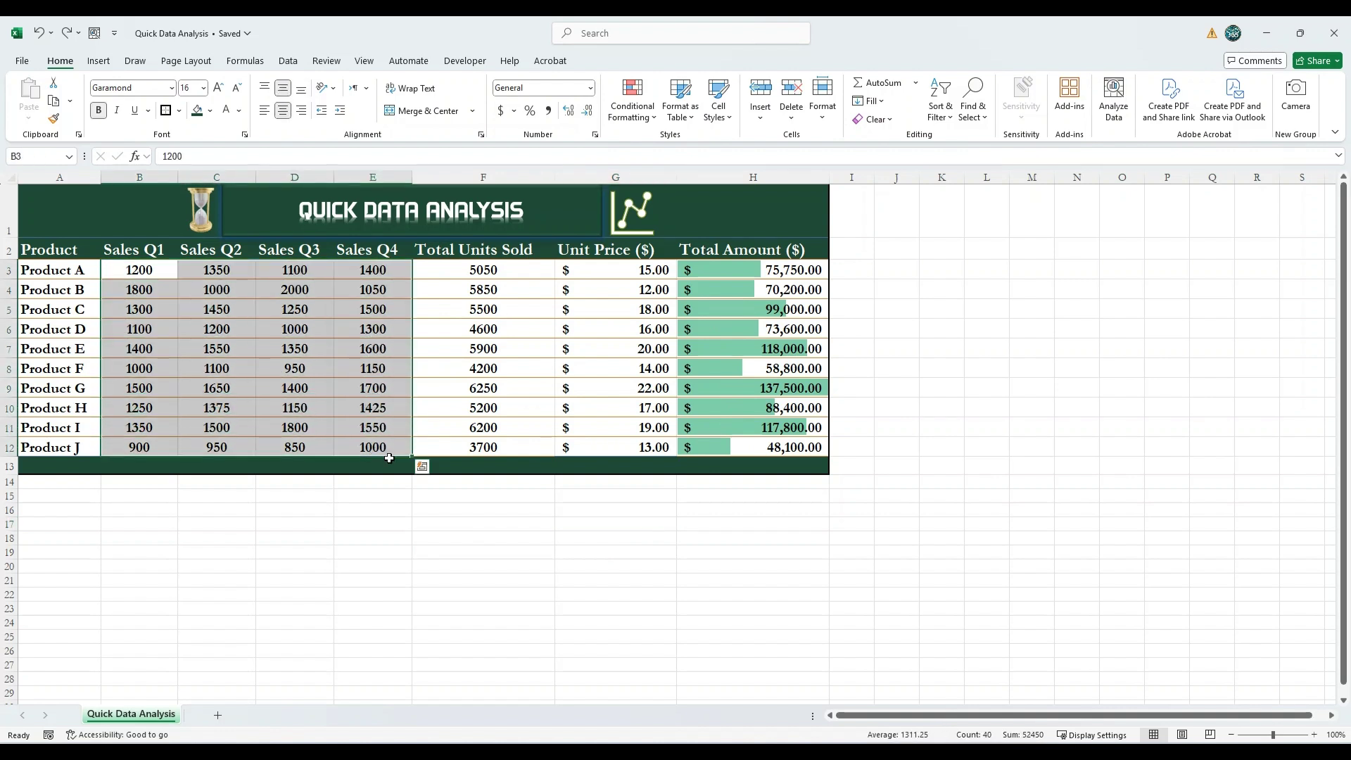
left_click(422, 468)
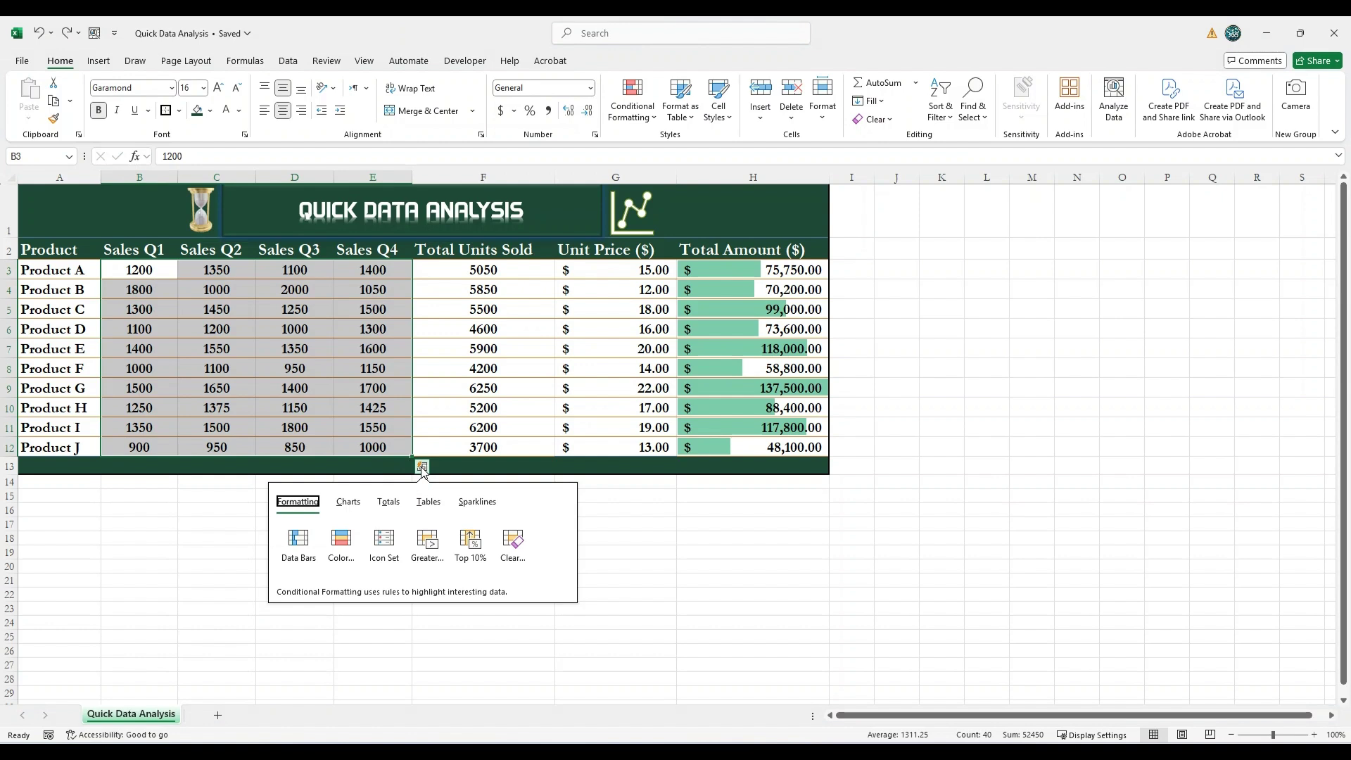
left_click(341, 539)
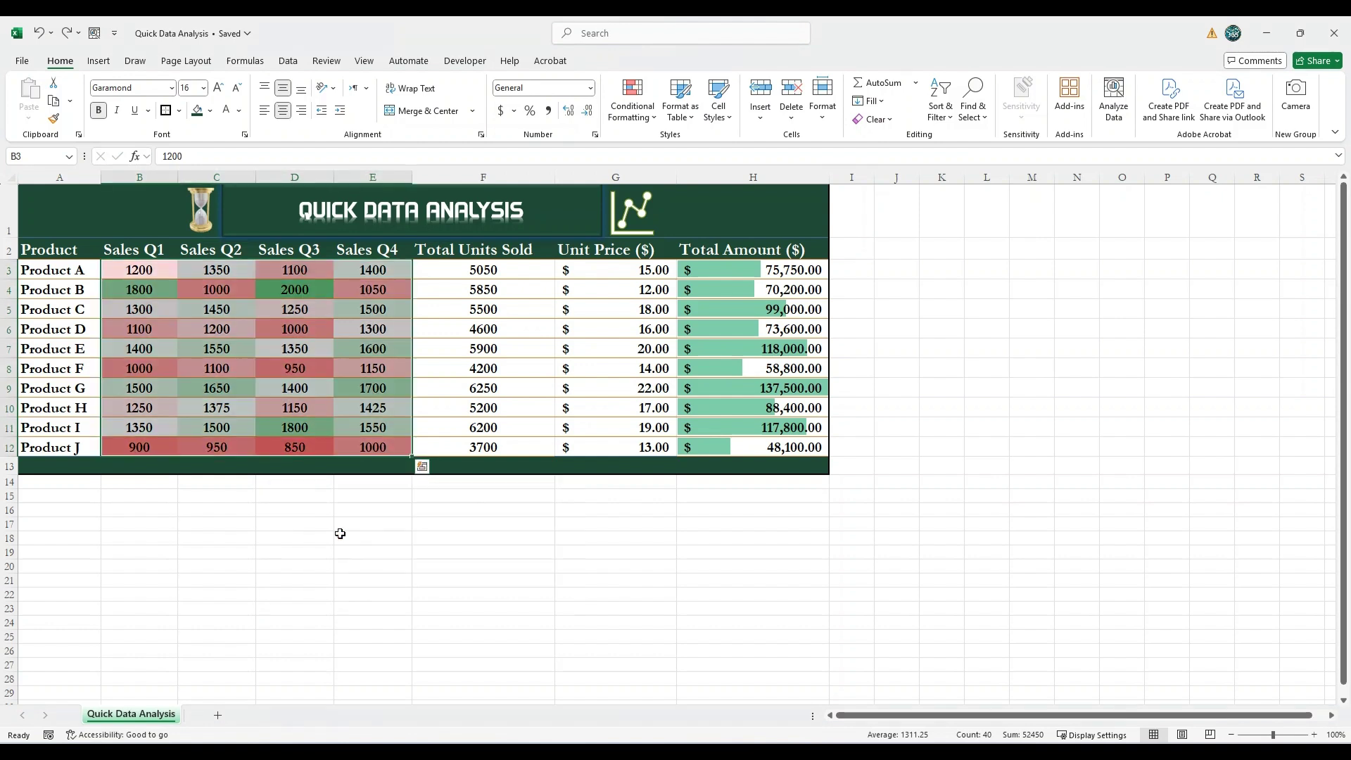
left_click(292, 521)
- Check the shaded values: Product B Q3 2000, Product G Q2 1650, Product J Q3 850
left_click(286, 291)
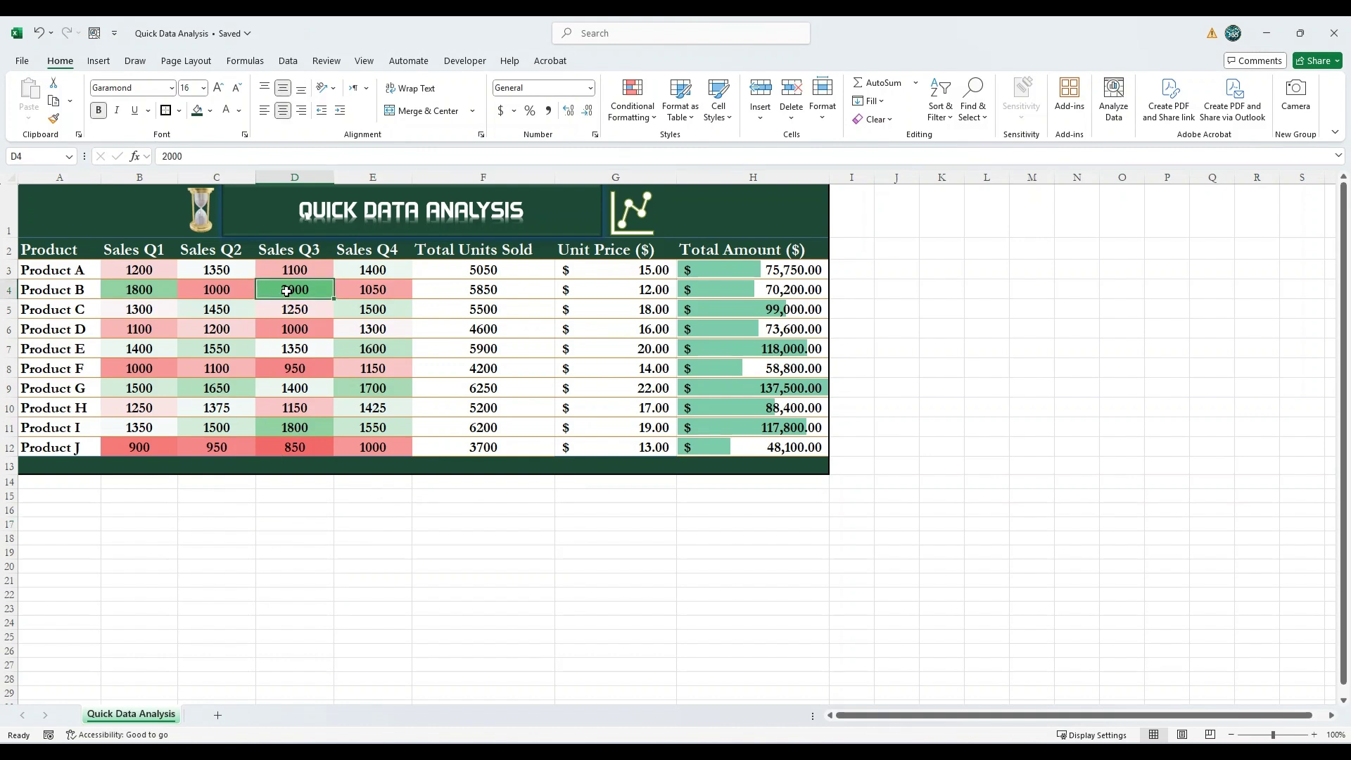
left_click(219, 388)
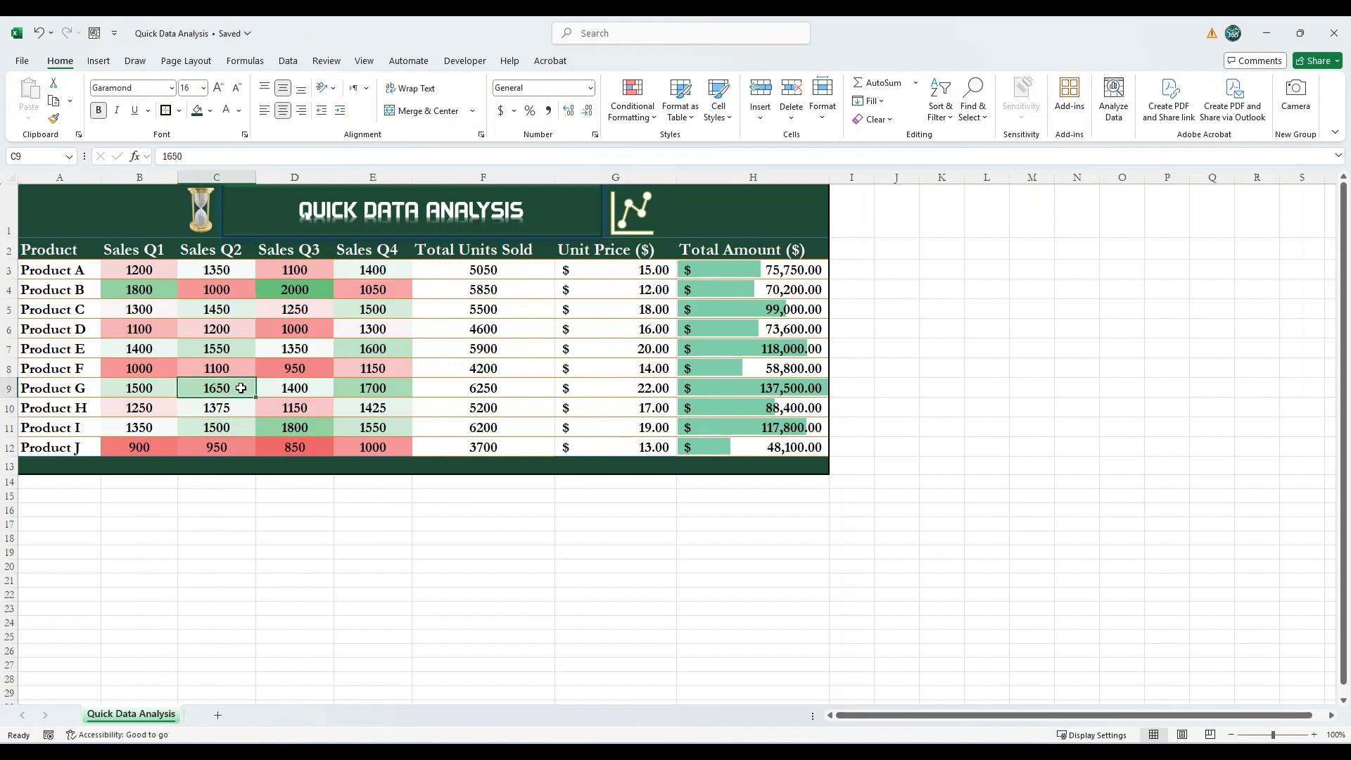
left_click(289, 447)
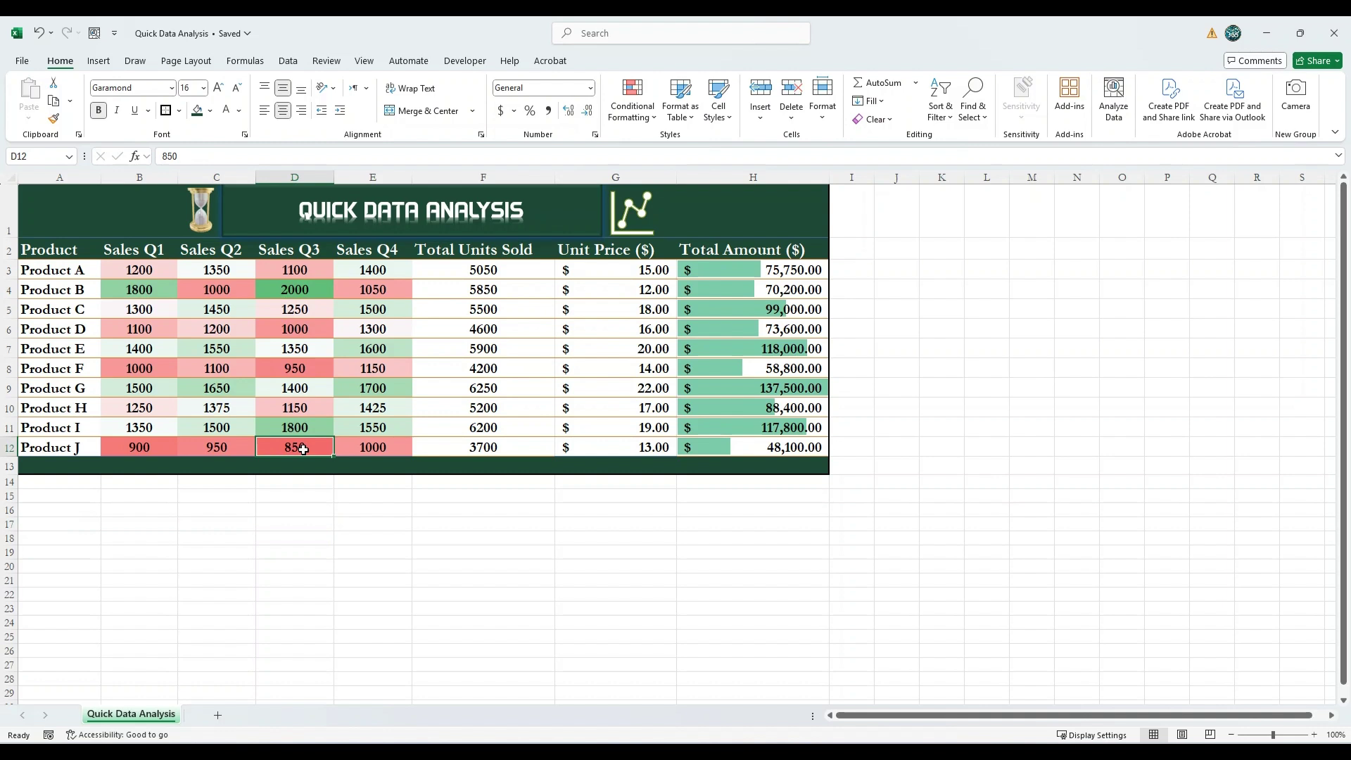
left_click(398, 551)
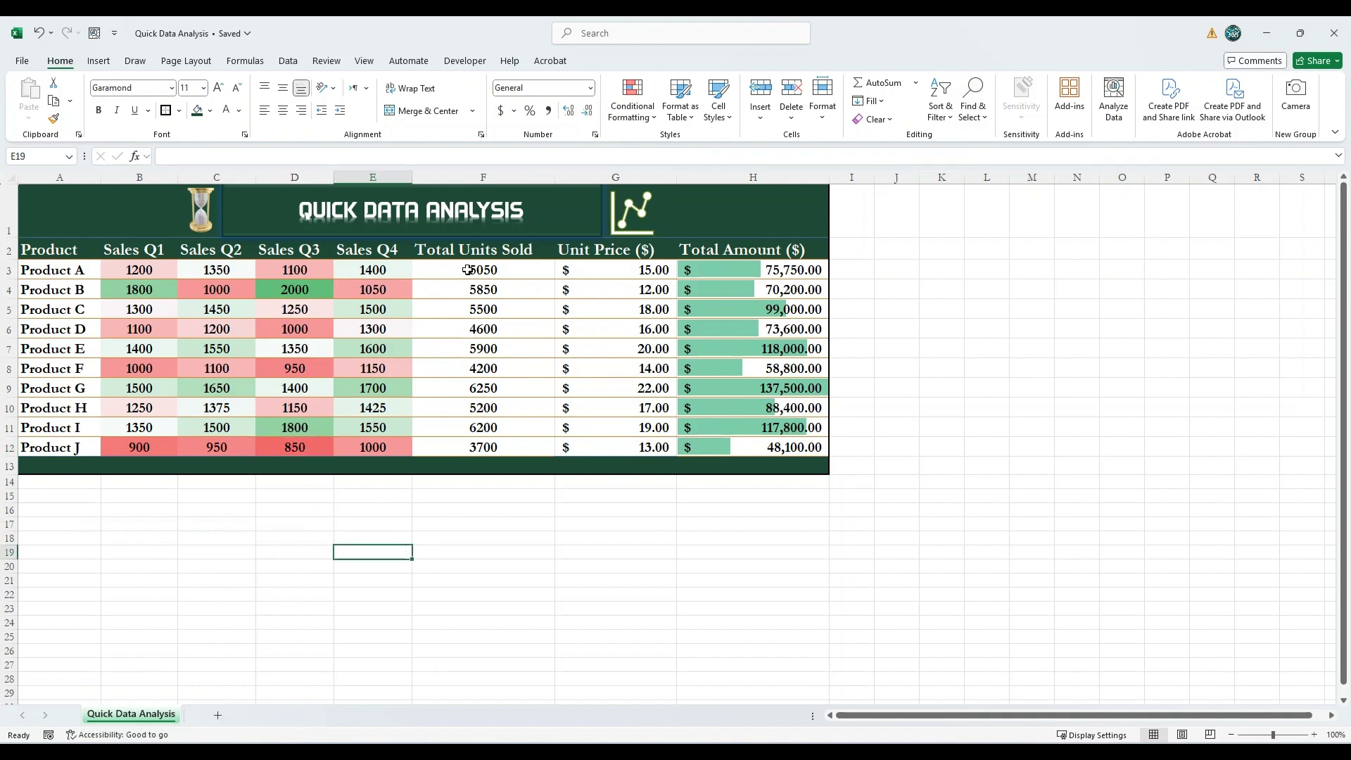
- Add a Sum total below Total Units Sold, showing 52,450
left_click_drag(467, 269, 501, 454)
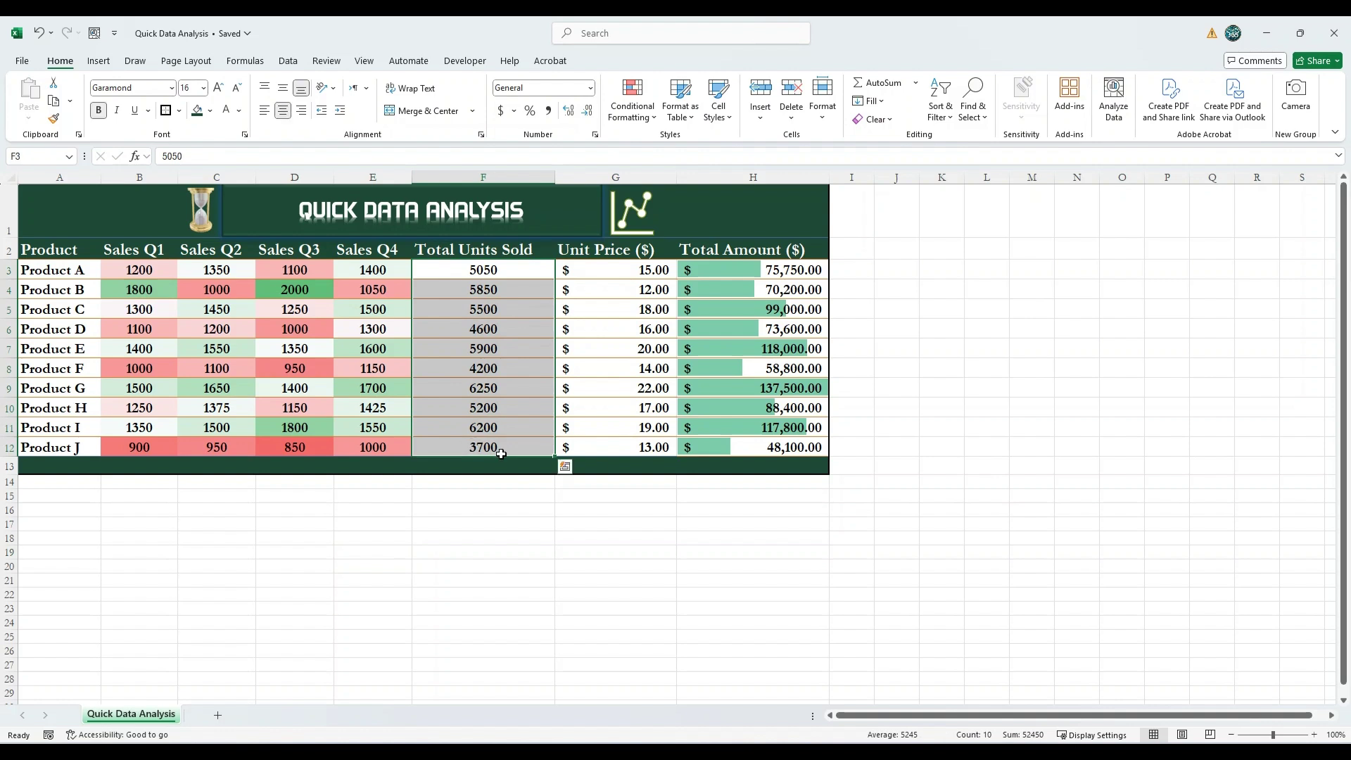
left_click(566, 467)
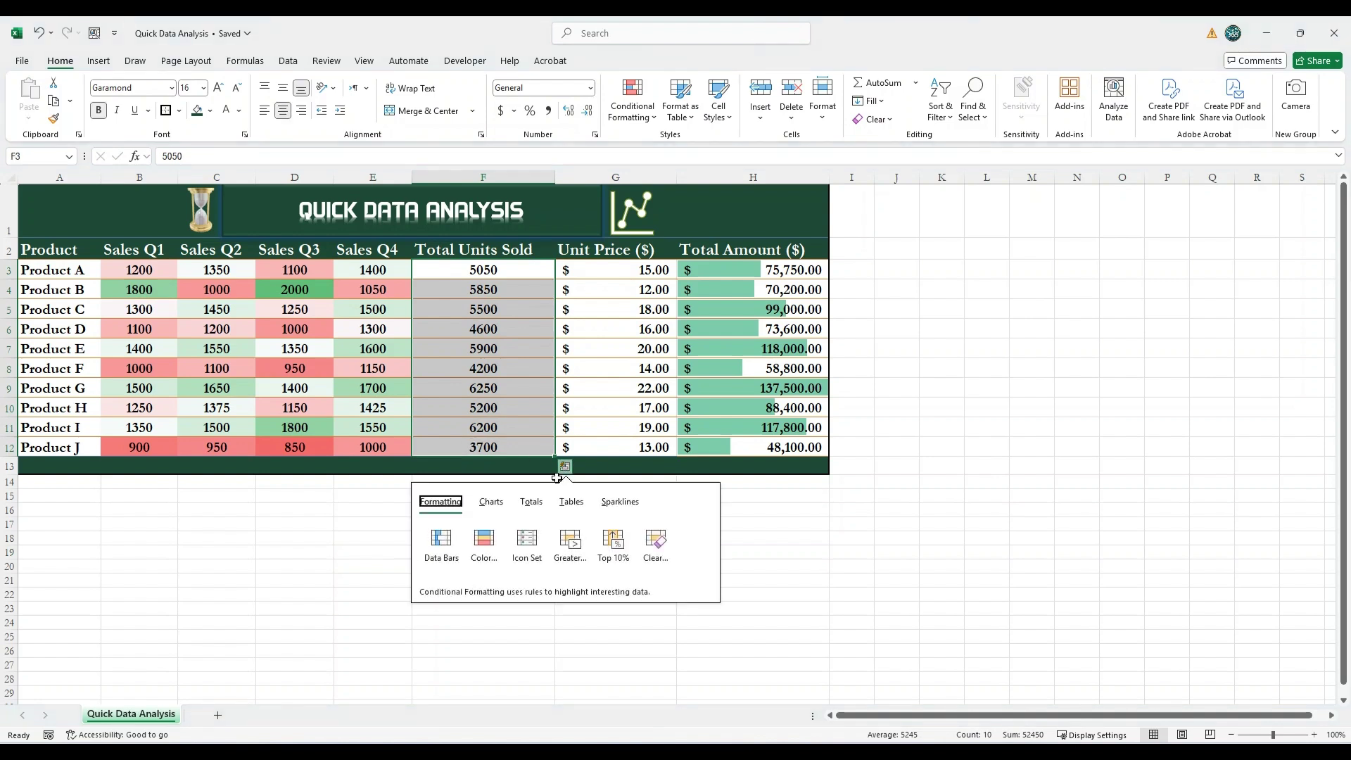
left_click(532, 502)
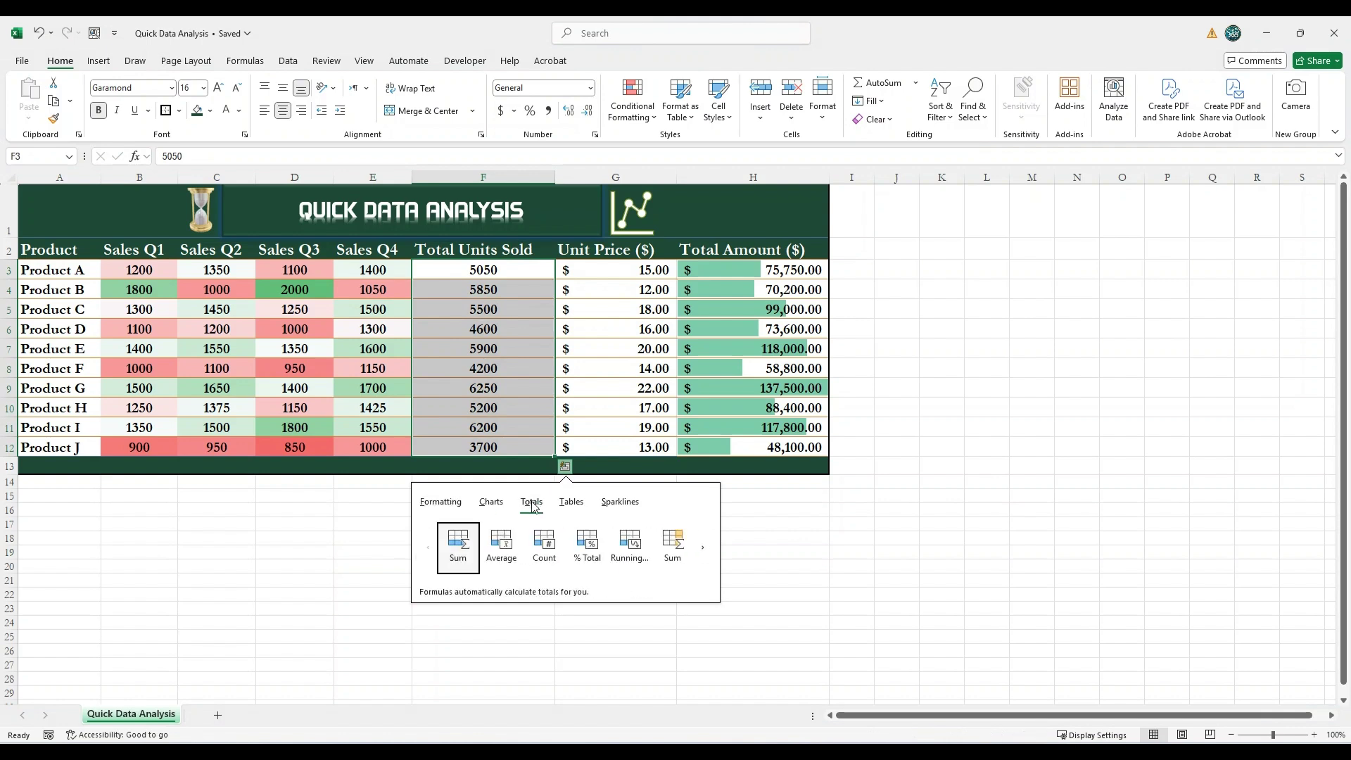
left_click(457, 553)
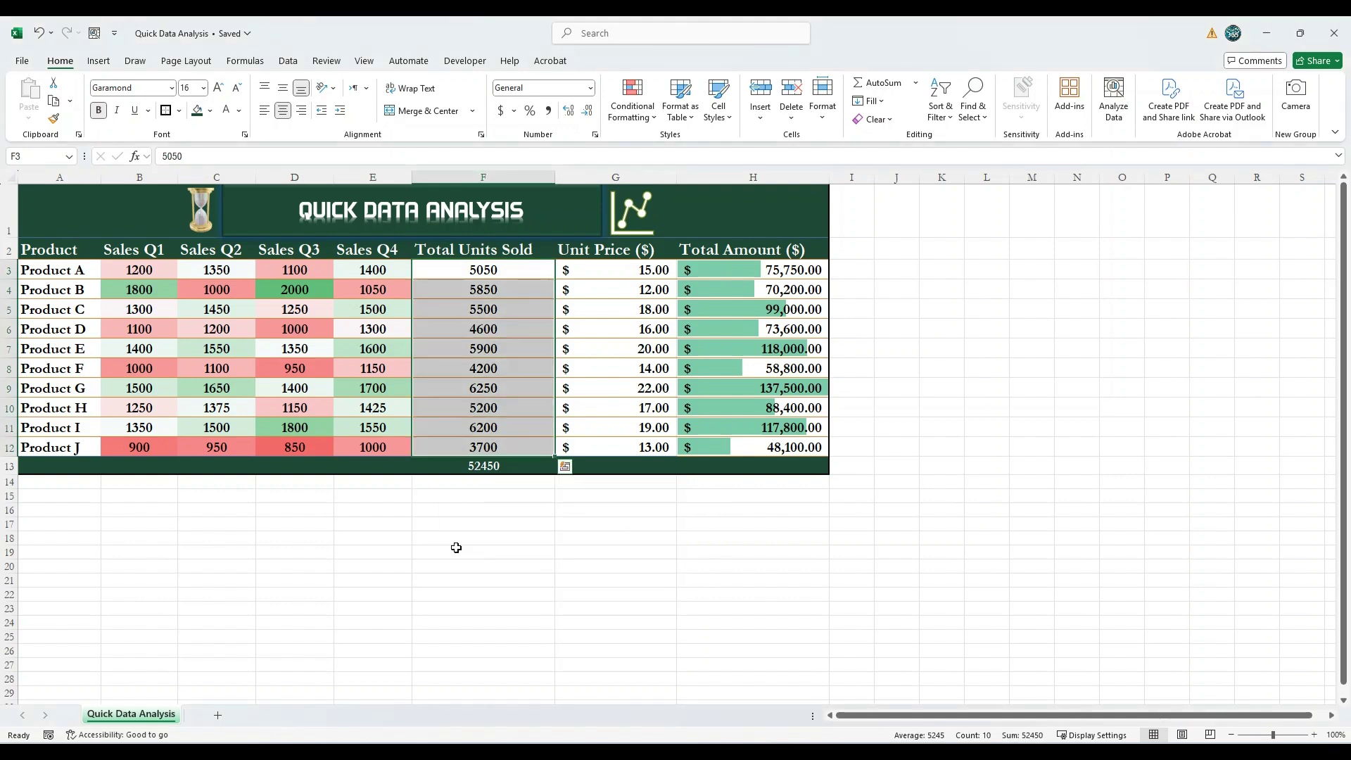
left_click(616, 483)
- Add an Average below the Unit Price column, showing $16.60
left_click_drag(624, 267, 627, 446)
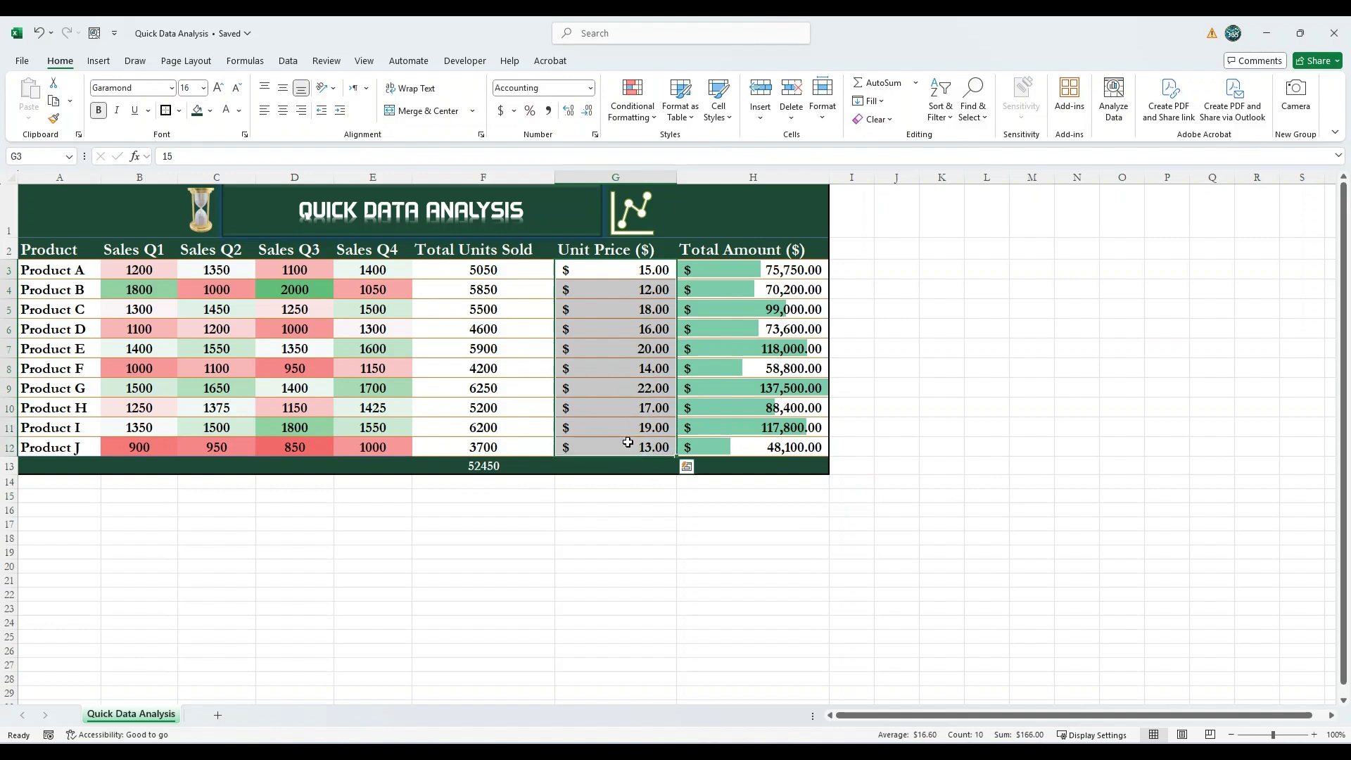
left_click(686, 467)
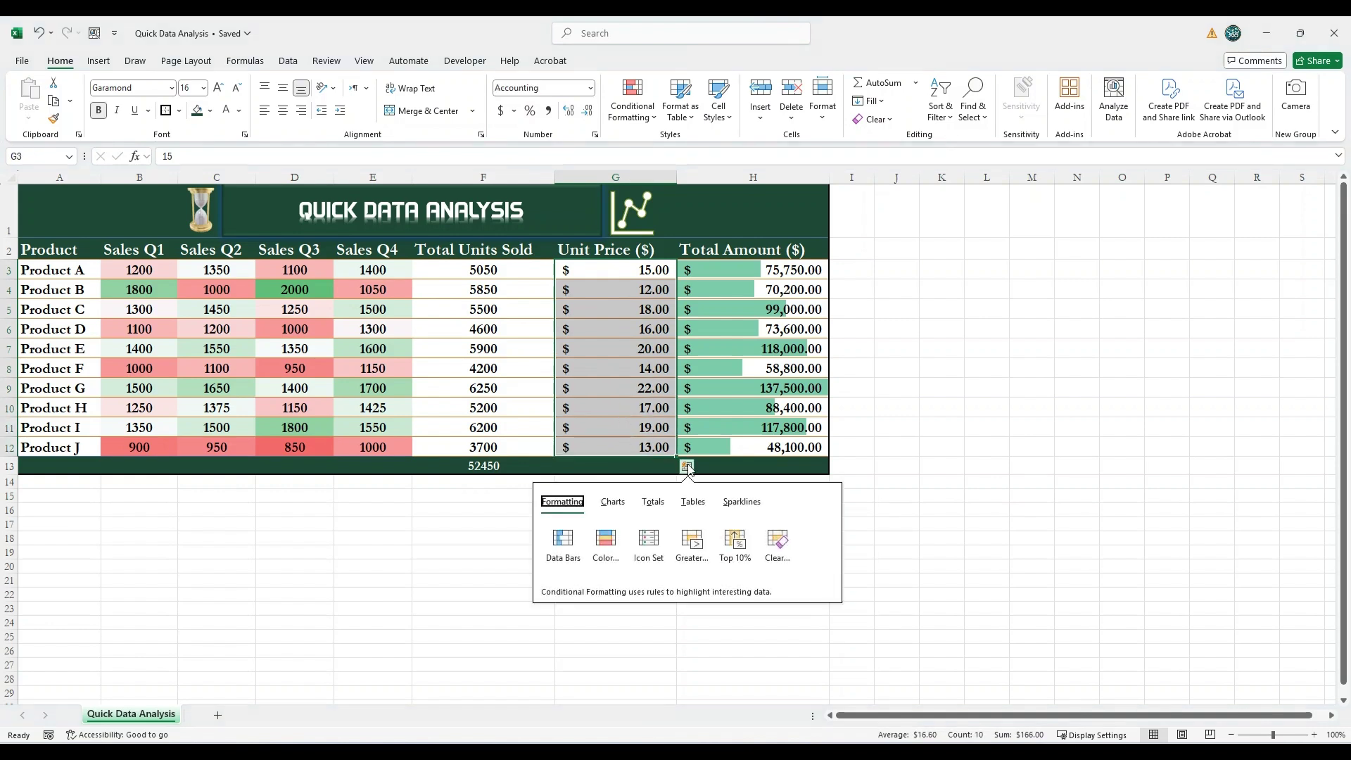
left_click(652, 501)
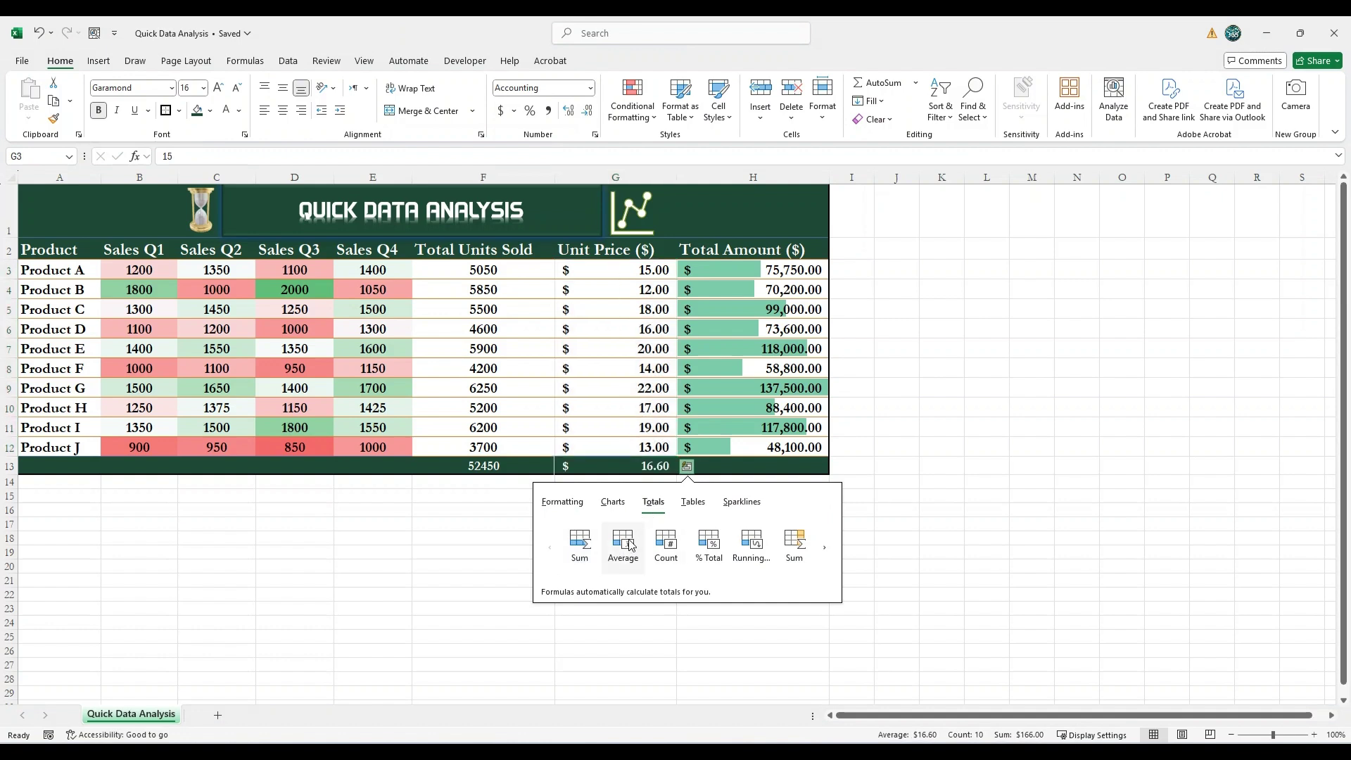
left_click(628, 544)
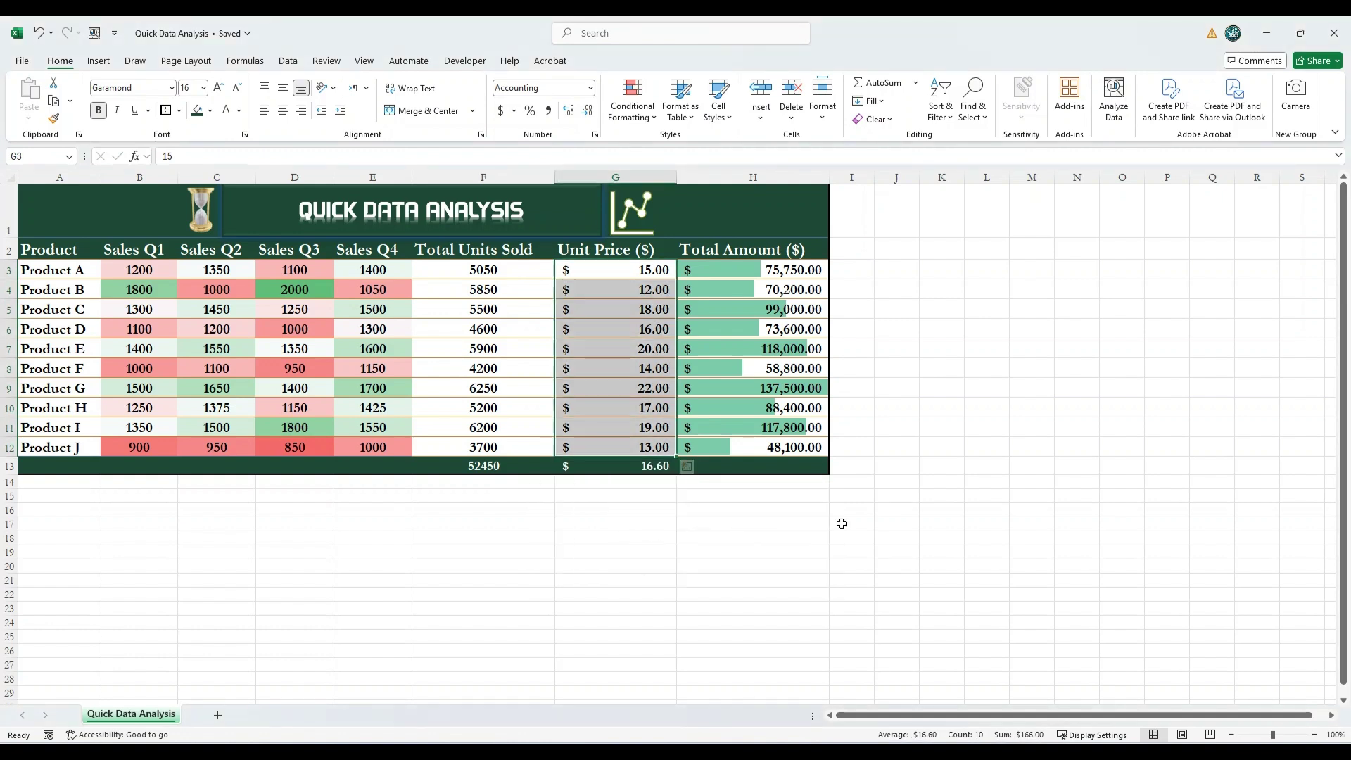
left_click(823, 537)
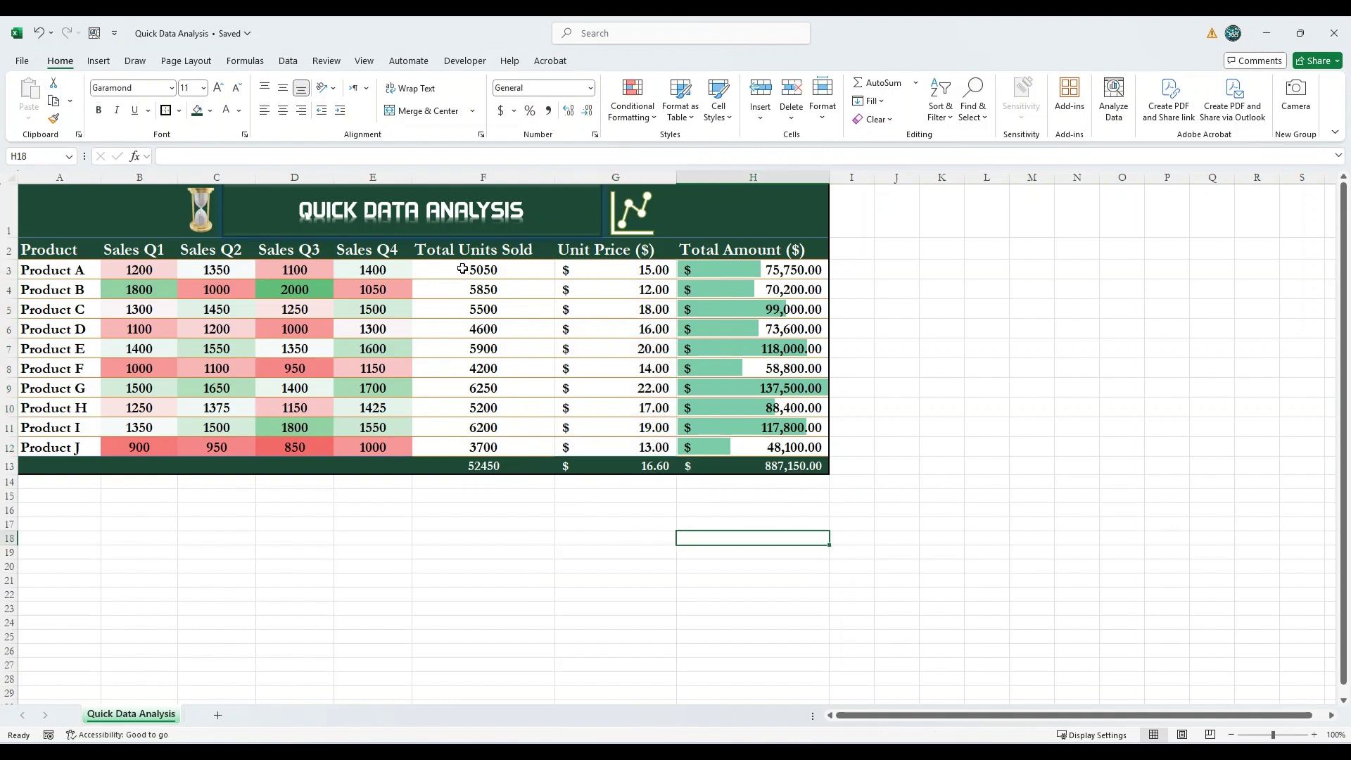
- Apply the arrow Icon Set to the Total Units Sold values in F3:F12
left_click_drag(462, 270, 485, 447)
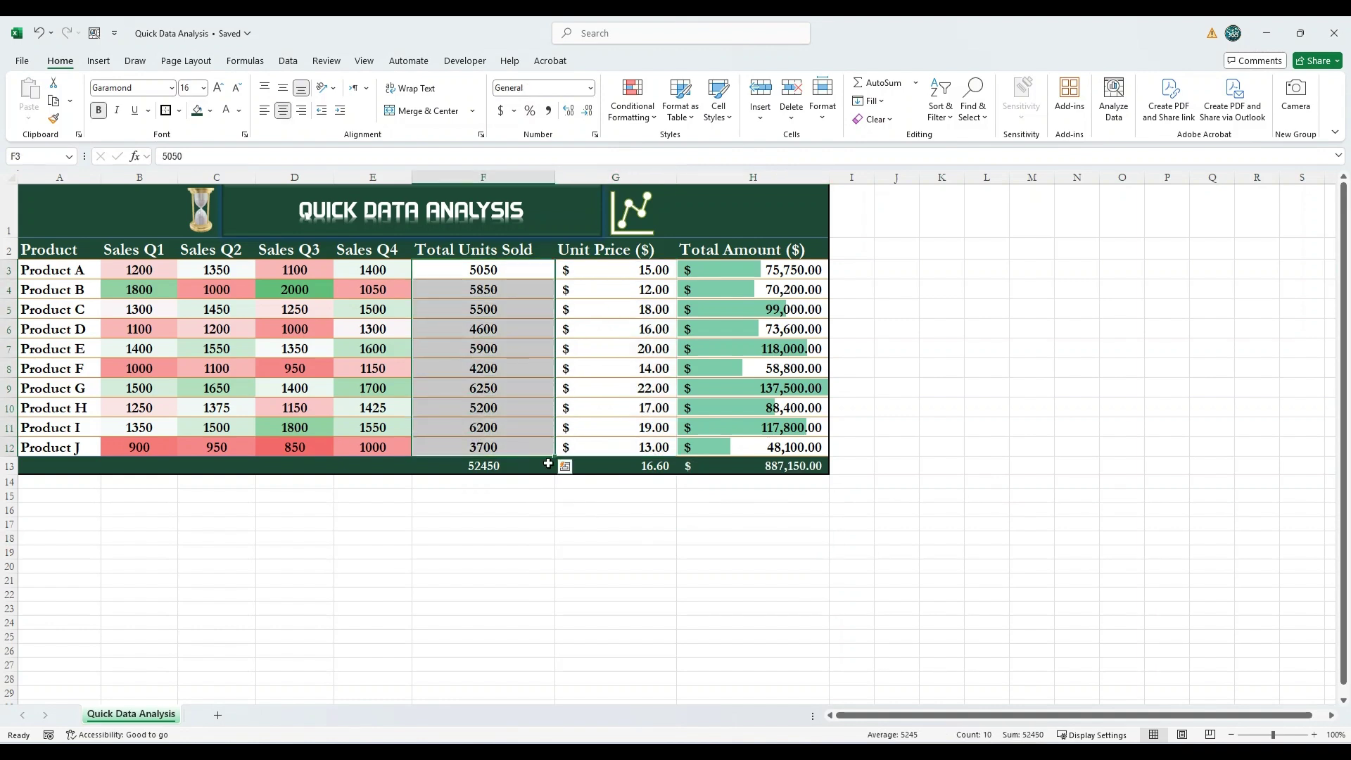
left_click(565, 467)
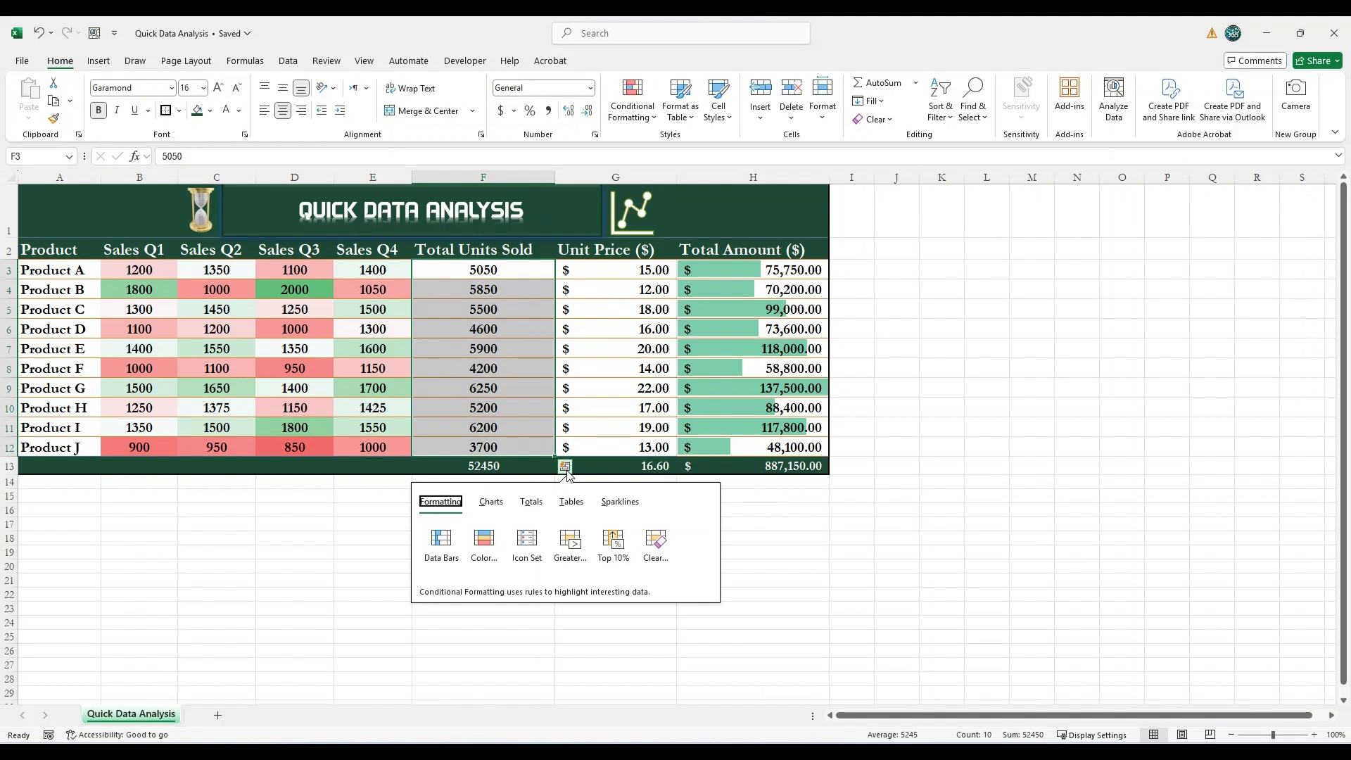
left_click(531, 547)
left_click(528, 540)
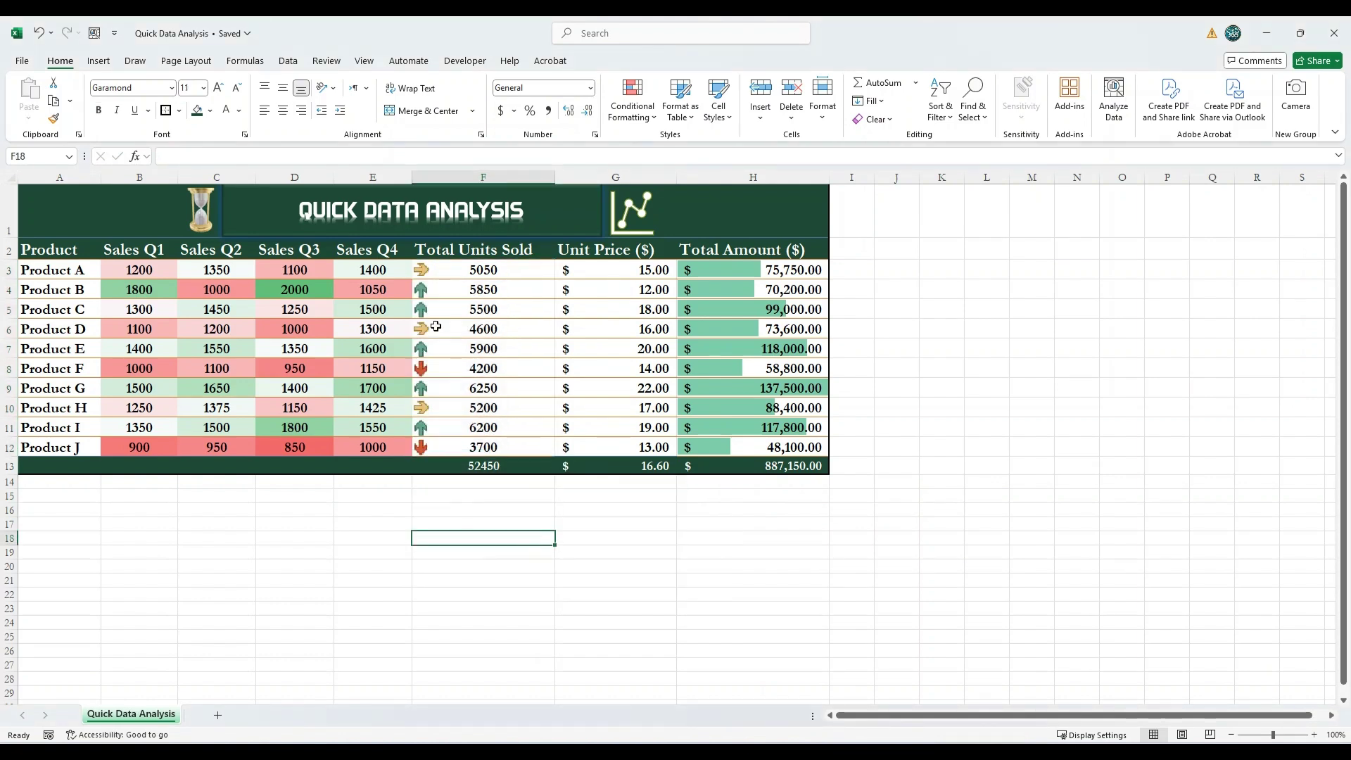
- Check the arrows against the units sold for Products B, D and F
left_click(425, 368)
left_click(425, 290)
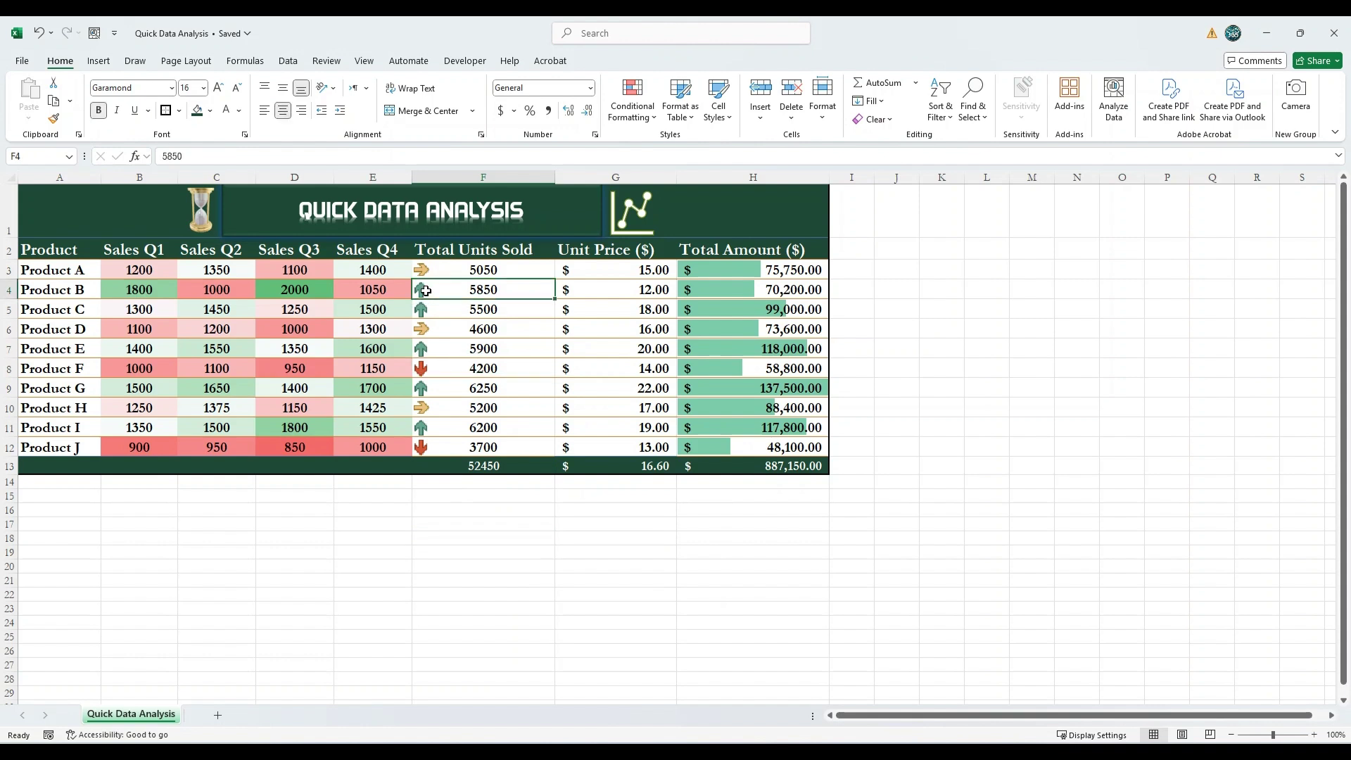
left_click(432, 329)
left_click(431, 366)
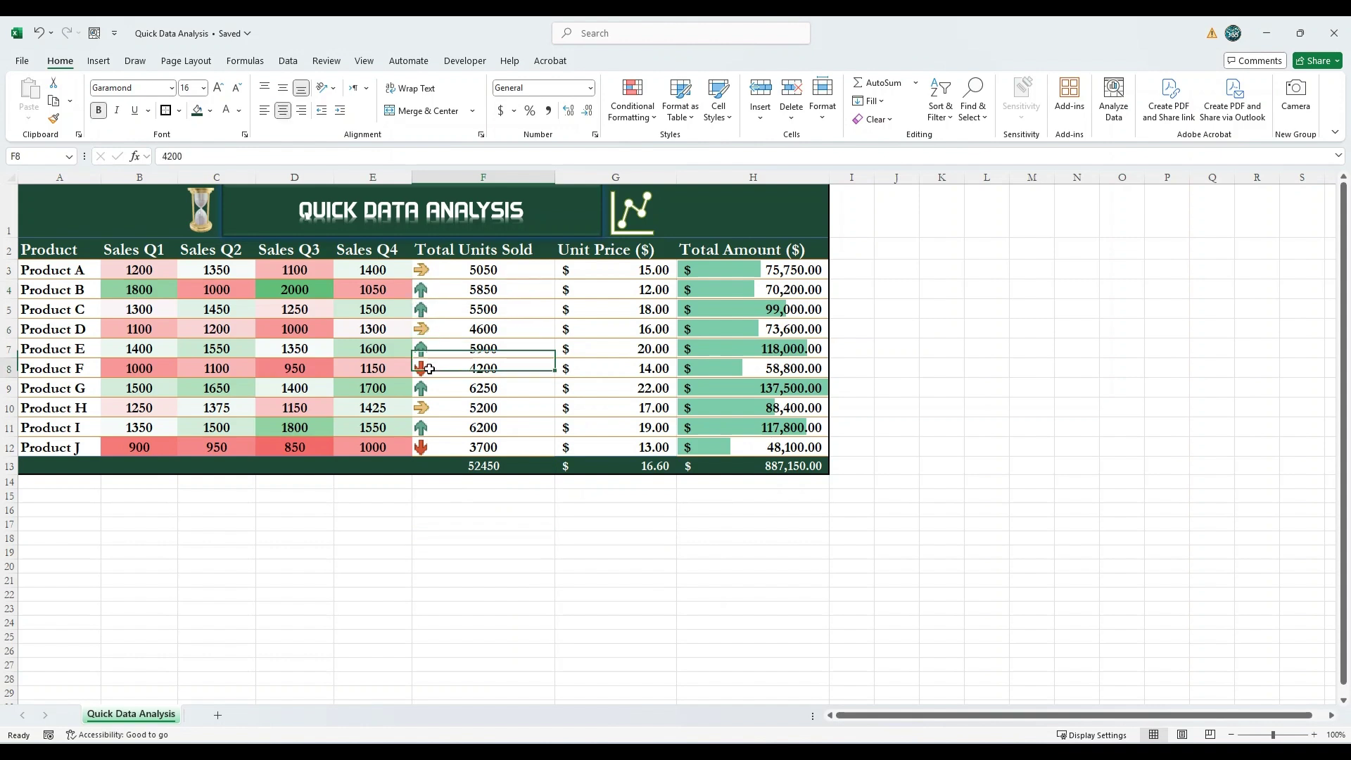
- Insert a blank column F ahead of Total Units Sold, then select the quarterly sales B3:E12
left_click(753, 608)
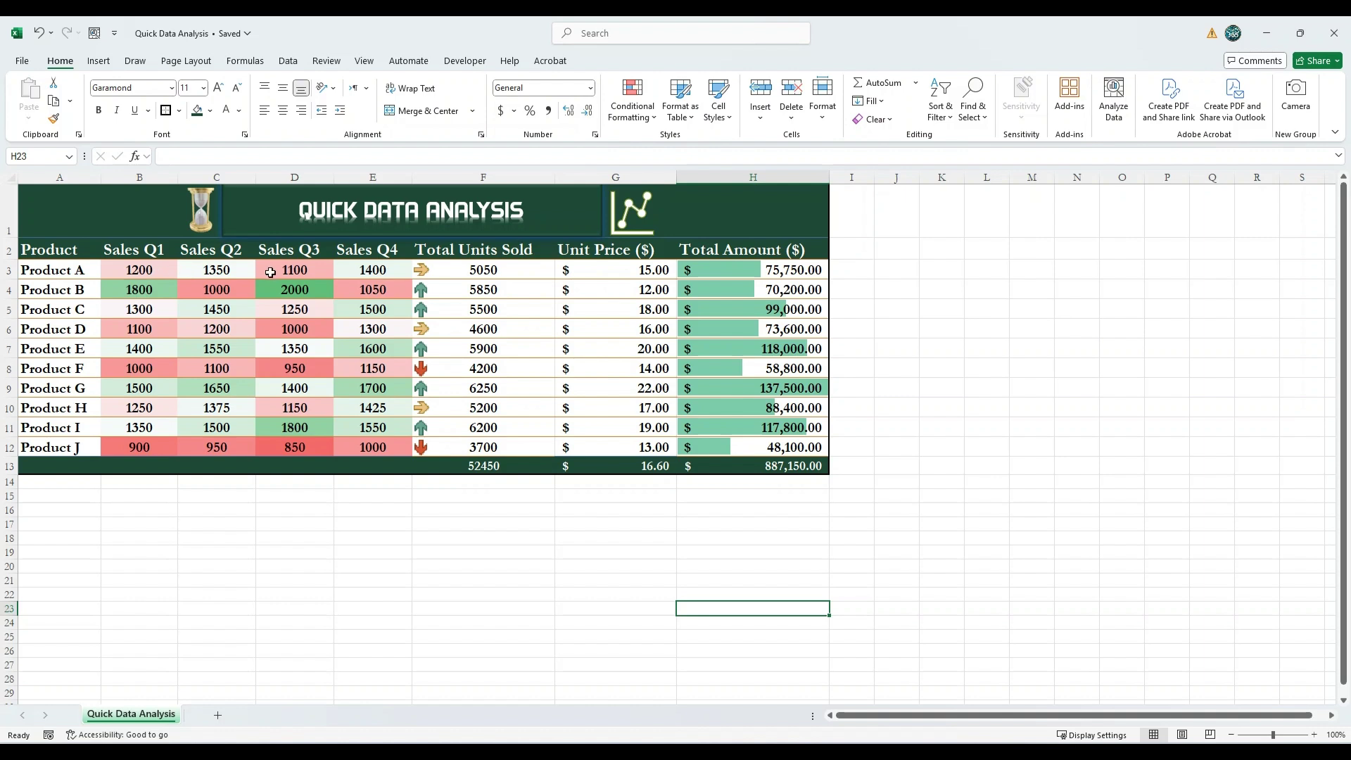
left_click(435, 176)
right_click(436, 177)
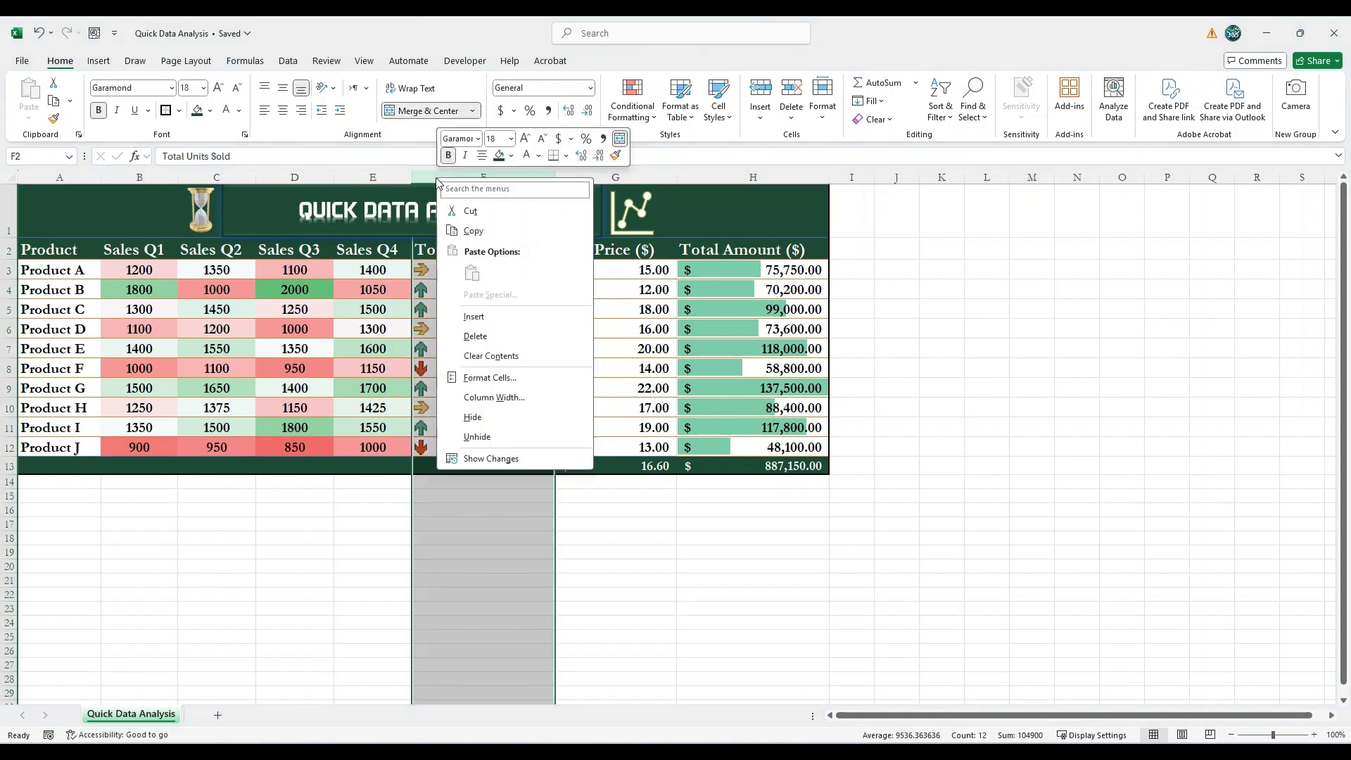
left_click(481, 318)
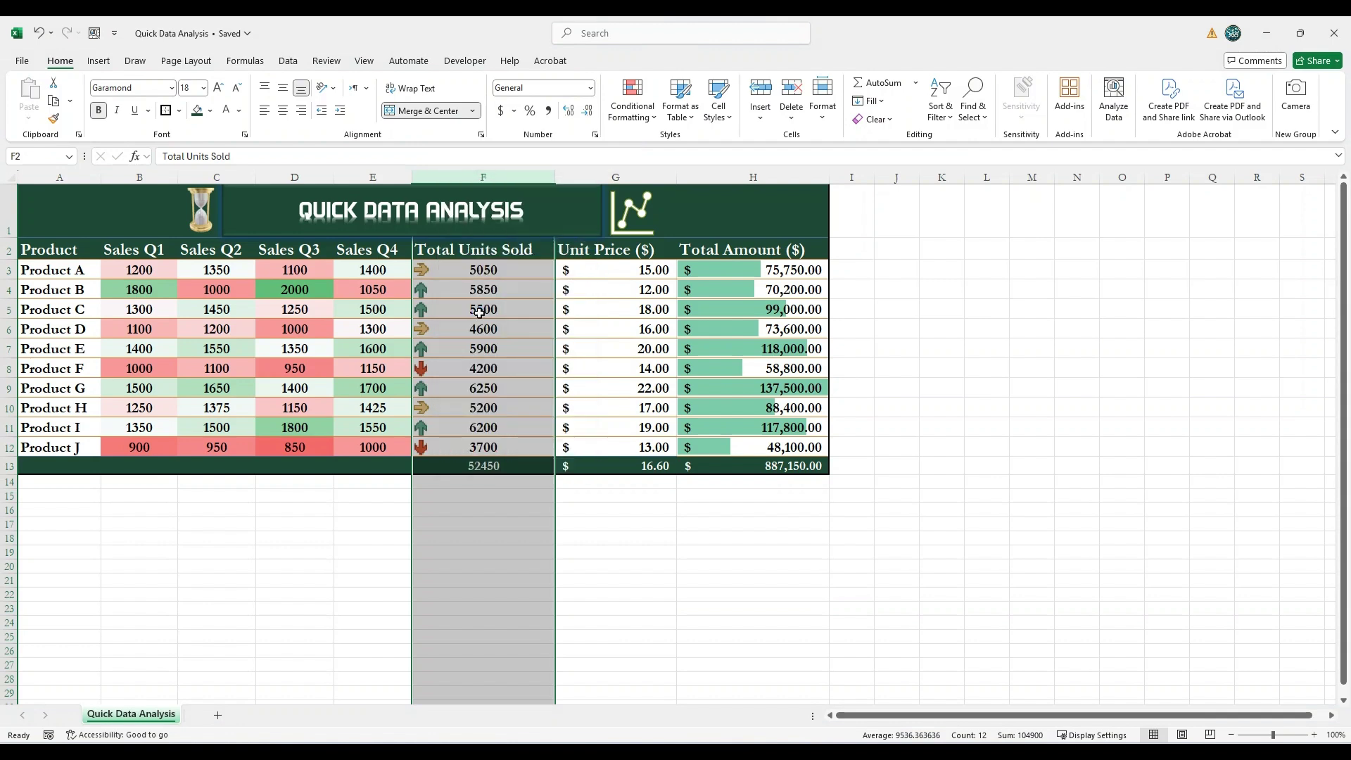
left_click(562, 566)
left_click_drag(144, 264, 366, 451)
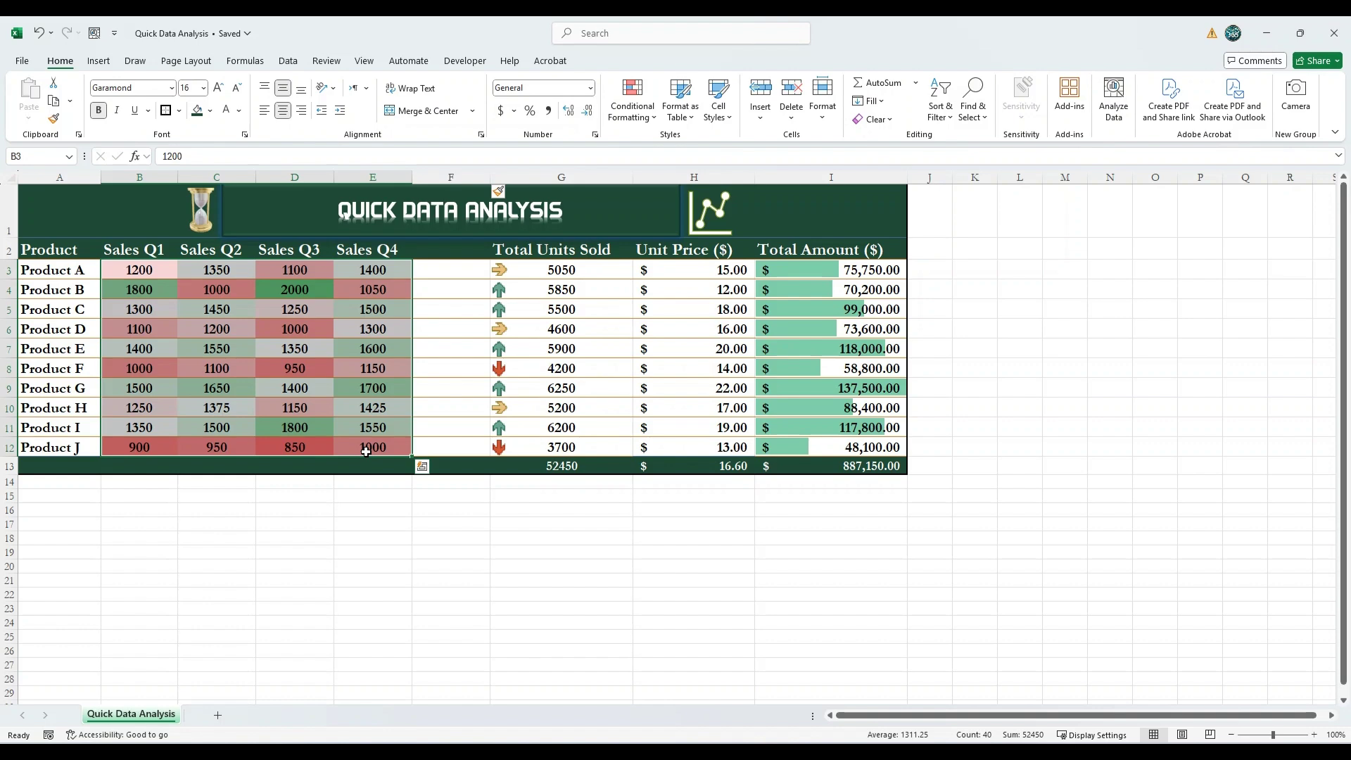
- Add line sparklines of each product's quarterly sales to column F, headed 'Sparkline'
left_click(422, 467)
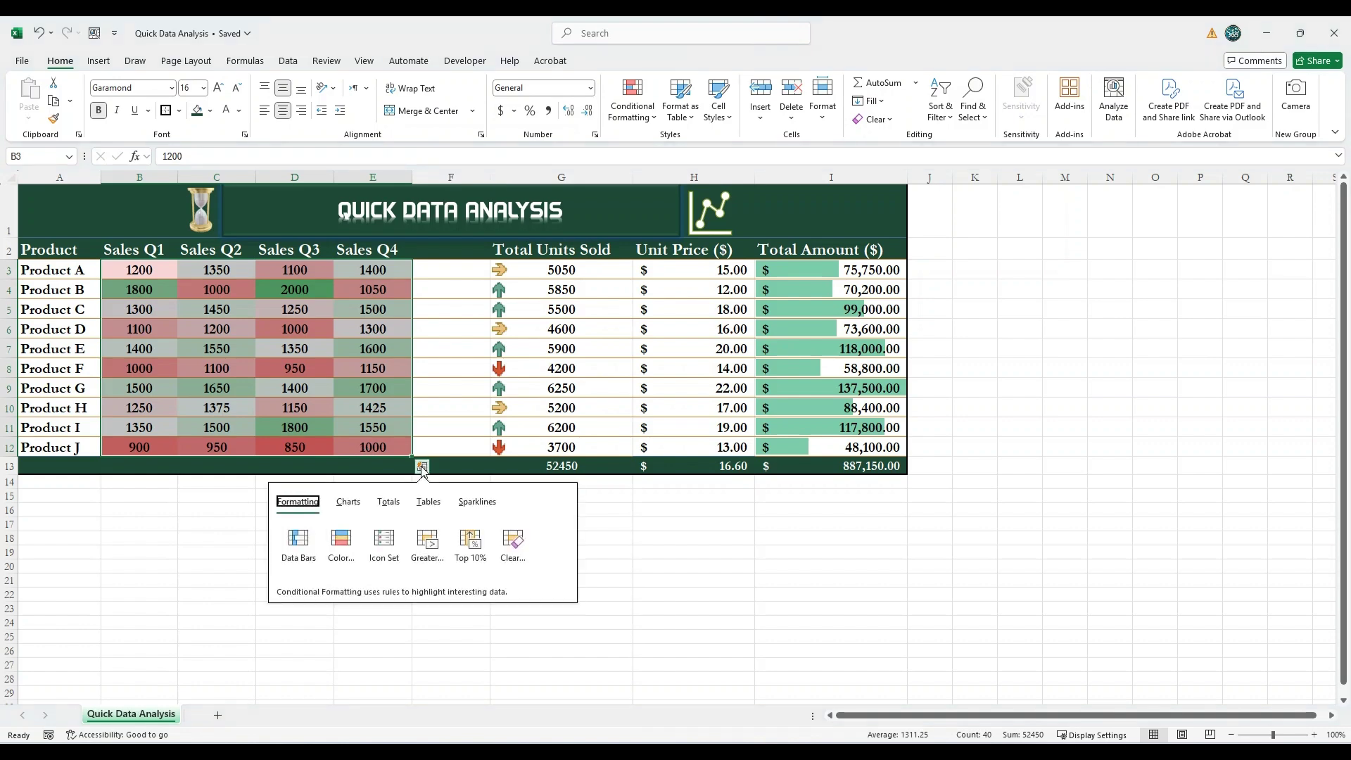
left_click(475, 504)
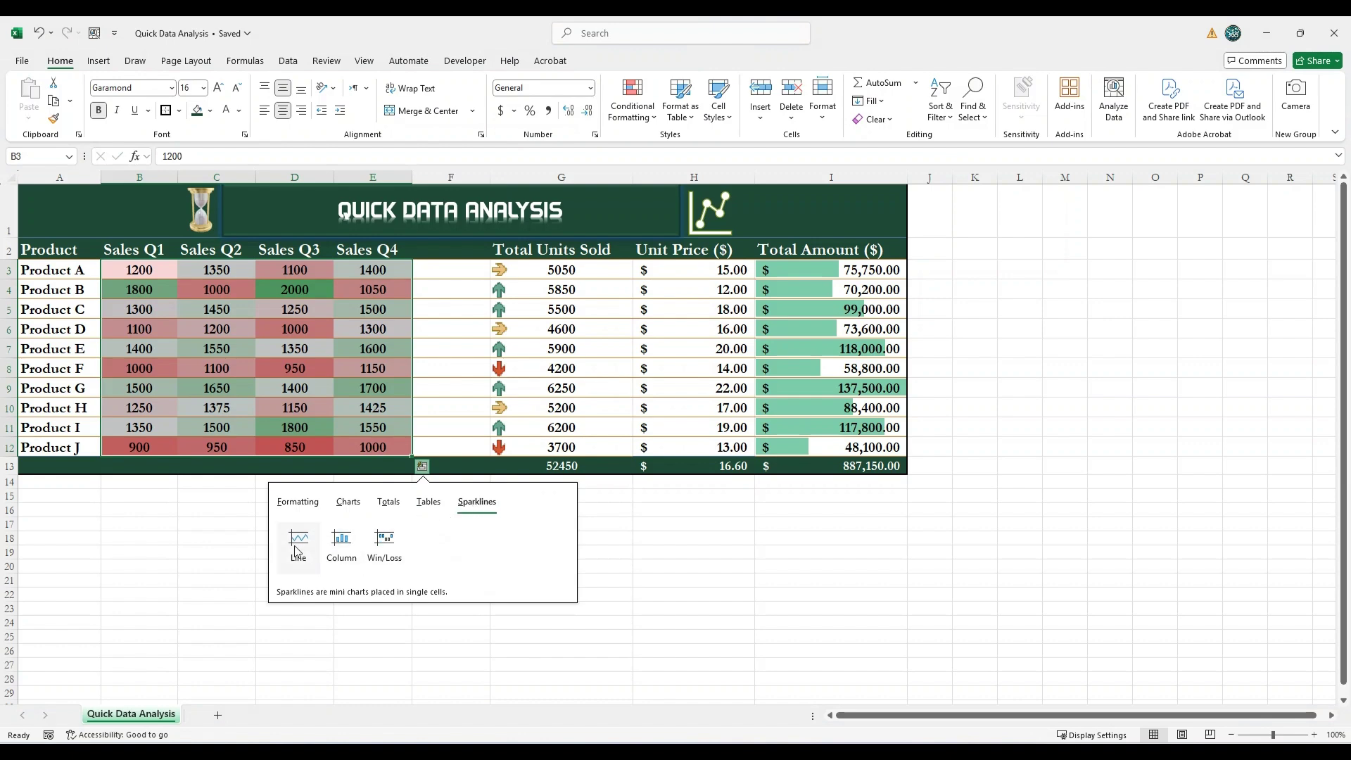
left_click(296, 546)
key("Up")
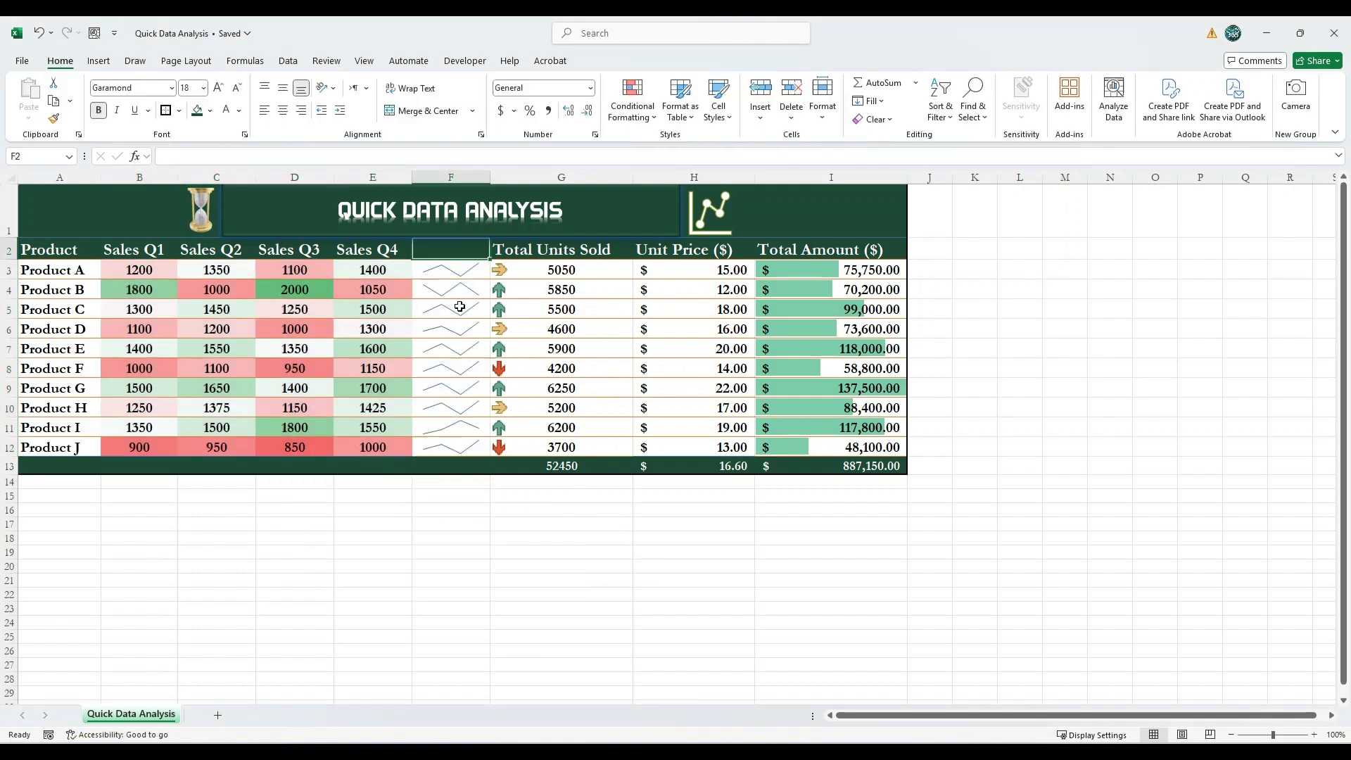
type("Sparkline")
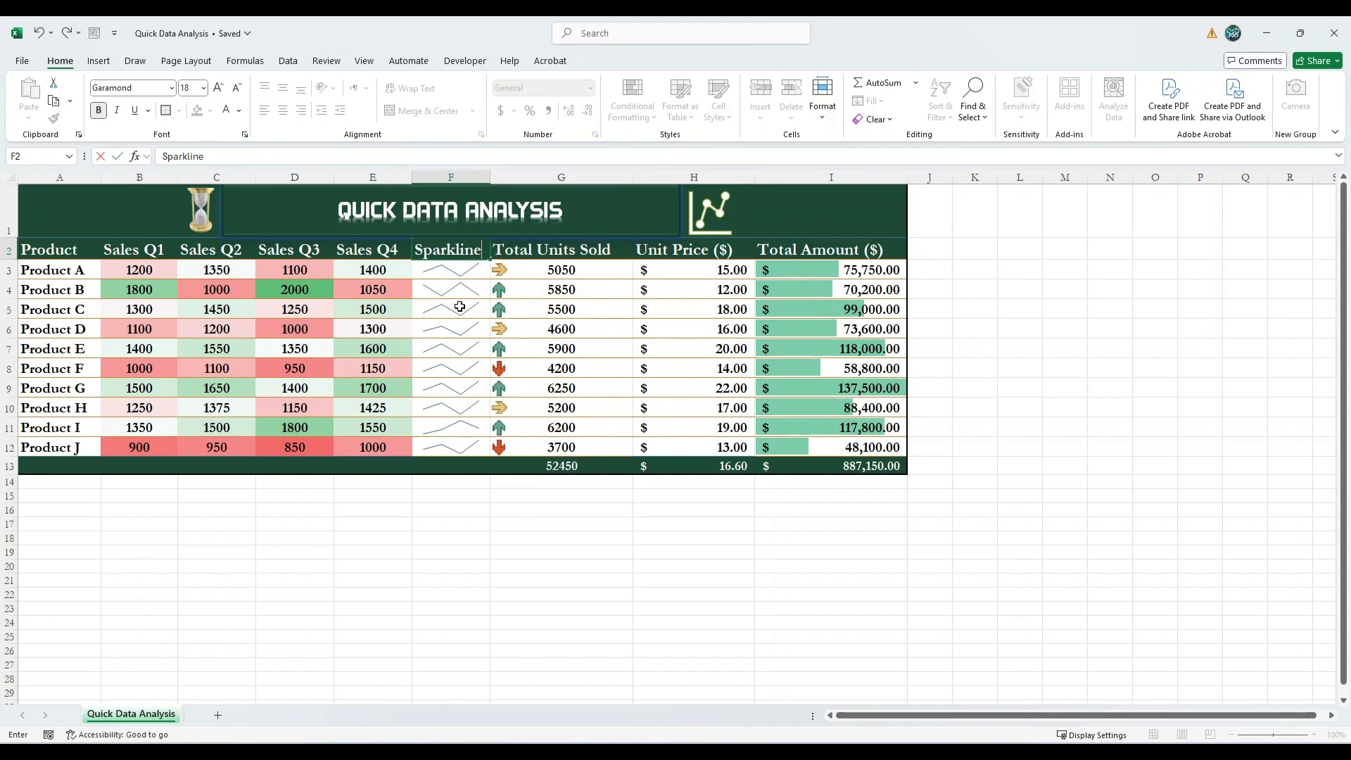
key("Return")
- Apply the Dark Green Colorful #4 sparkline style and show high-point markers
left_click(628, 121)
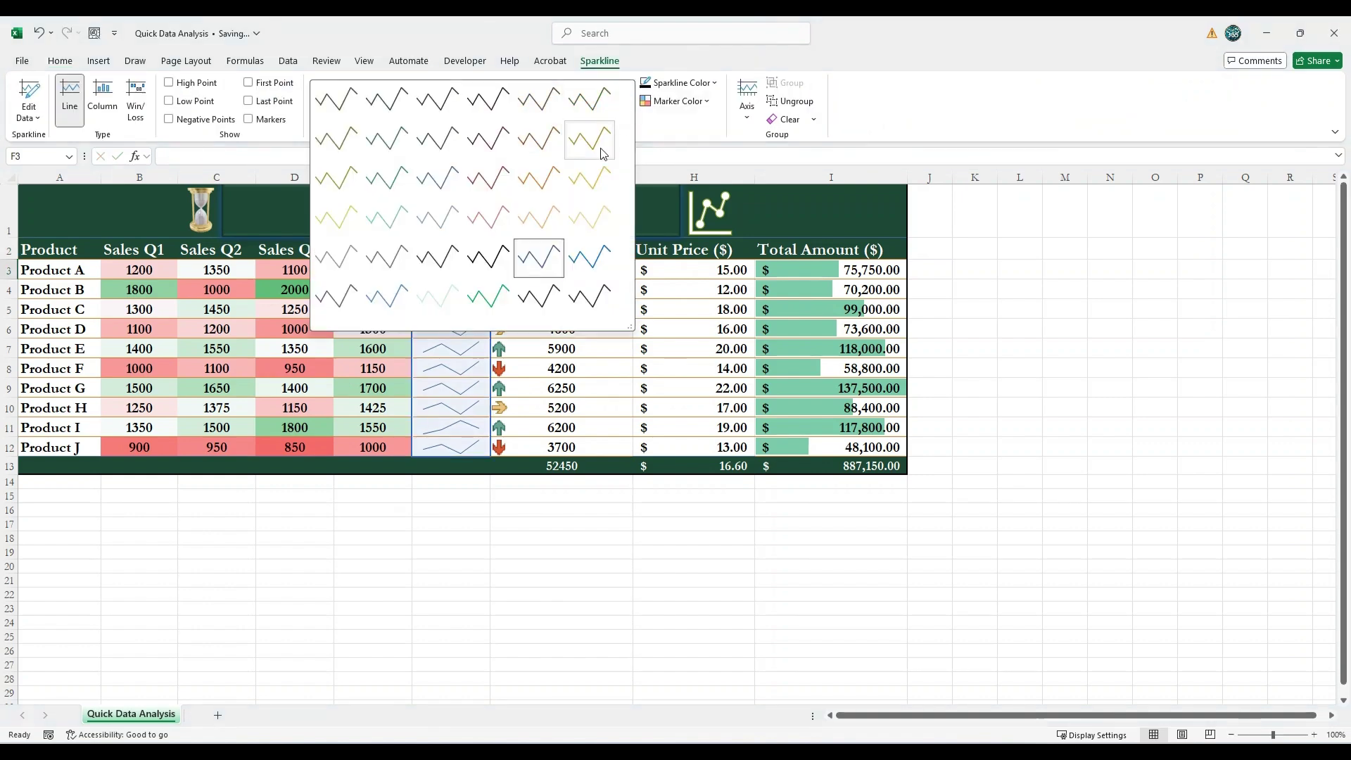
left_click(488, 297)
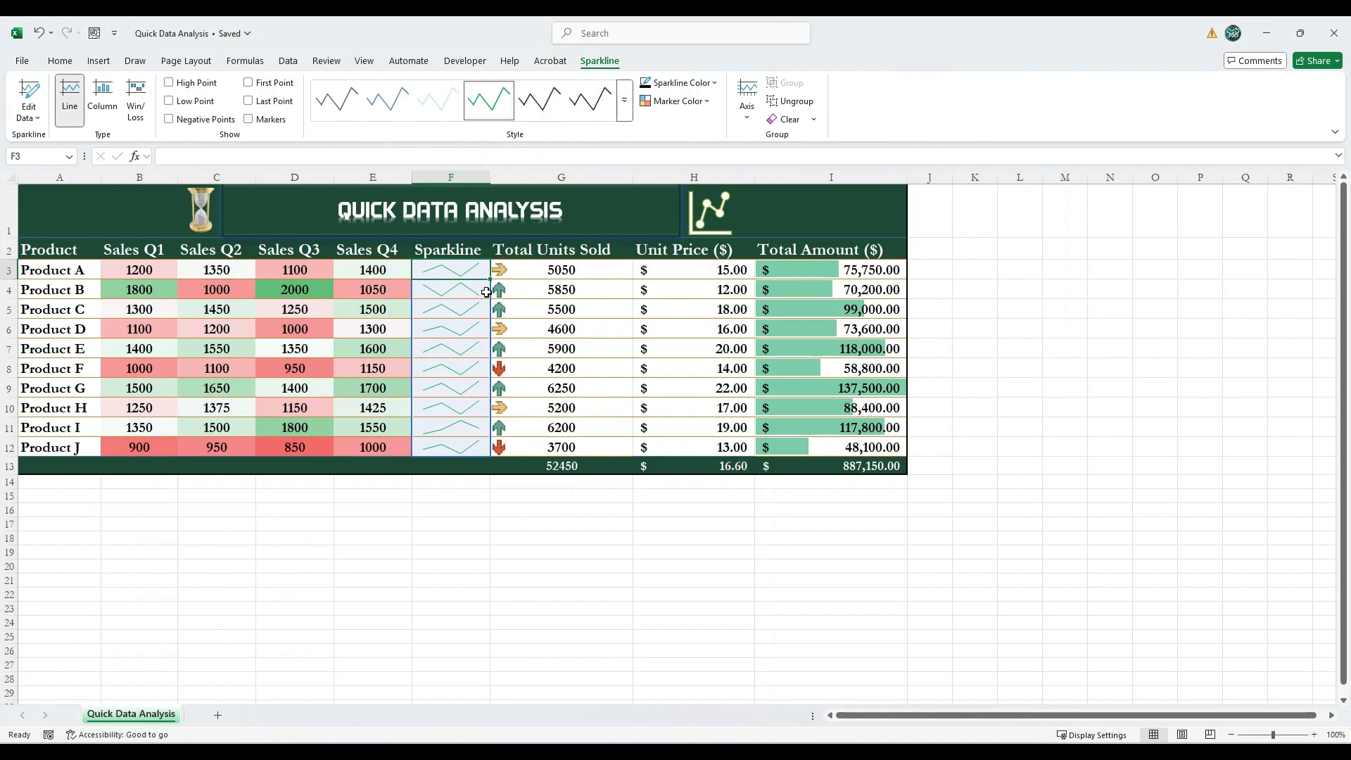
left_click(707, 102)
- Colour the last and low point markers dark red and the first point markers black
left_click(926, 357)
left_click(703, 101)
left_click(753, 416)
left_click(676, 101)
left_click(888, 236)
left_click(675, 100)
left_click(769, 255)
left_click(371, 507)
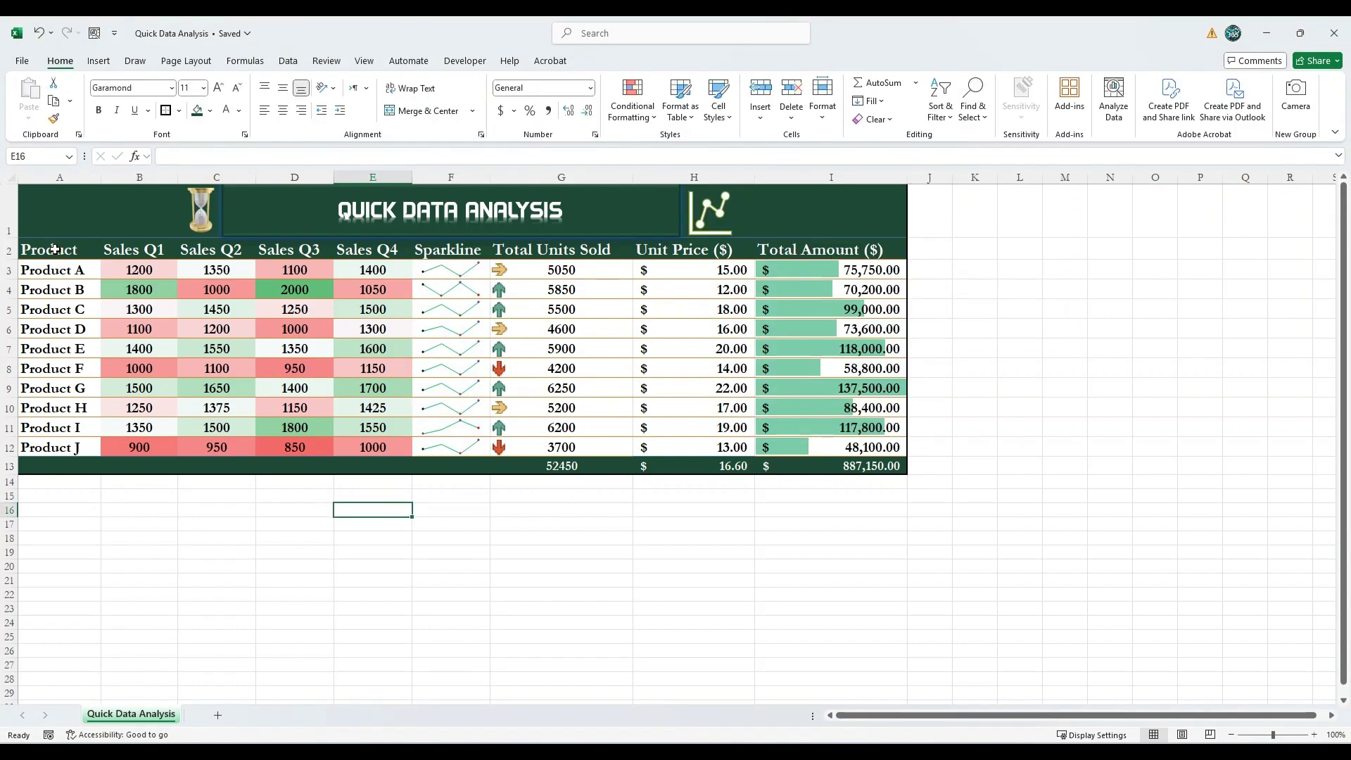
- Insert a stacked column chart of product quarterly sales from A2:E12
left_click_drag(49, 249, 362, 447)
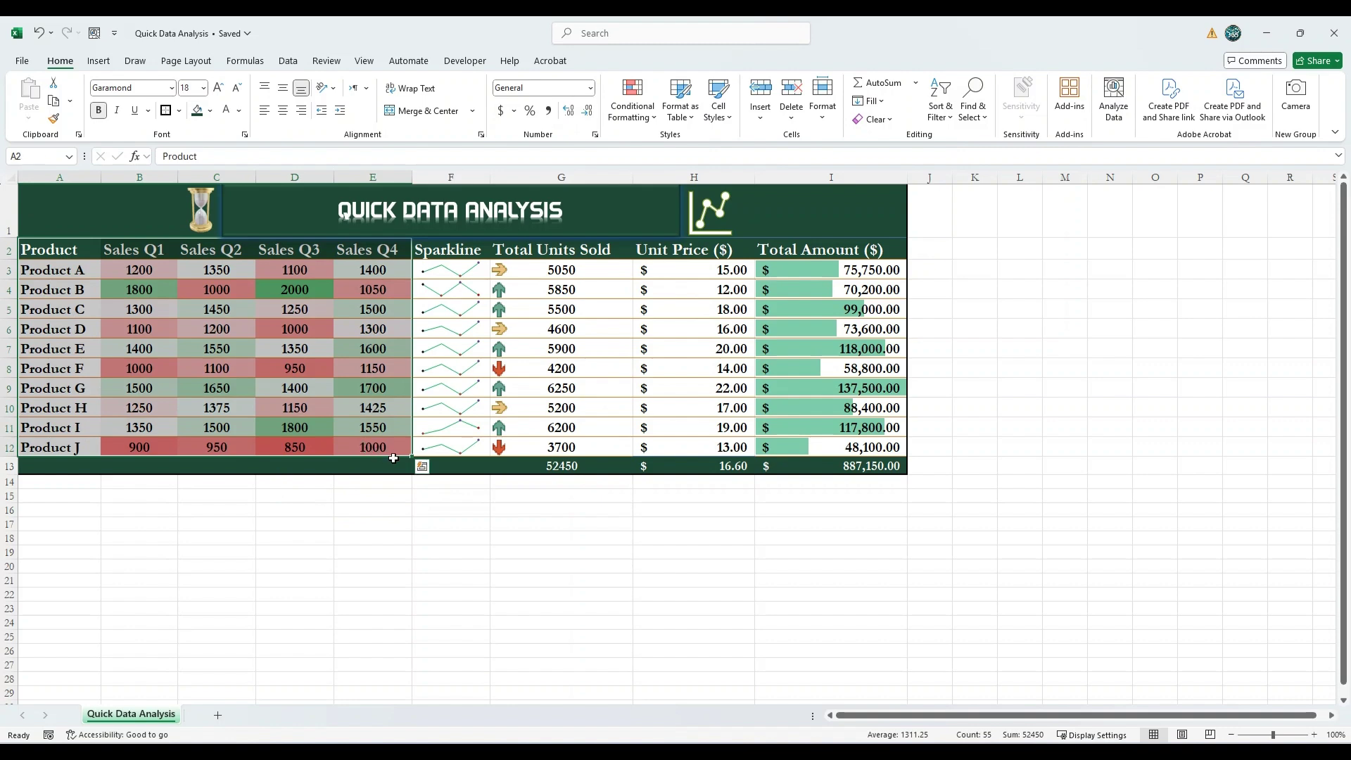
left_click(422, 466)
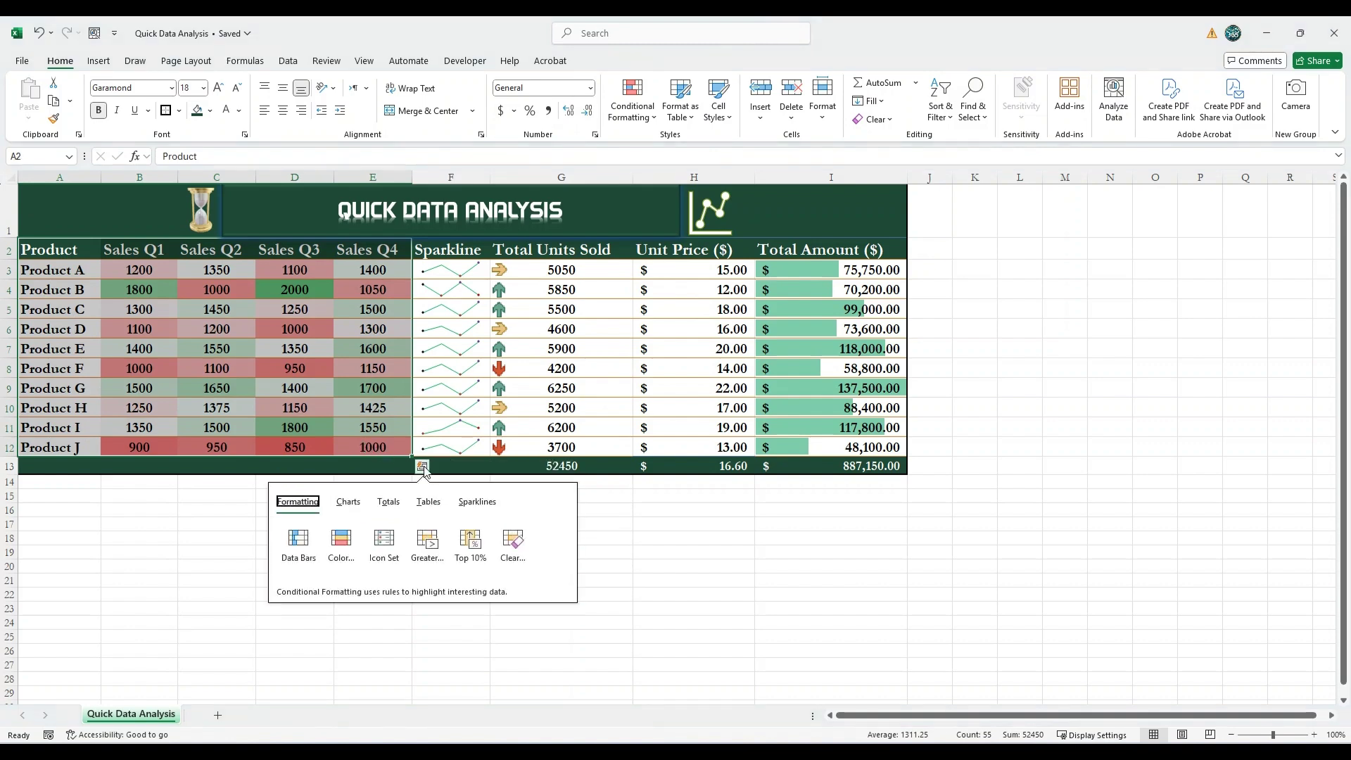
left_click(348, 502)
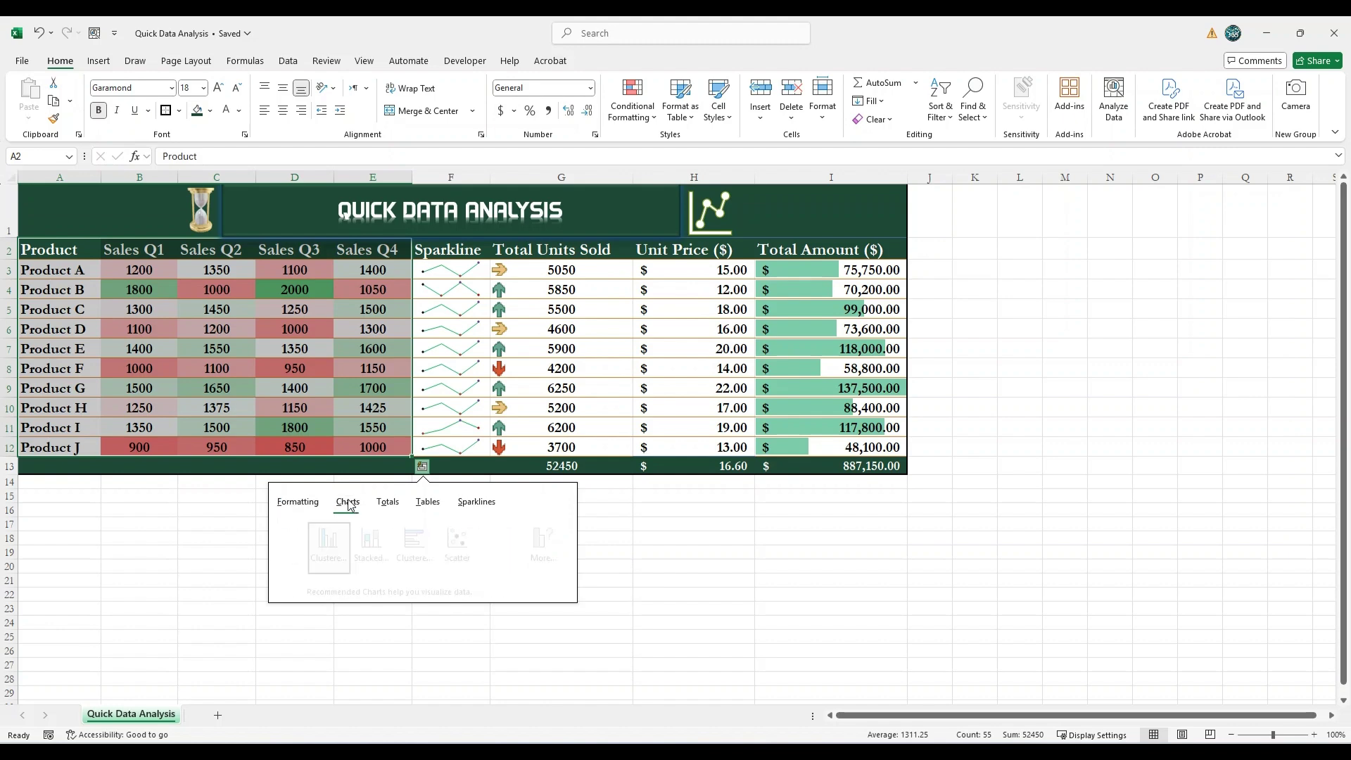
left_click(343, 549)
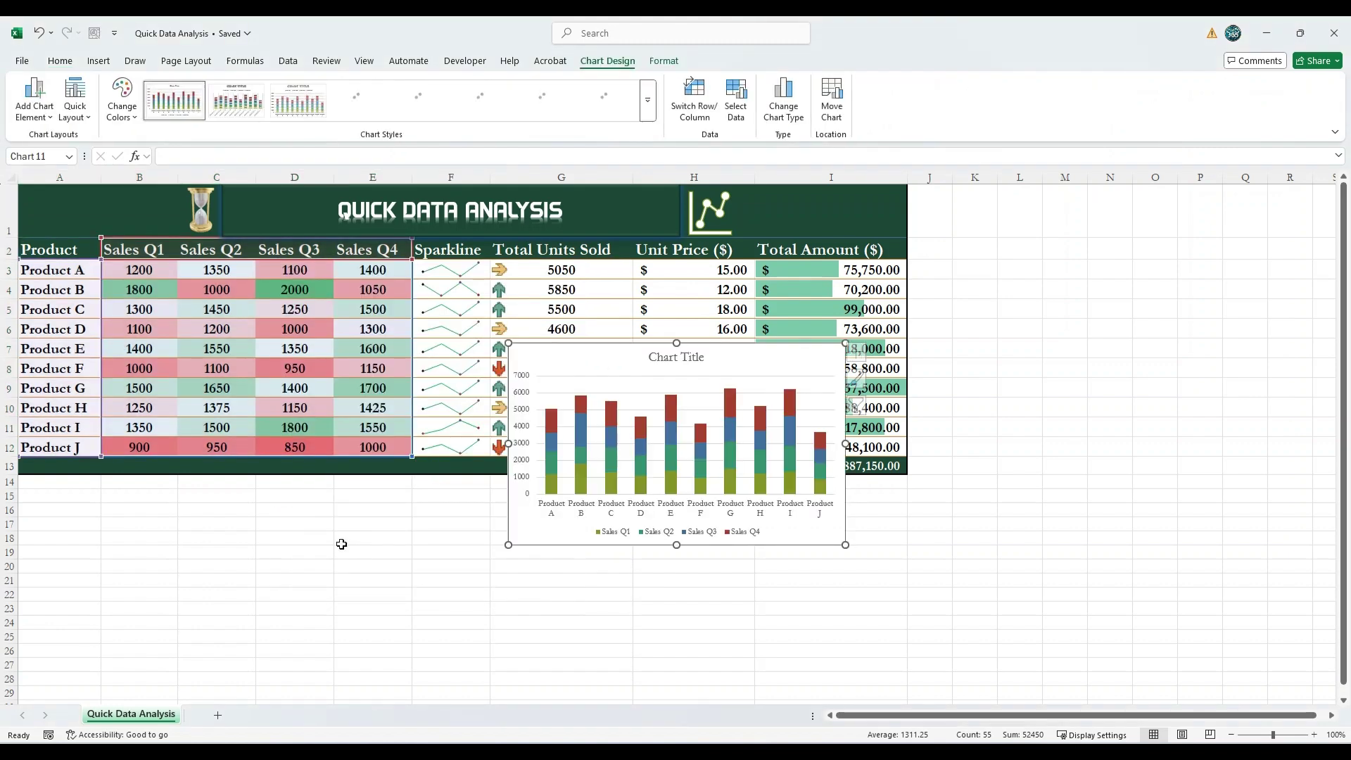
- Move the chart below the table on the left and give it a dark style
left_click_drag(538, 351, 49, 485)
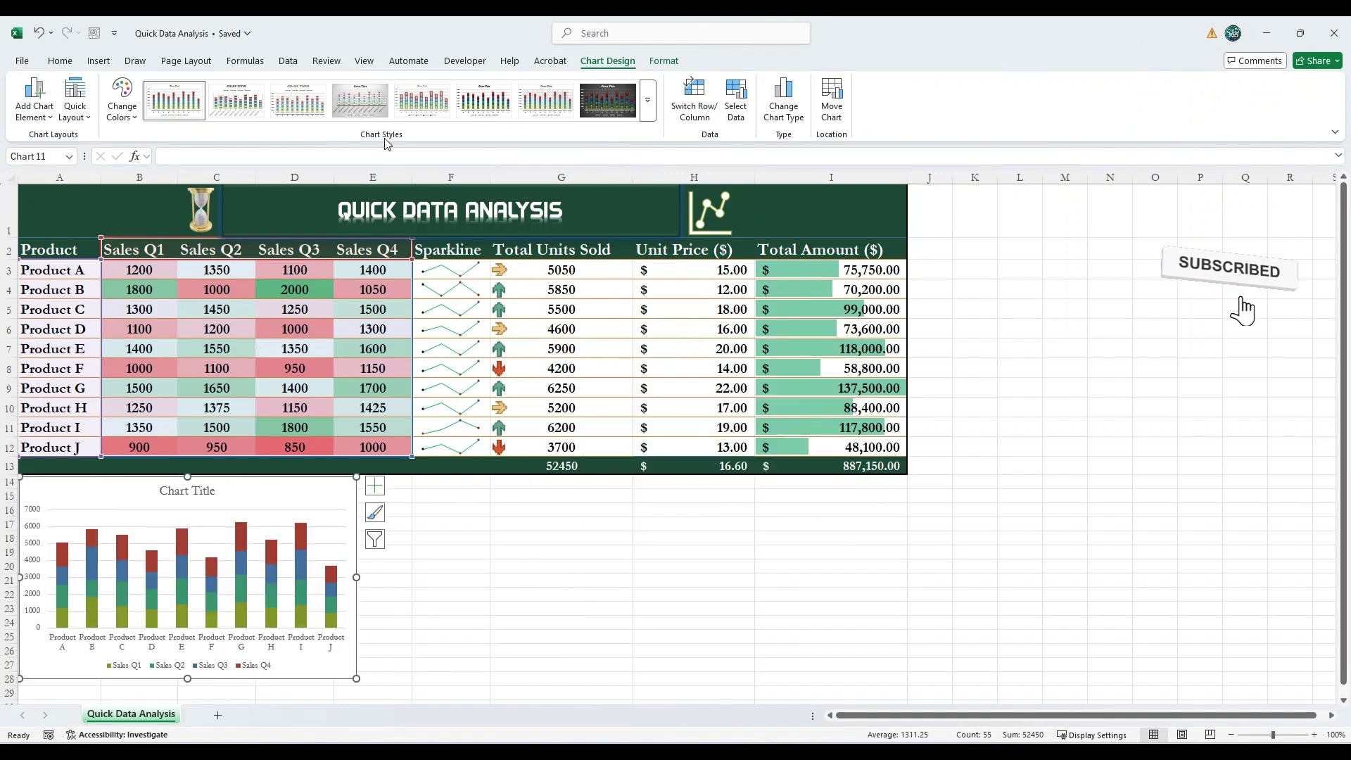
left_click(605, 100)
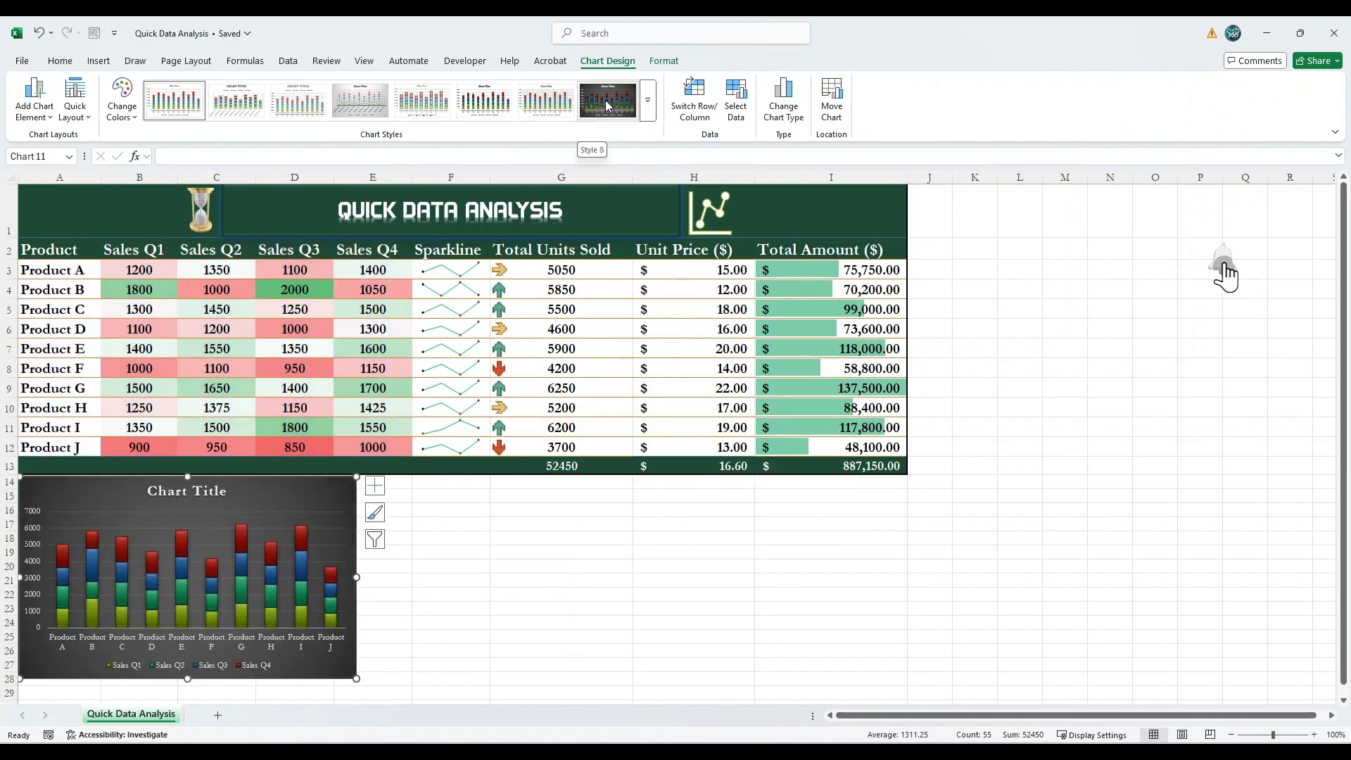
left_click(561, 580)
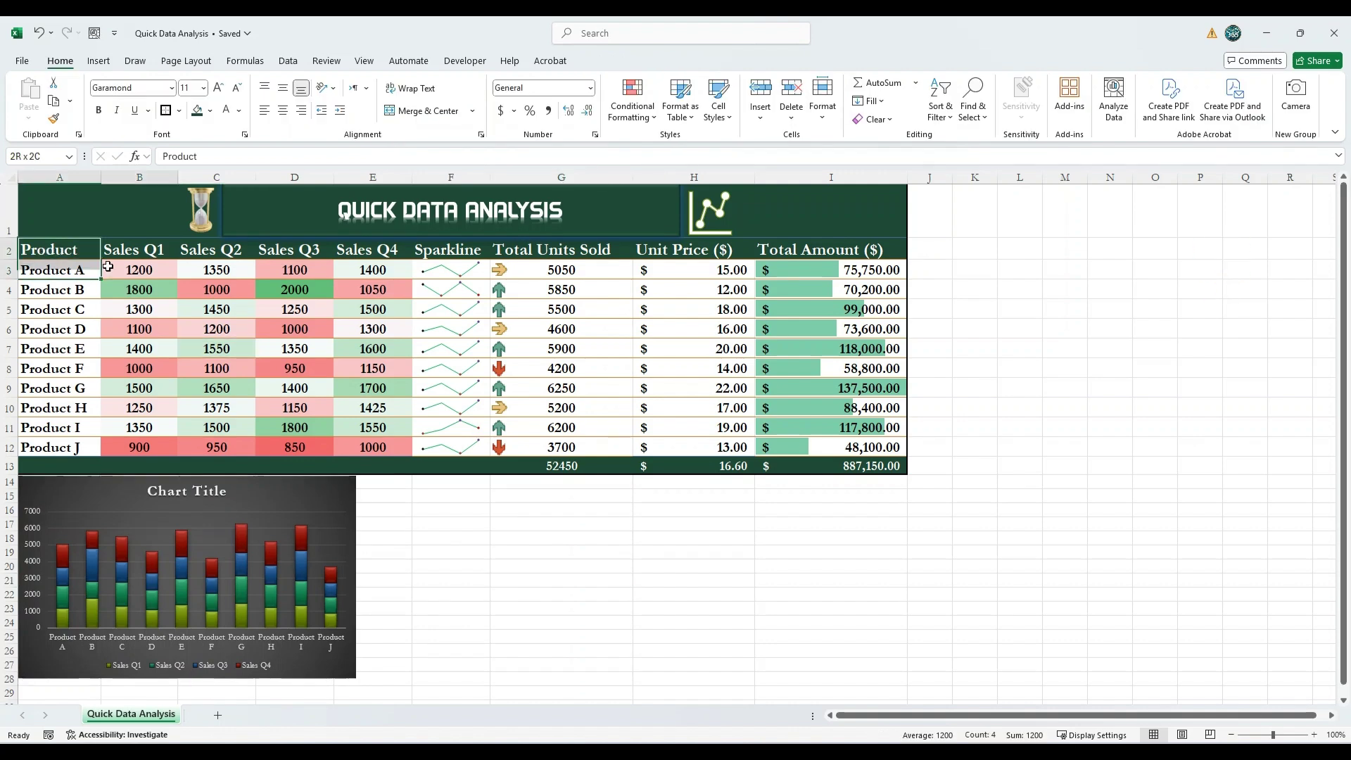
- Chart the Product and Sales Q1 columns (A2:B12) as a doughnut via Quick Analysis
left_click_drag(107, 268, 140, 442)
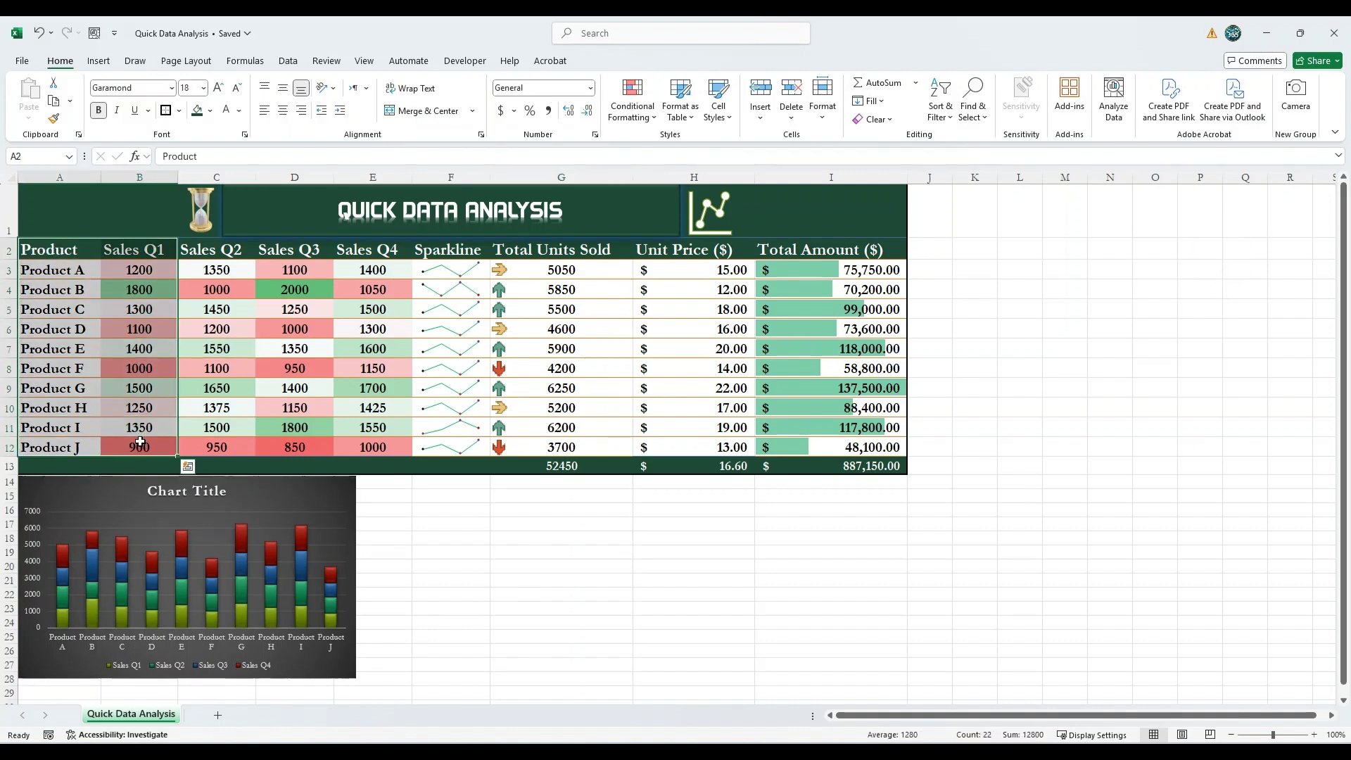
left_click(188, 468)
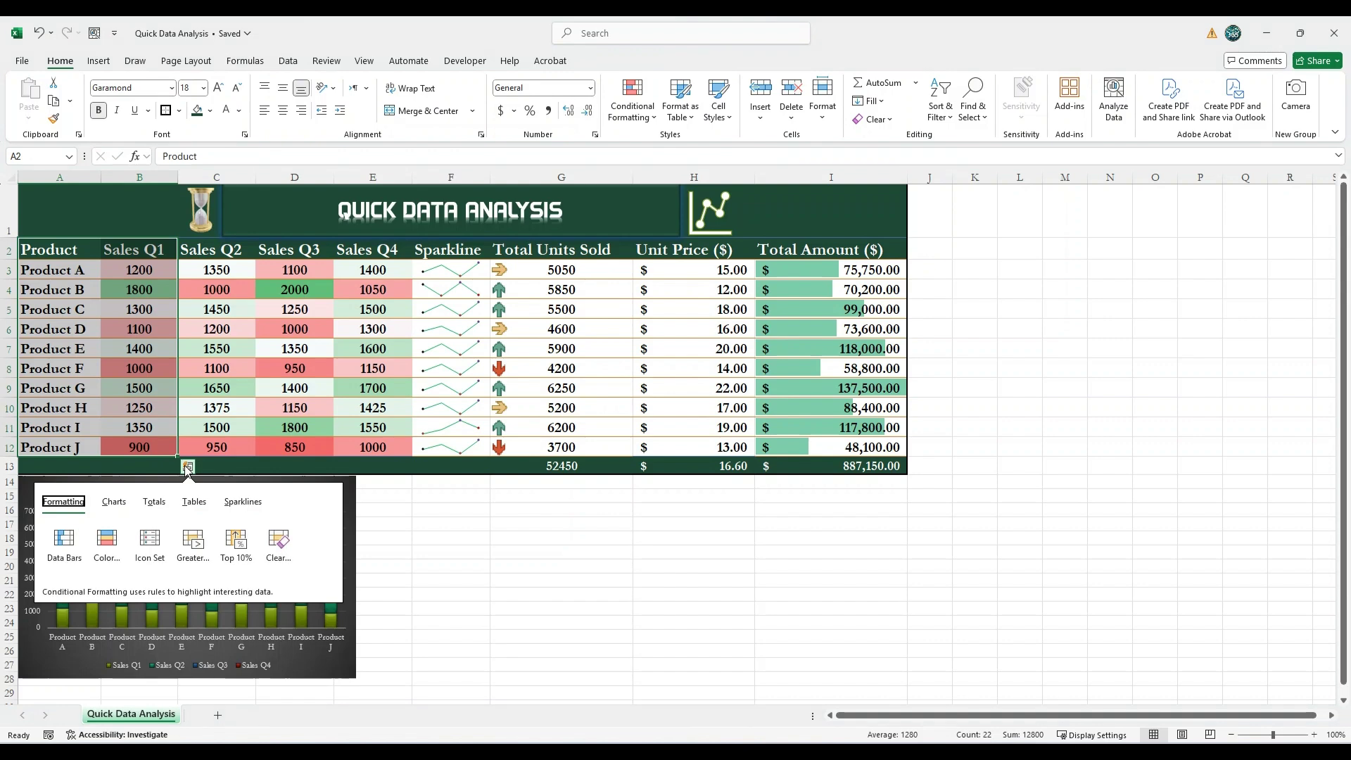
left_click(117, 502)
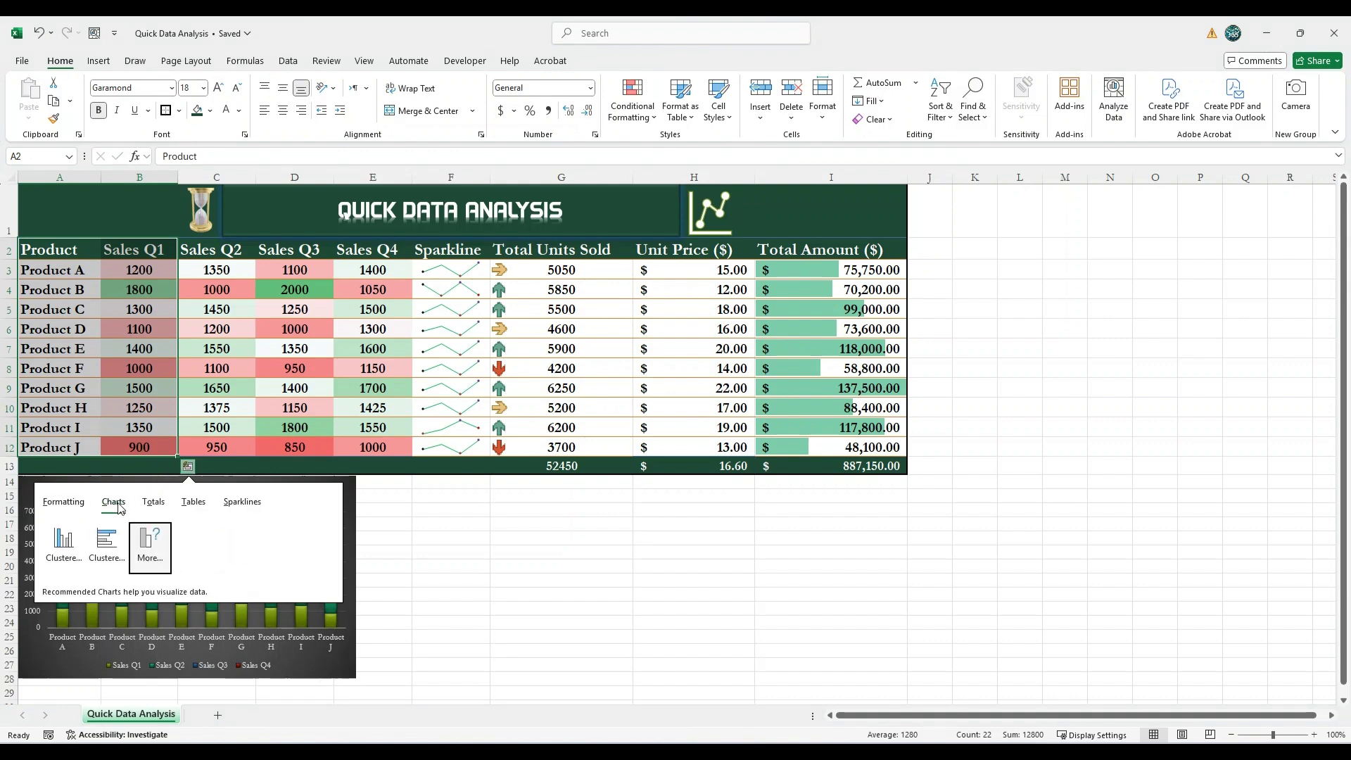
left_click(149, 557)
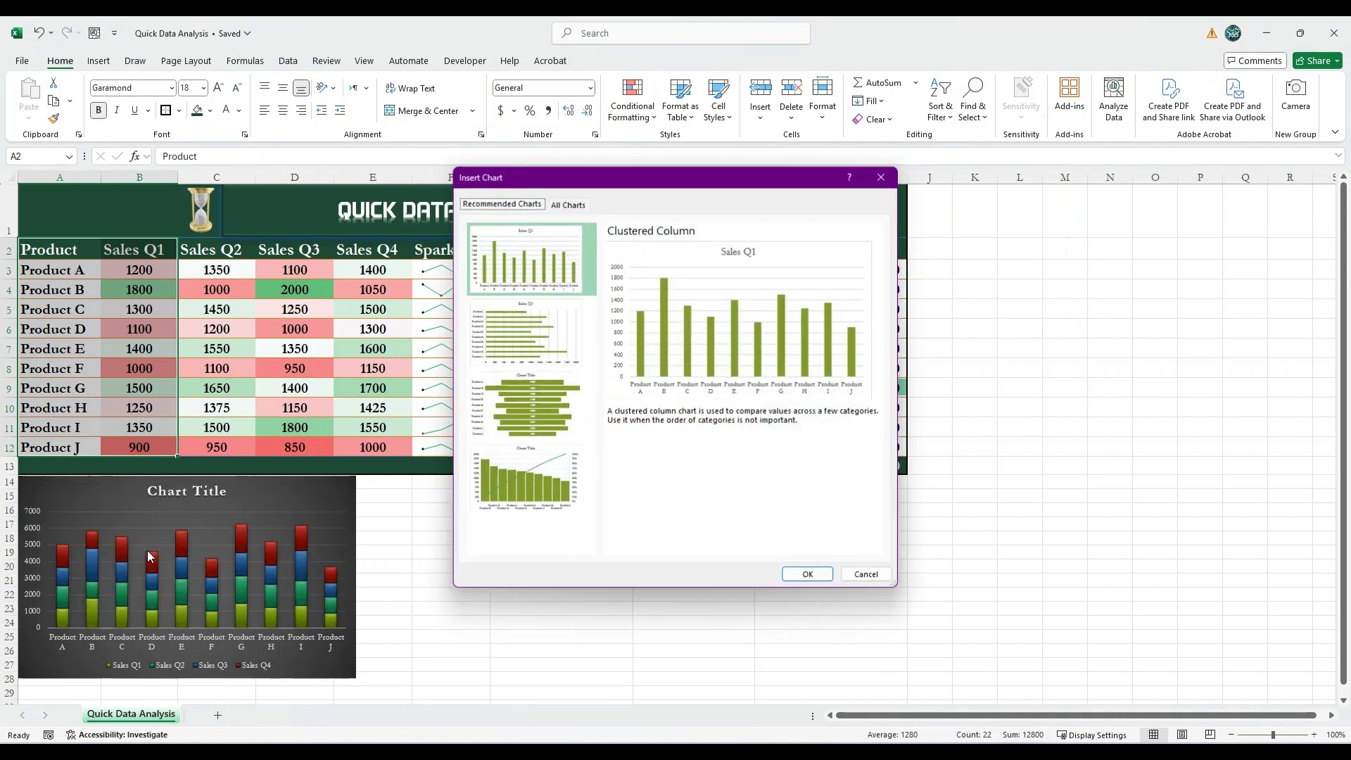
left_click(564, 206)
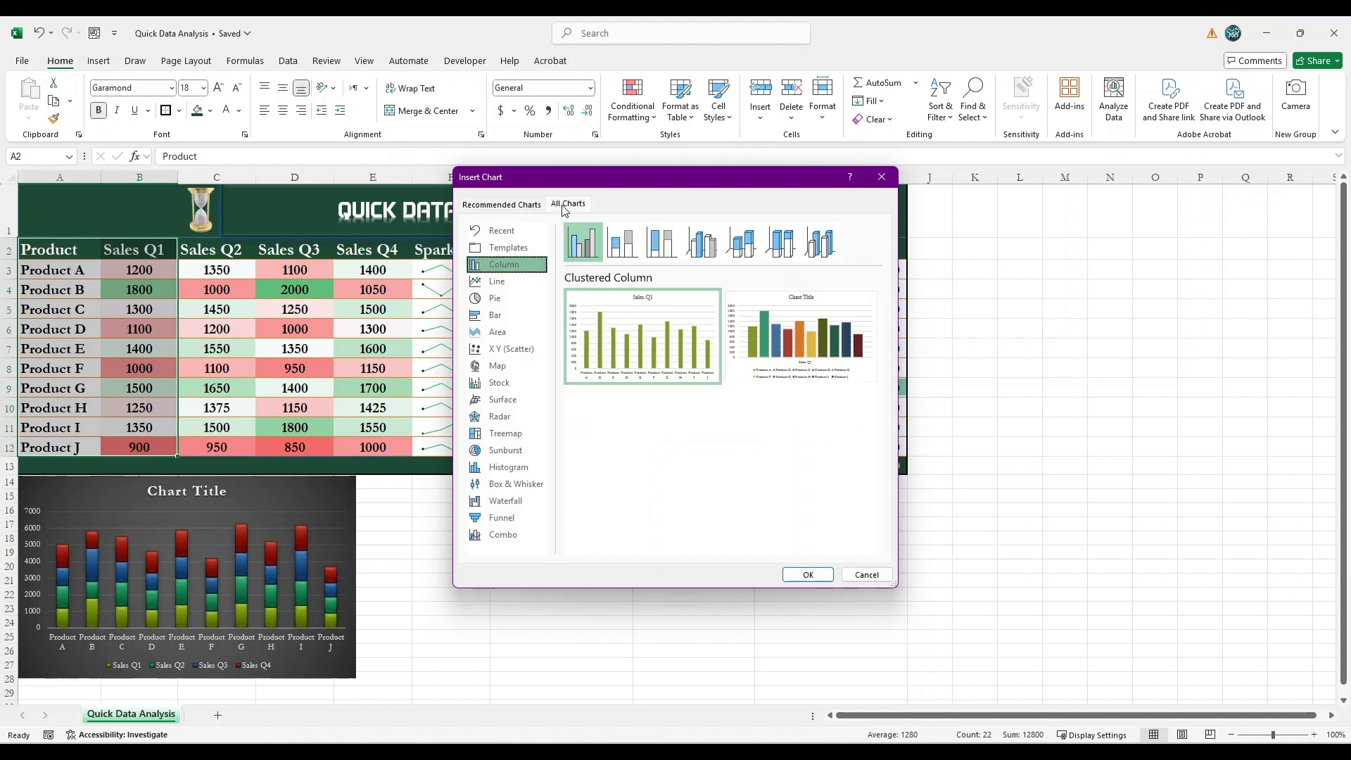
left_click(494, 302)
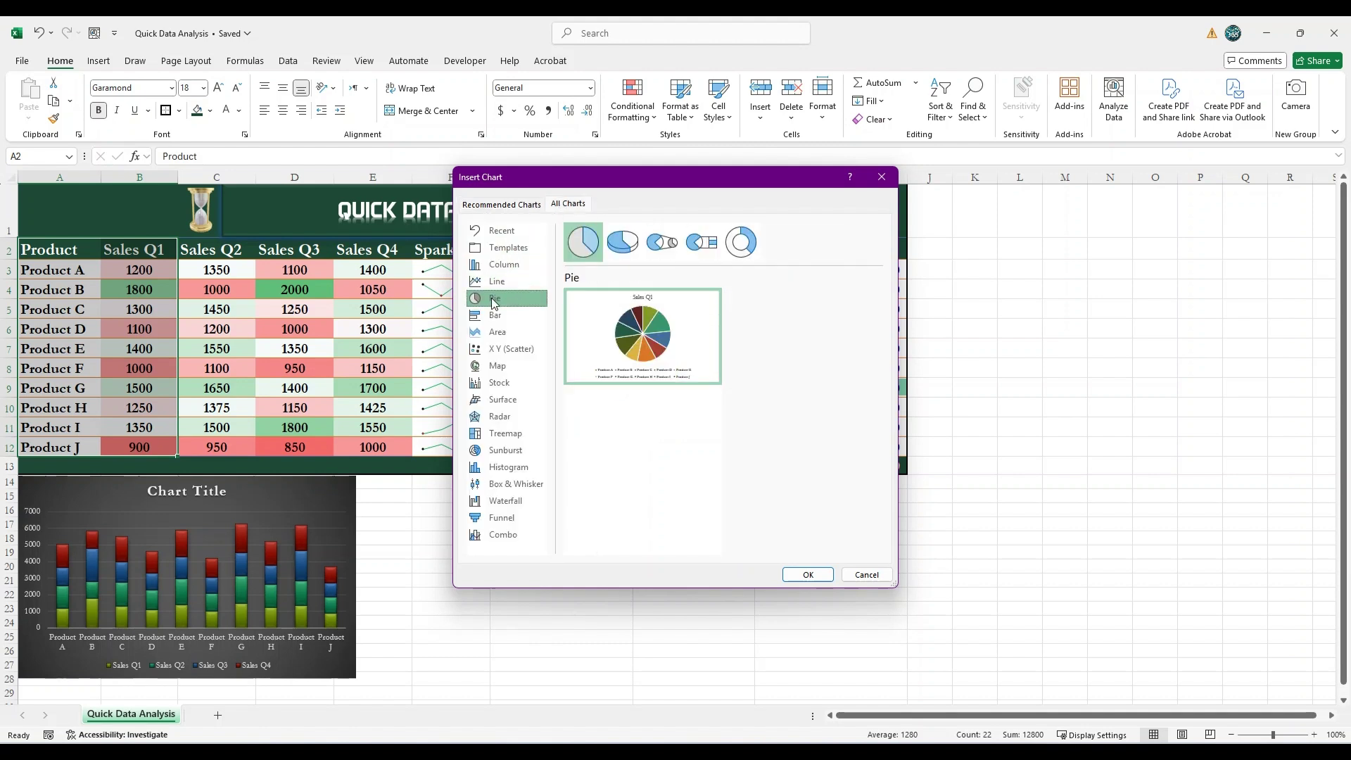
left_click(732, 252)
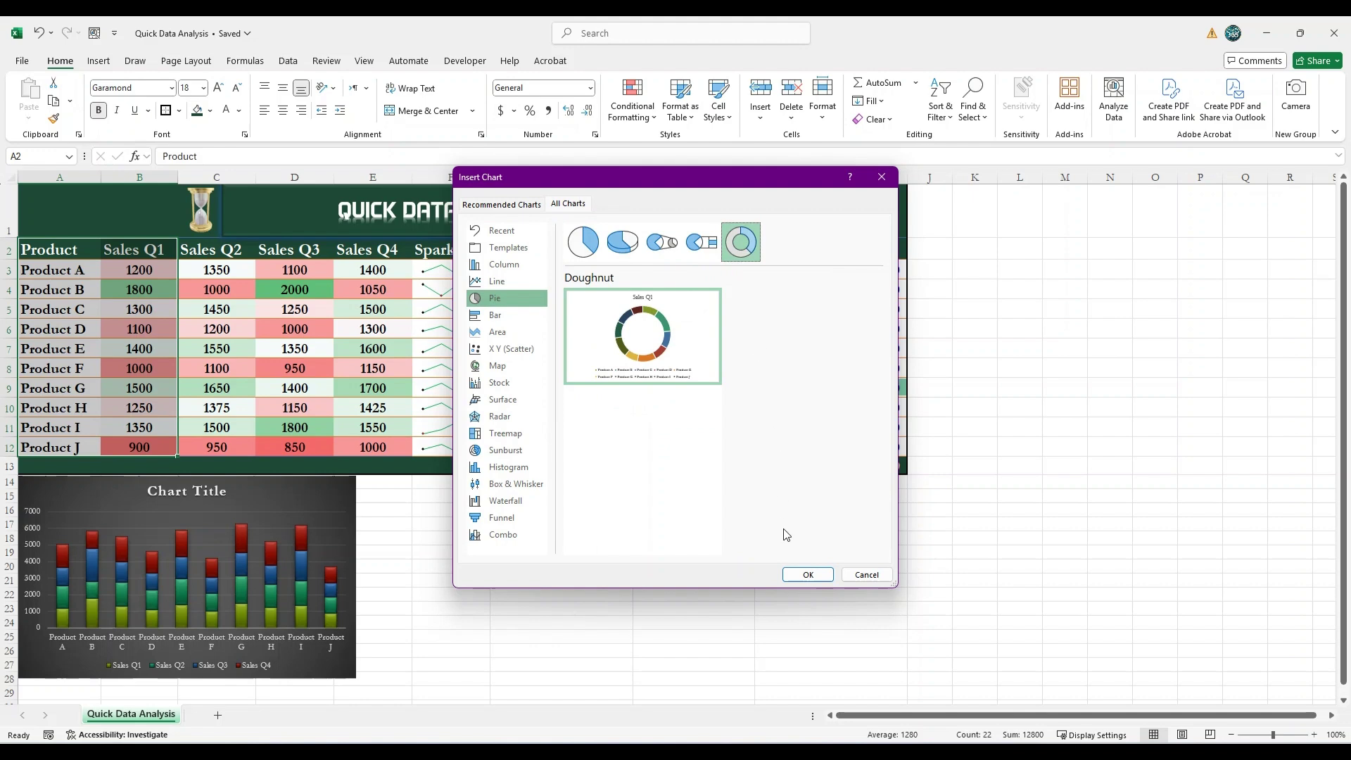
left_click(794, 574)
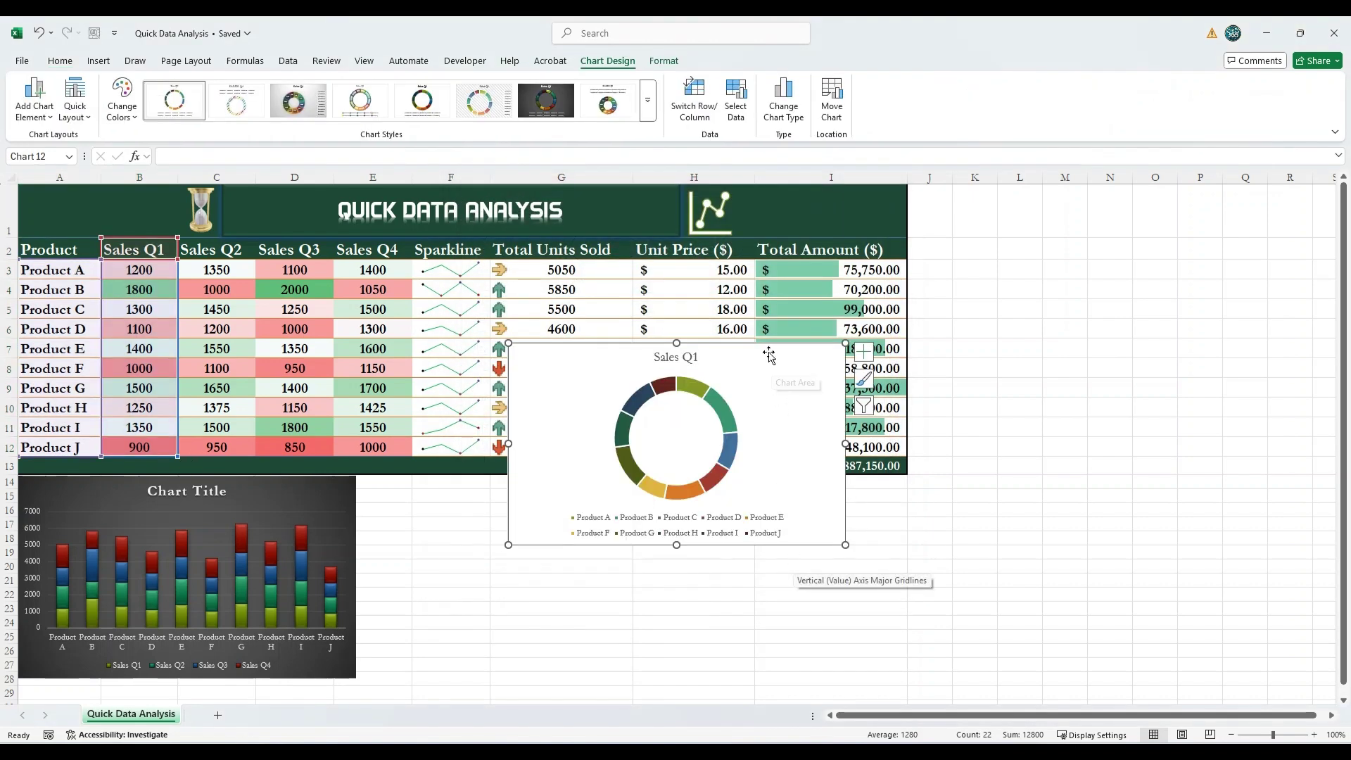
- Move the doughnut beside the column chart and show value labels on its slices
left_click_drag(767, 351, 617, 484)
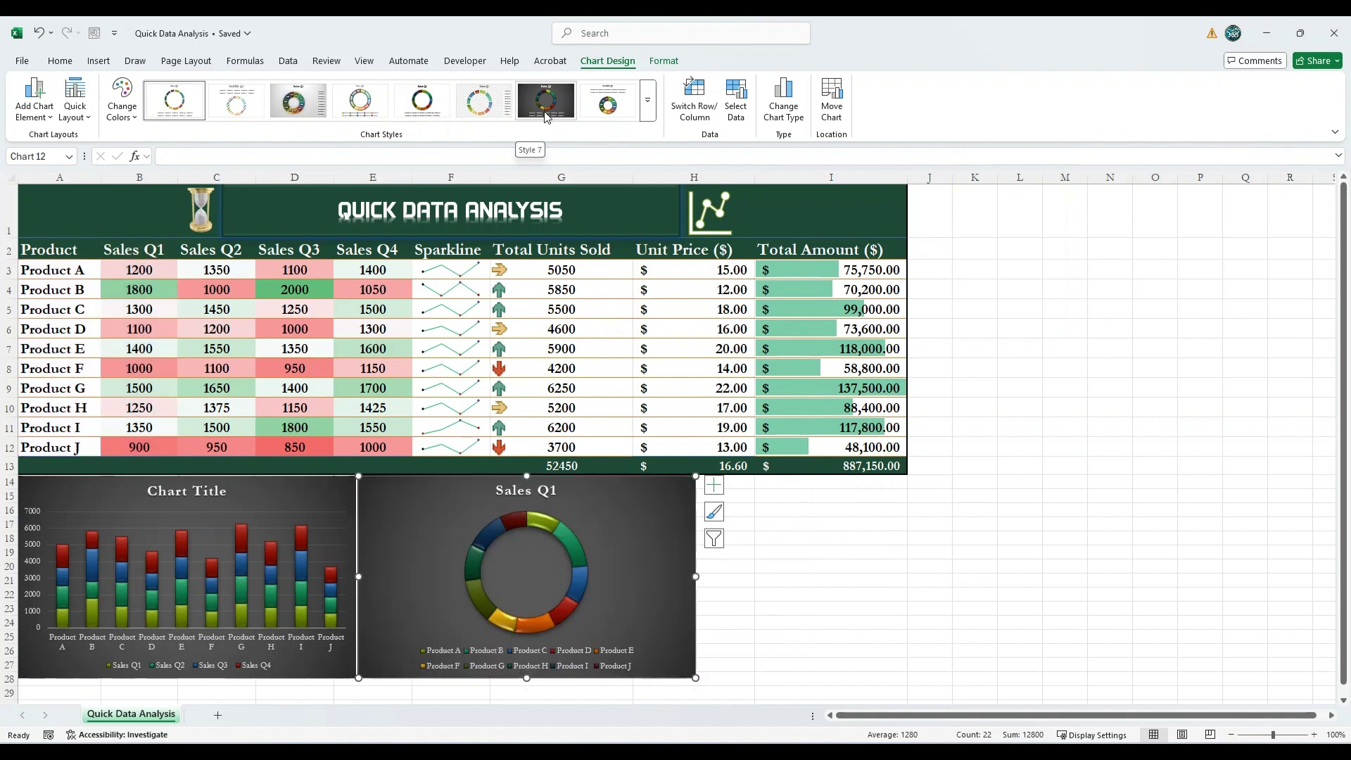
left_click(49, 116)
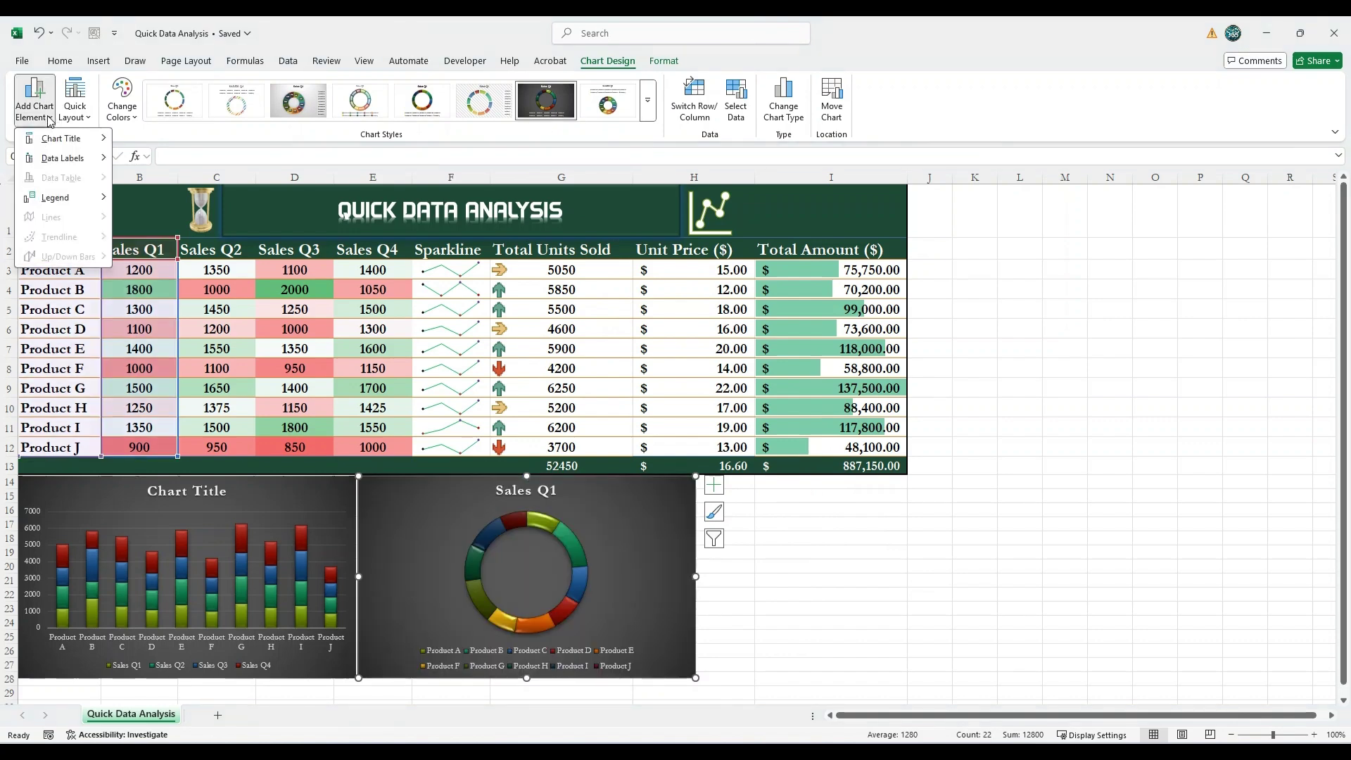
mouse_move(62, 157)
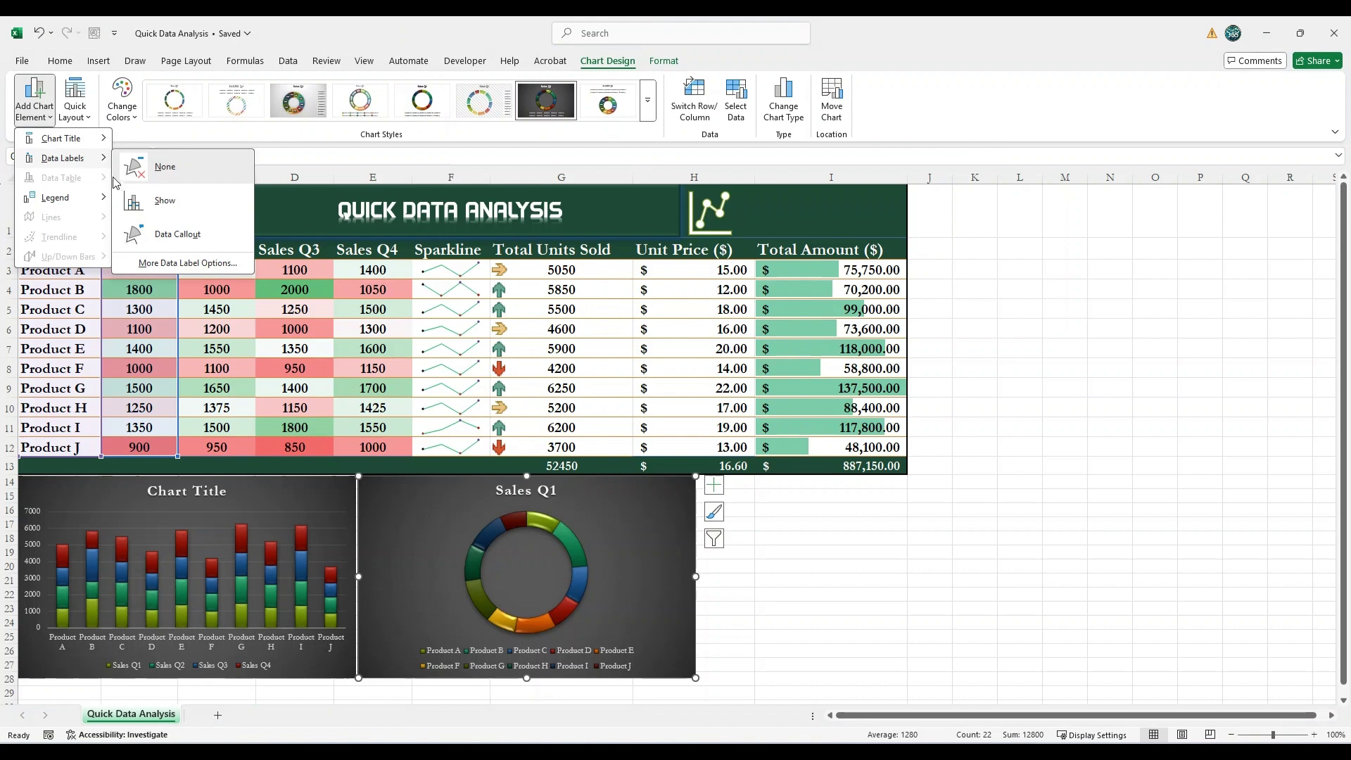
left_click(149, 204)
left_click_drag(60, 249, 373, 271)
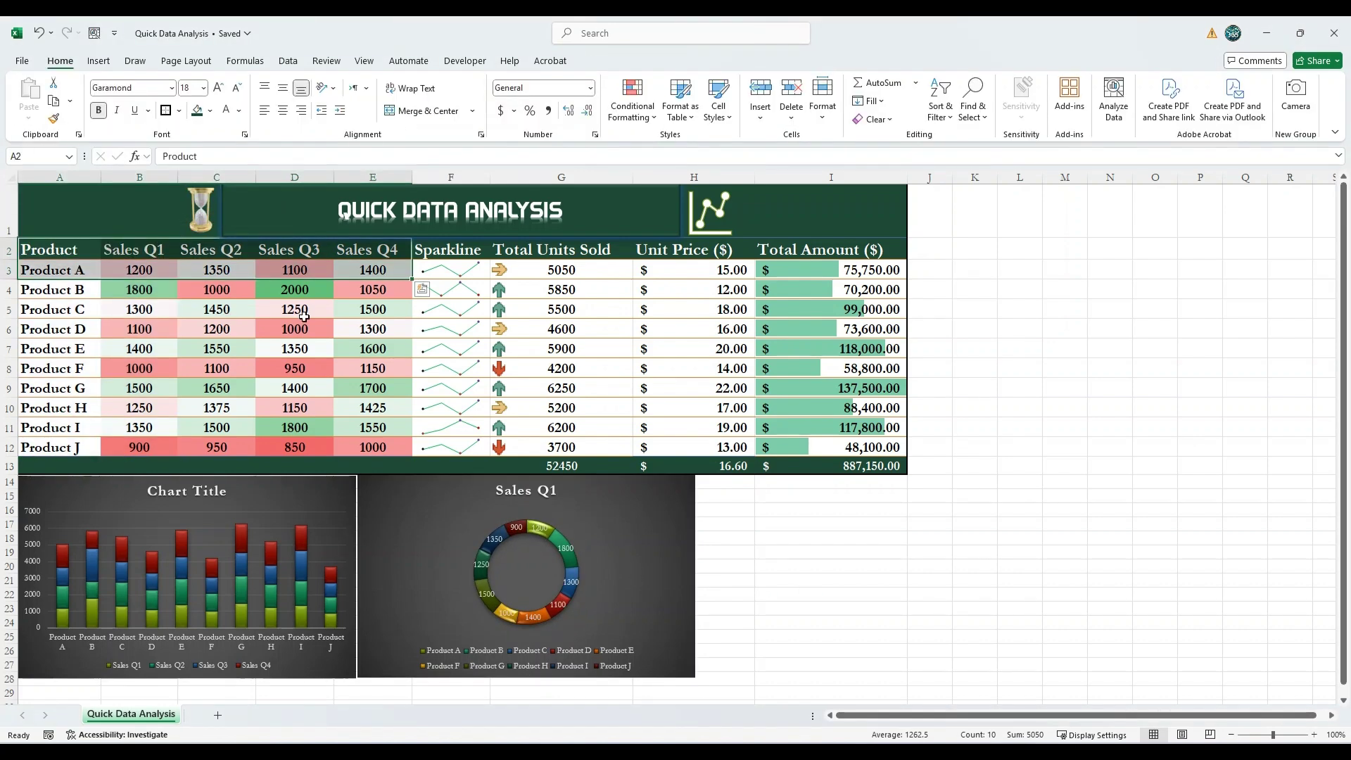
- Insert a stacked area chart of Product A's quarterly sales (A2:E3) from Quick Analysis
left_click(304, 317)
left_click(853, 508)
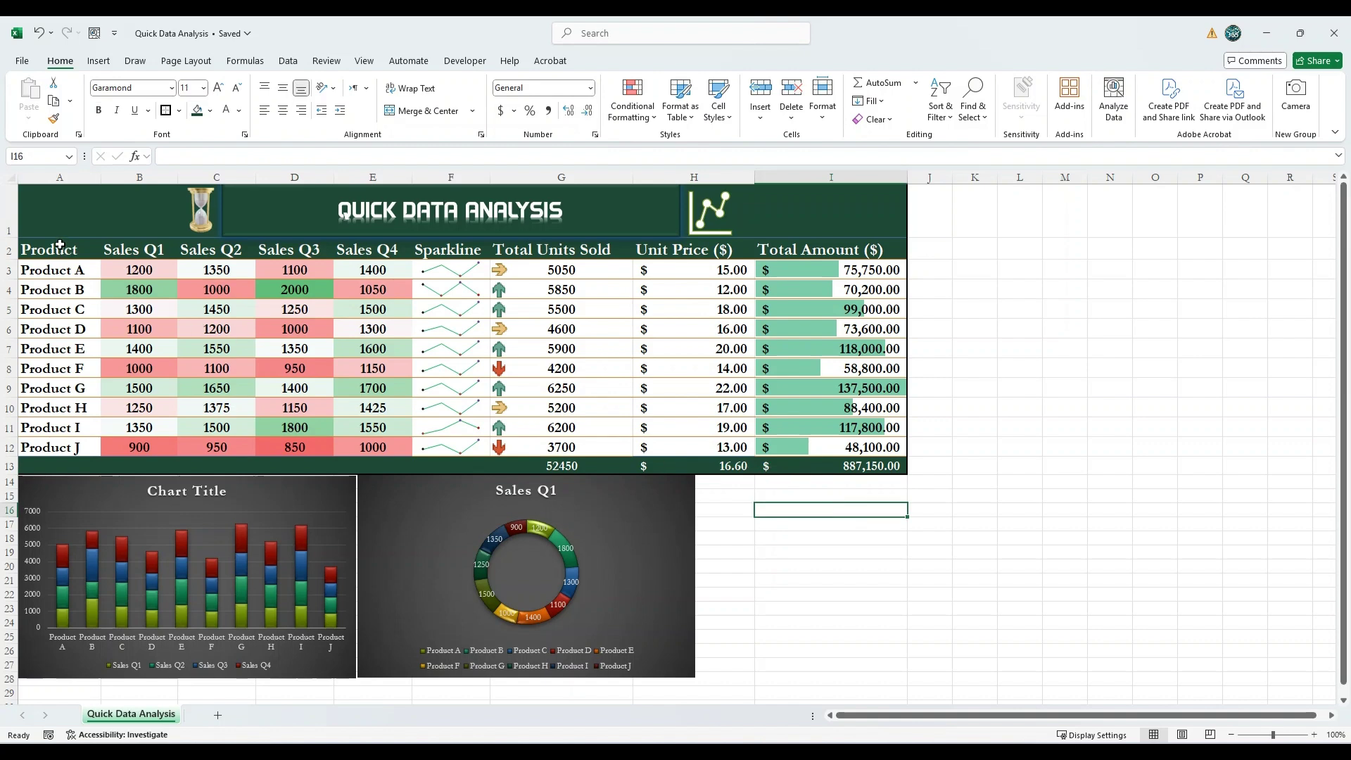
left_click_drag(60, 245, 403, 274)
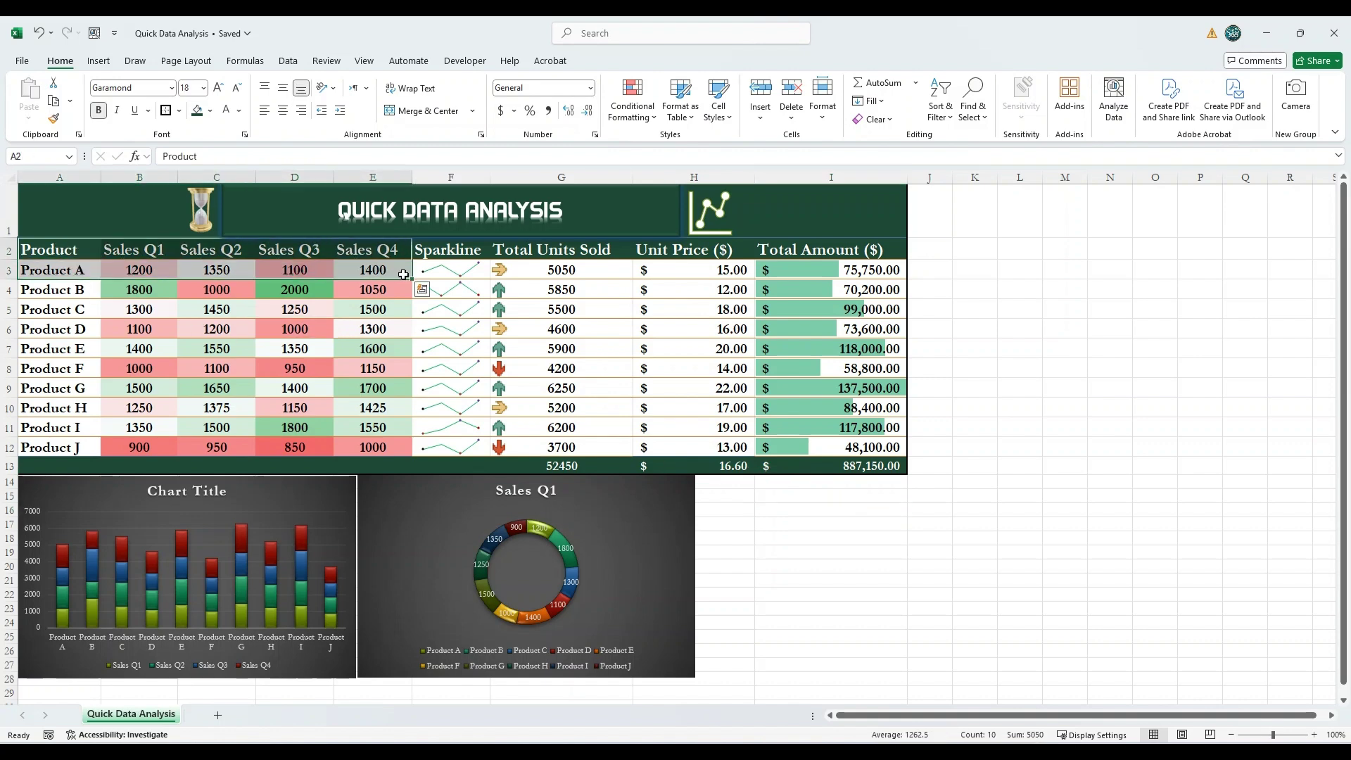
left_click(422, 291)
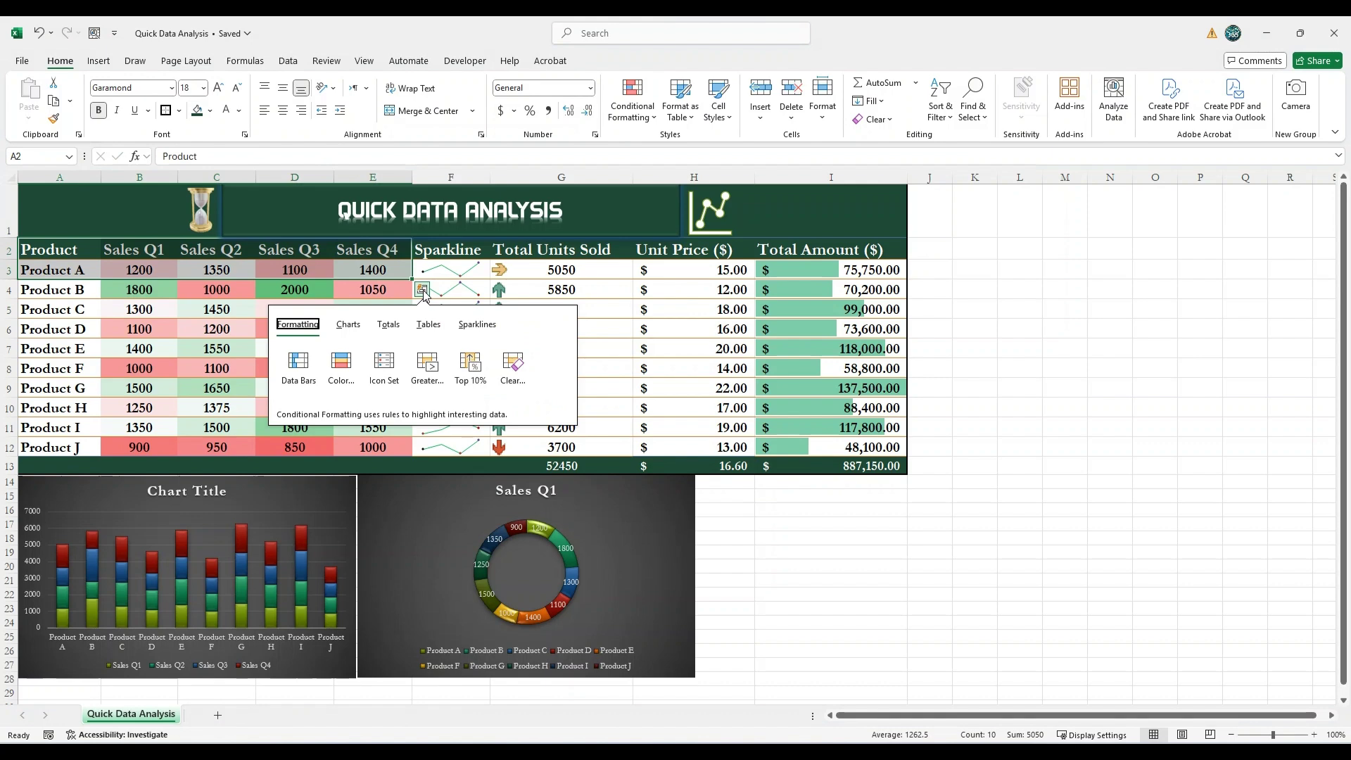
left_click(349, 326)
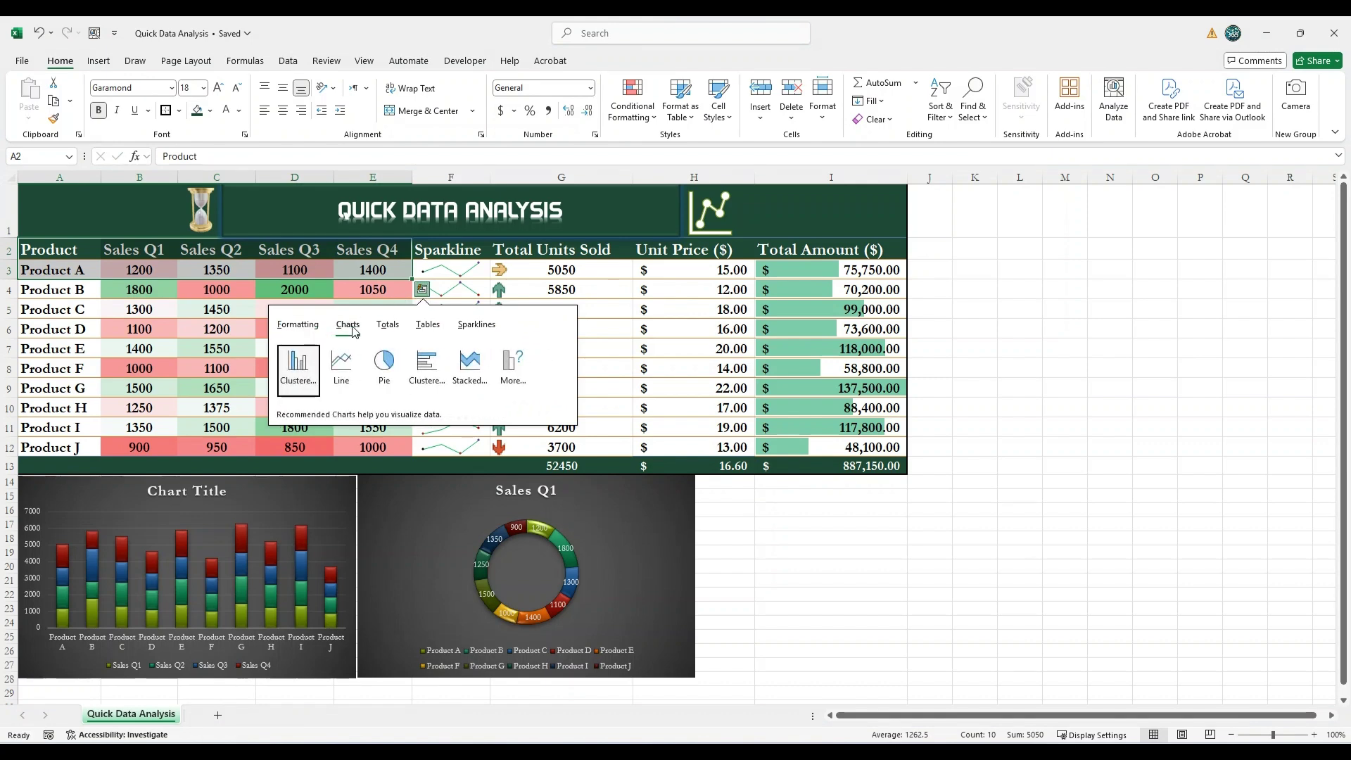
left_click(470, 366)
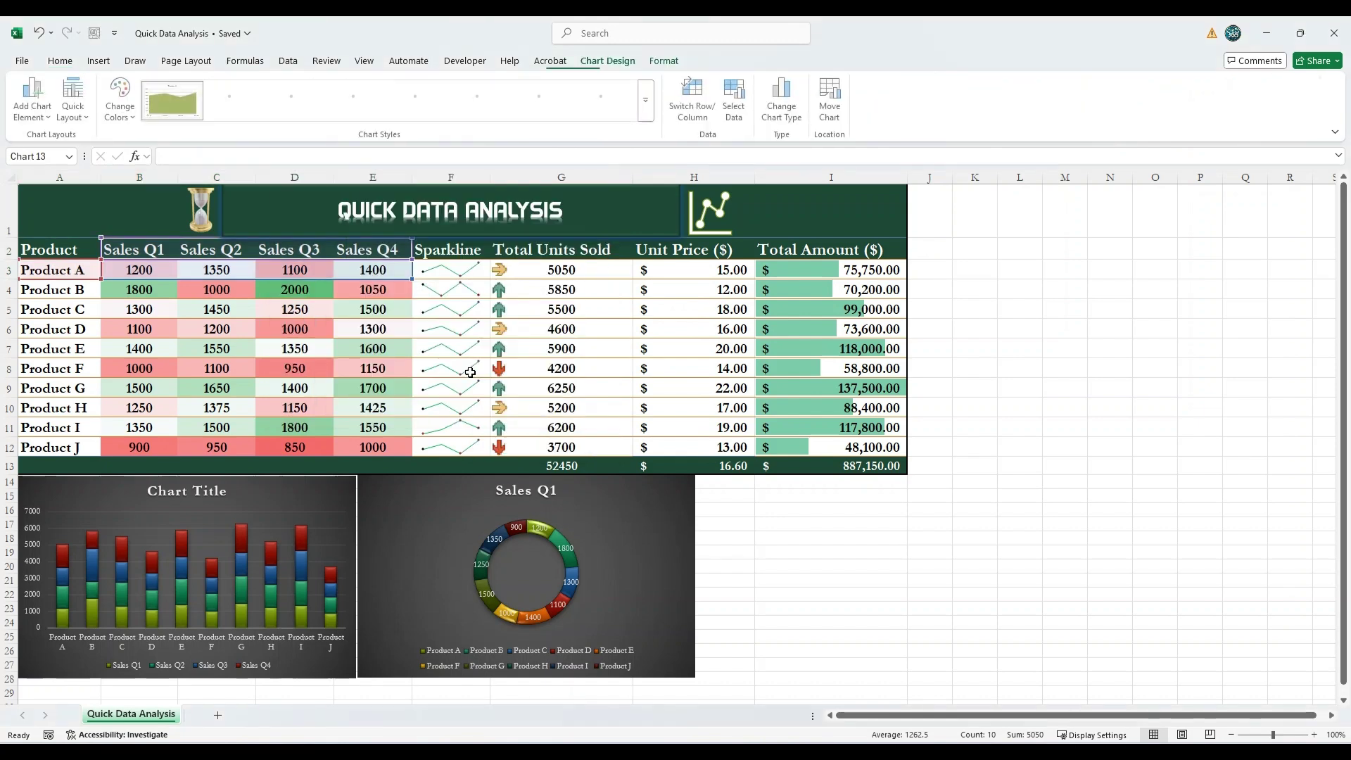
- Place the area chart beside the doughnut and give it a dark style
left_click_drag(760, 405, 950, 539)
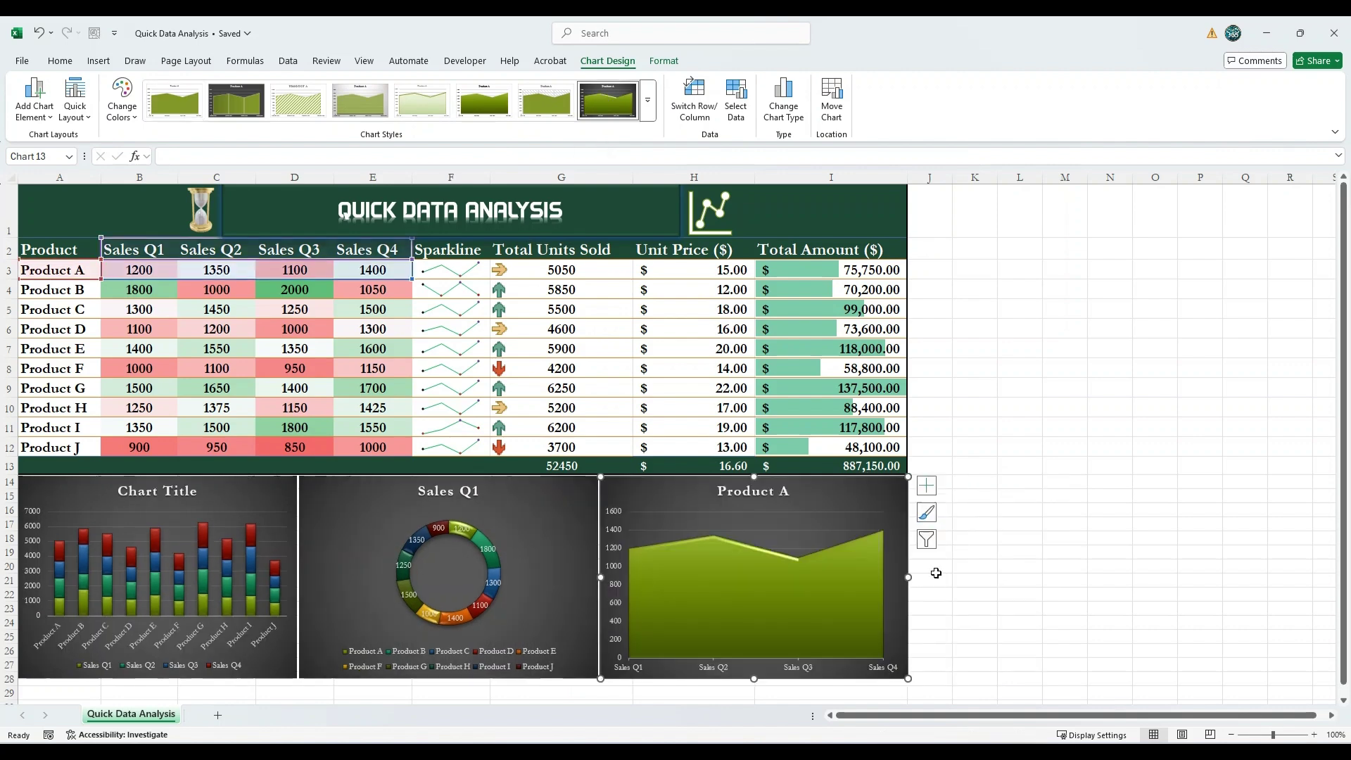
left_click(1016, 550)
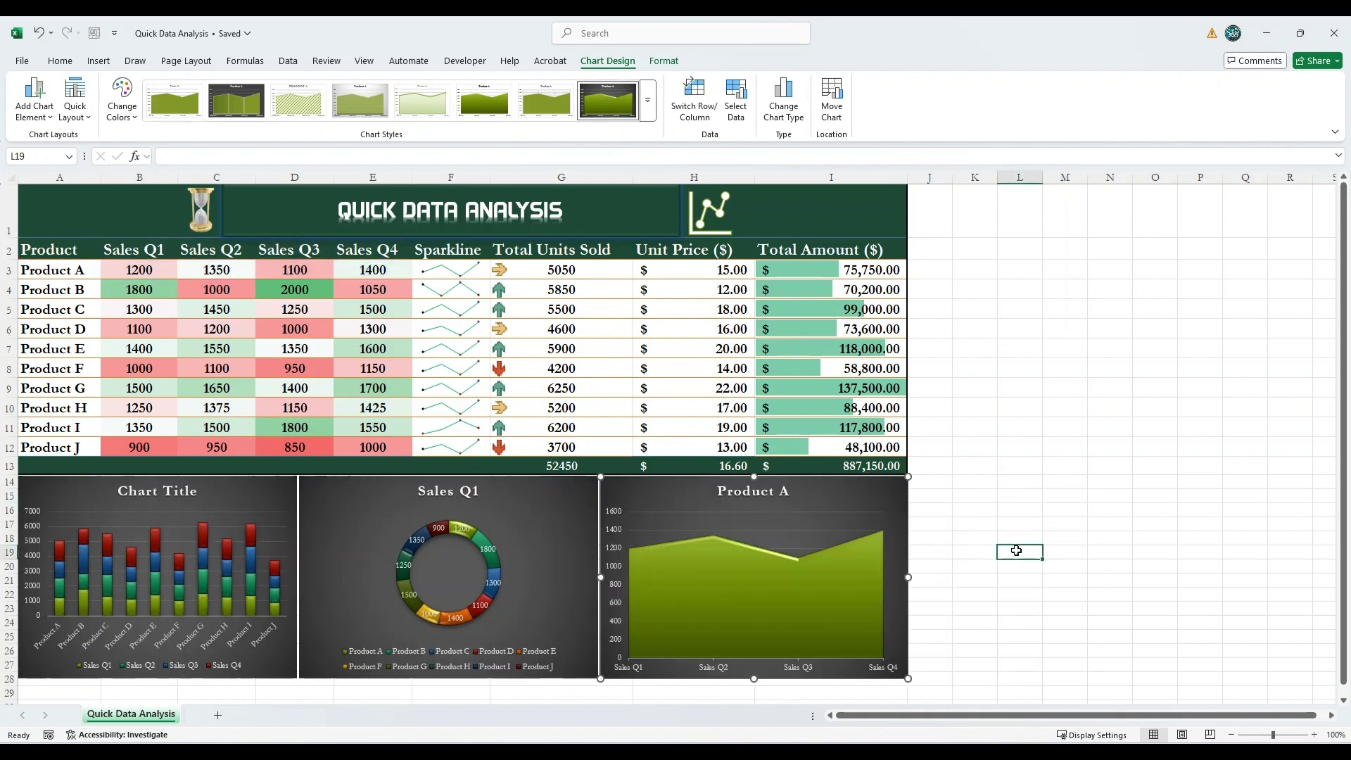
left_click(1109, 349)
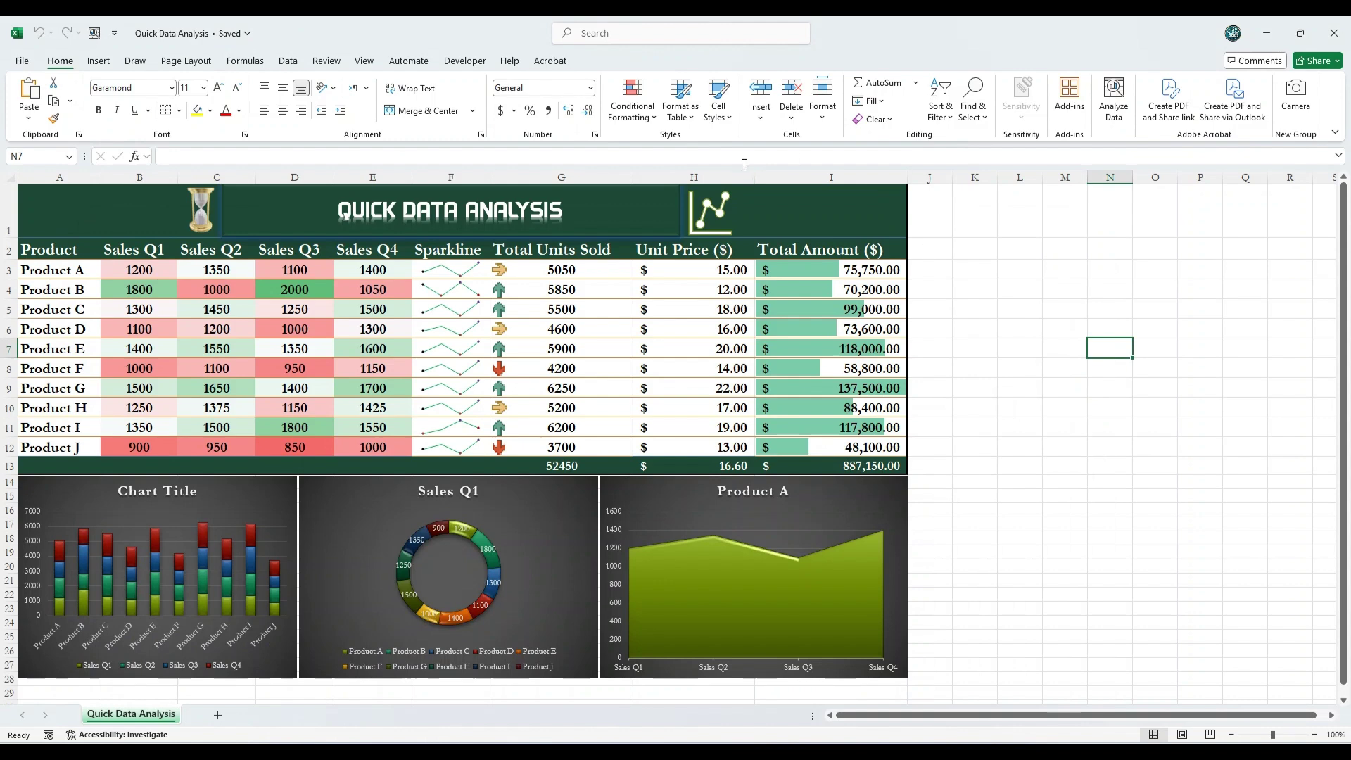
- AutoFit columns A through I so the table lines up with the charts below
left_click_drag(60, 250, 893, 693)
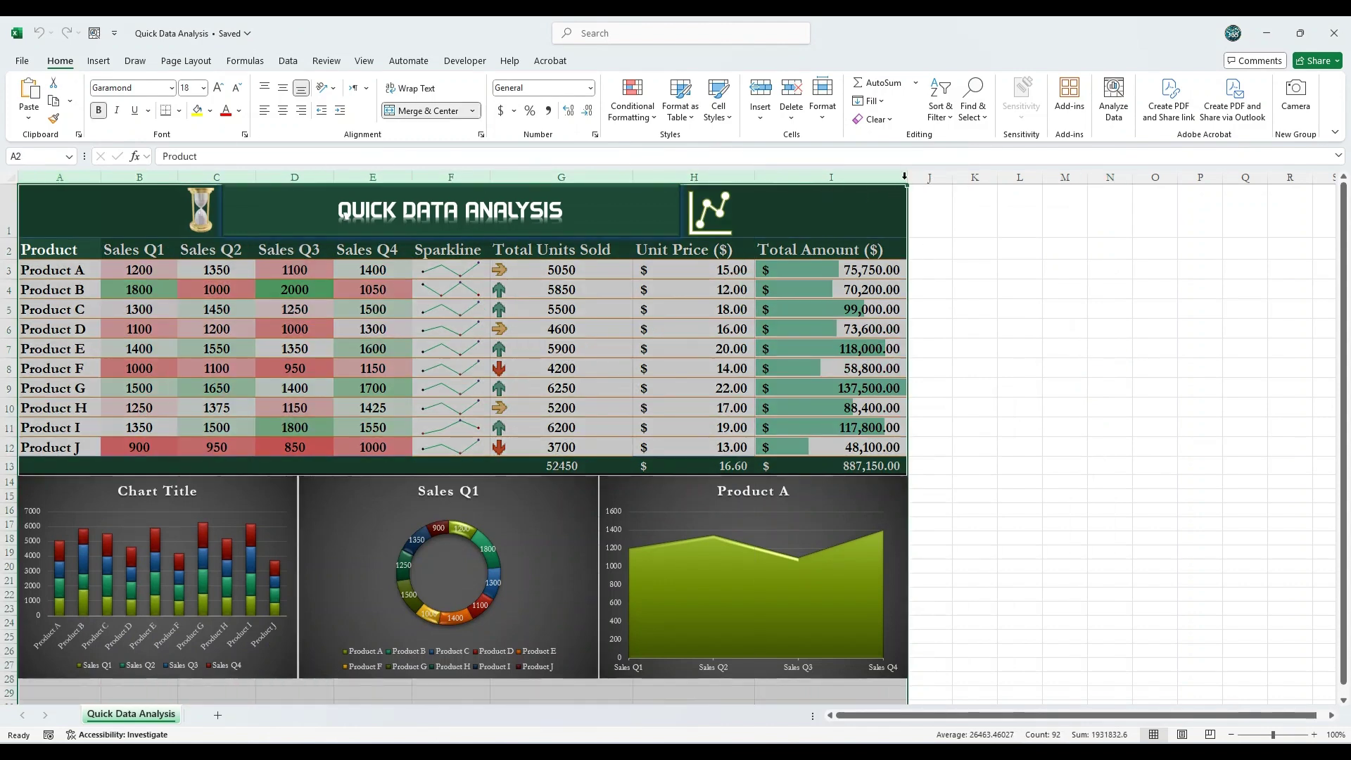
double_click(904, 178)
left_click(970, 391)
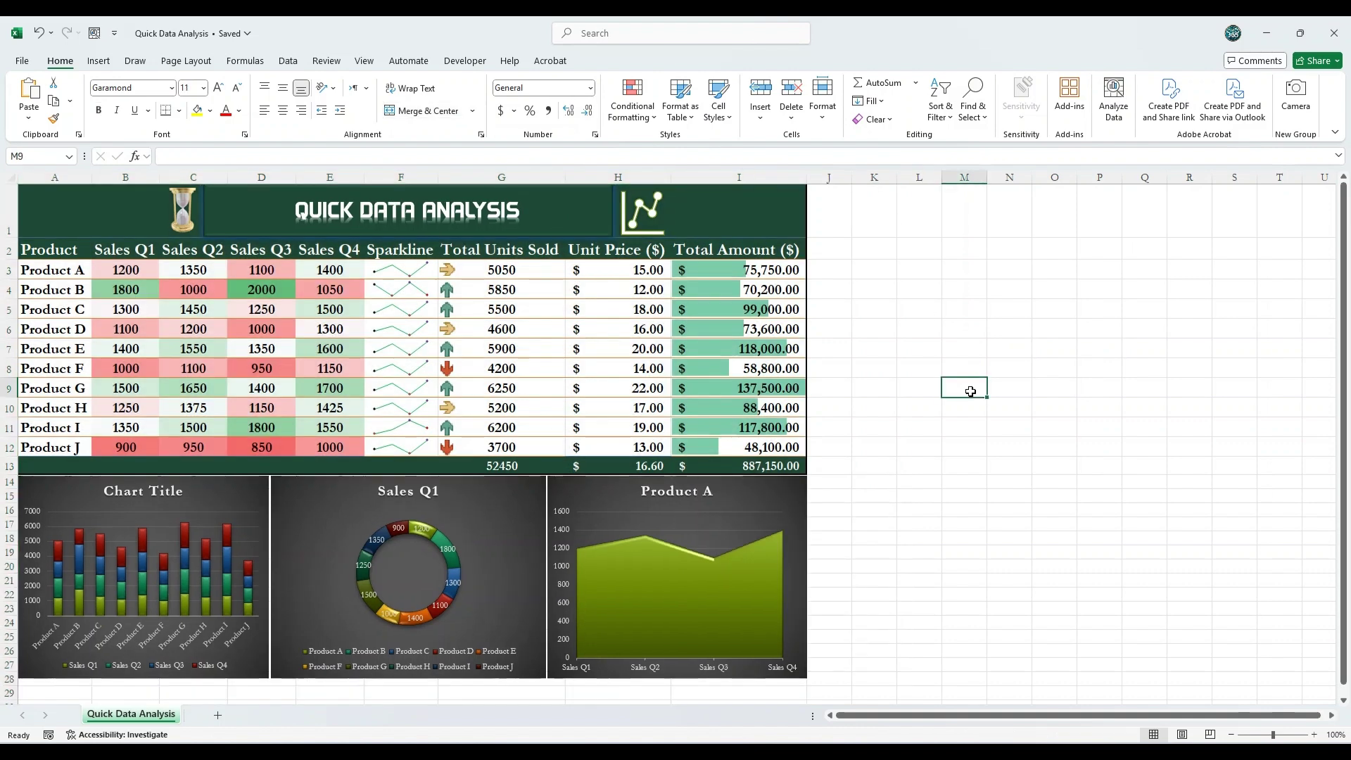
- Run Analyze Data on the table and scroll to the Sales Q2, Sales Q4, Unit Price by Product card
left_click(1117, 106)
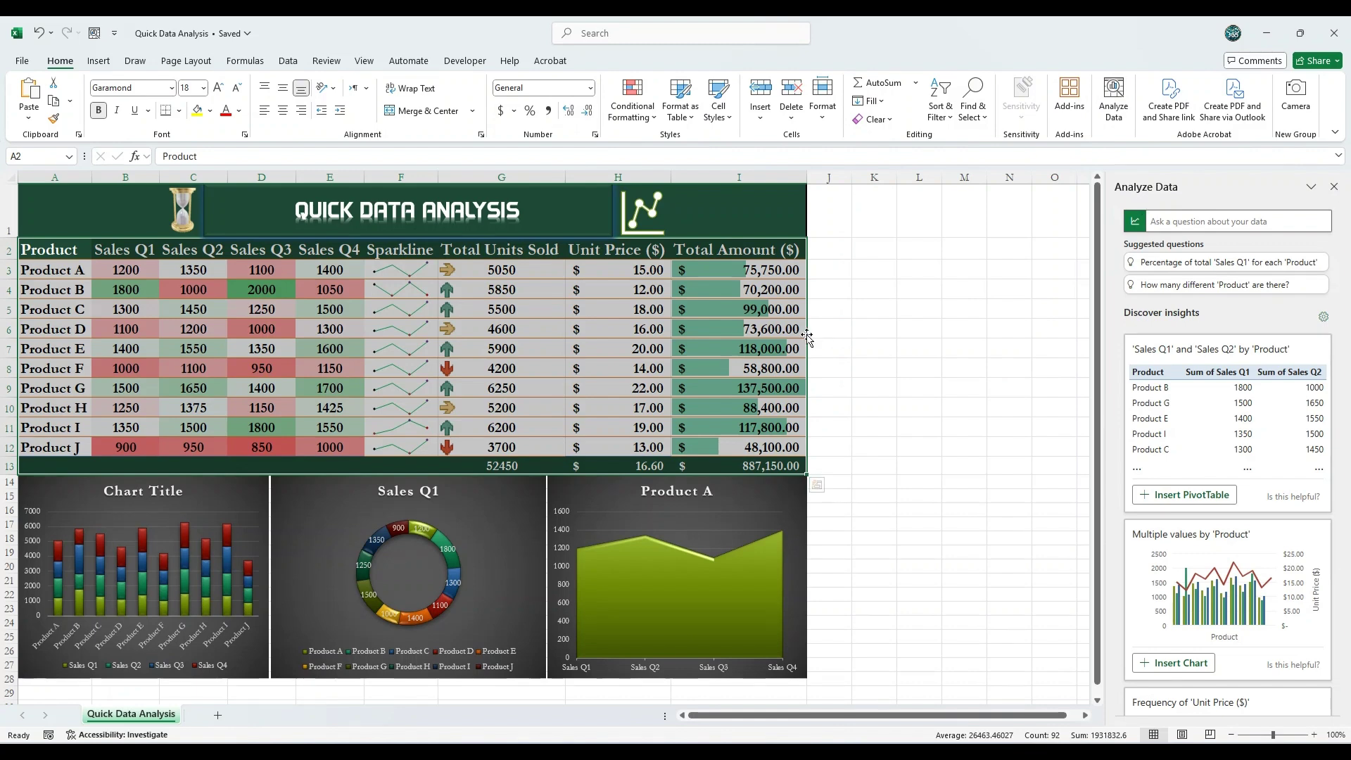
scroll(1176, 394, "down", 3)
scroll(1184, 442, "down", 2)
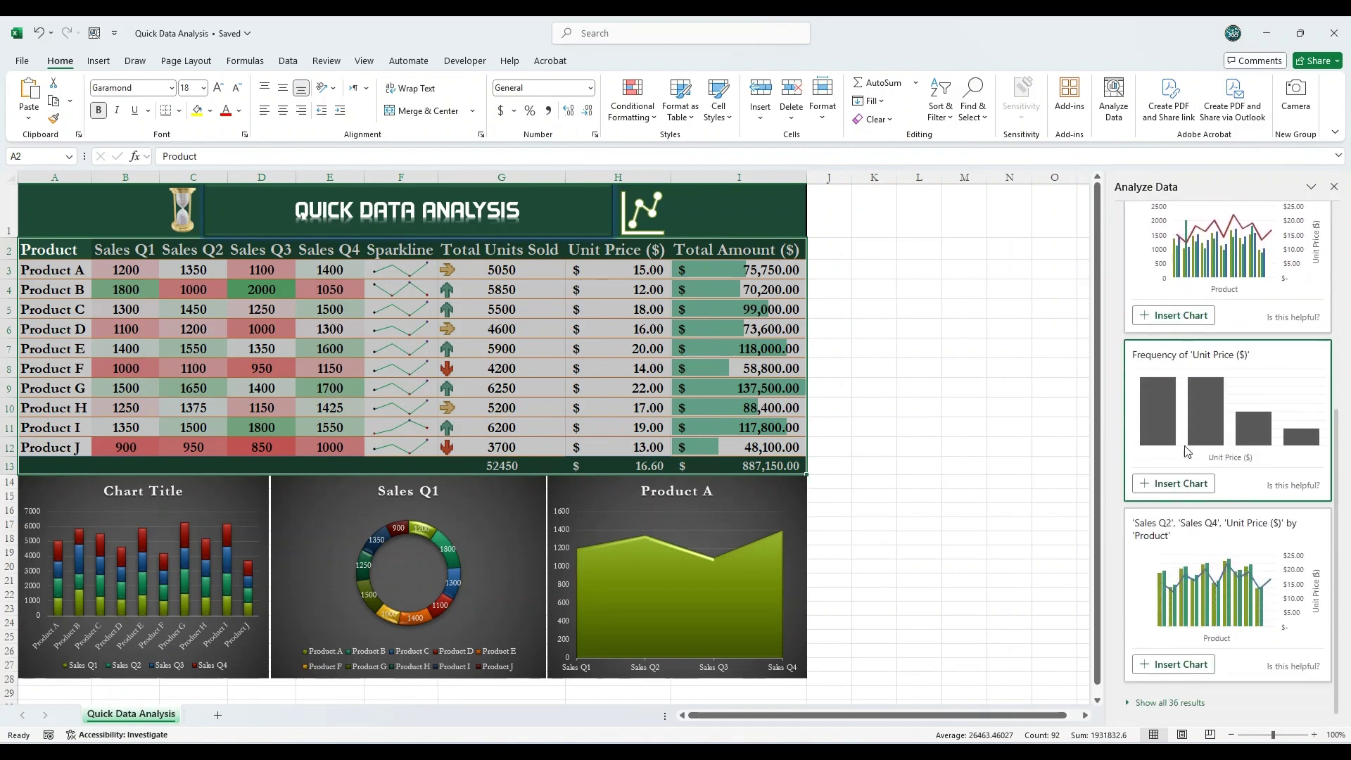
scroll(1173, 528, "down", 2)
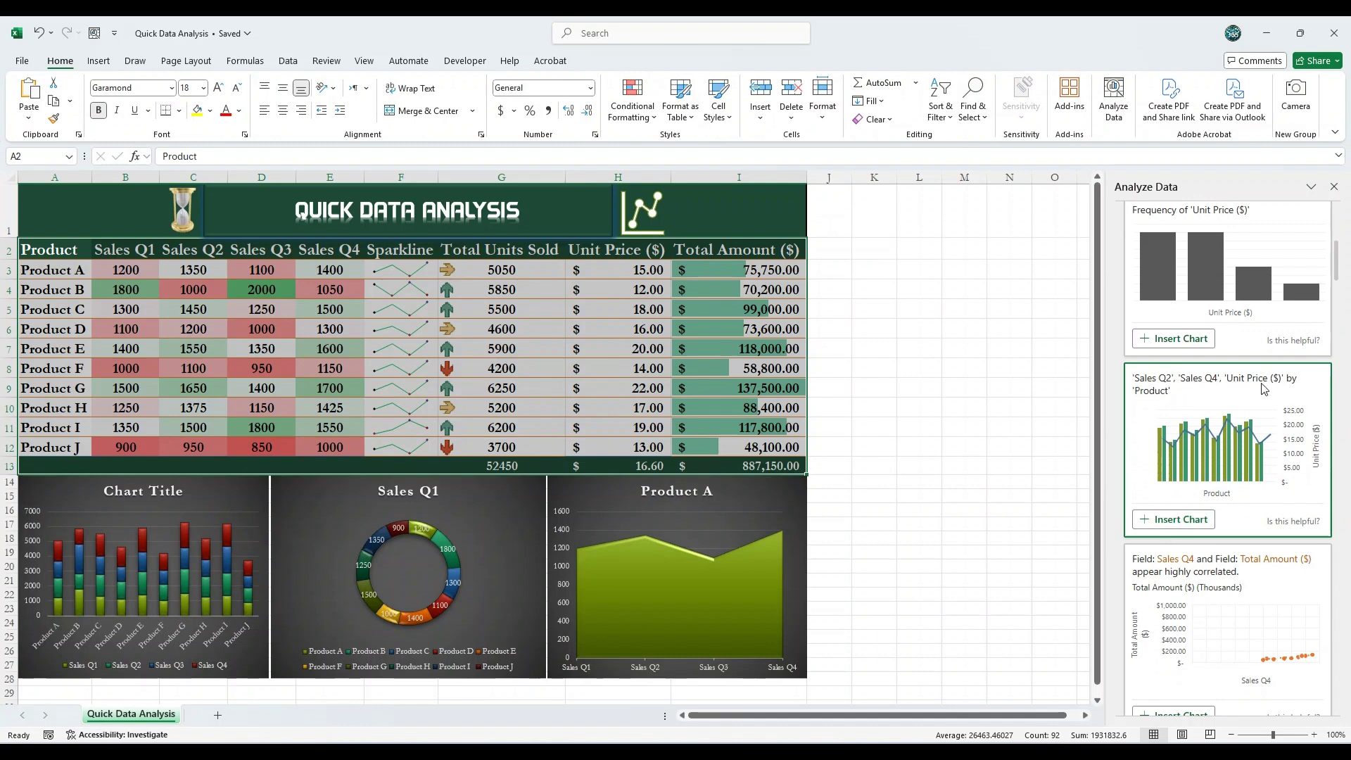
- Insert the Sales Q2, Sales Q4 and Unit Price combo chart right of the table, darkened and taller
left_click(1170, 521)
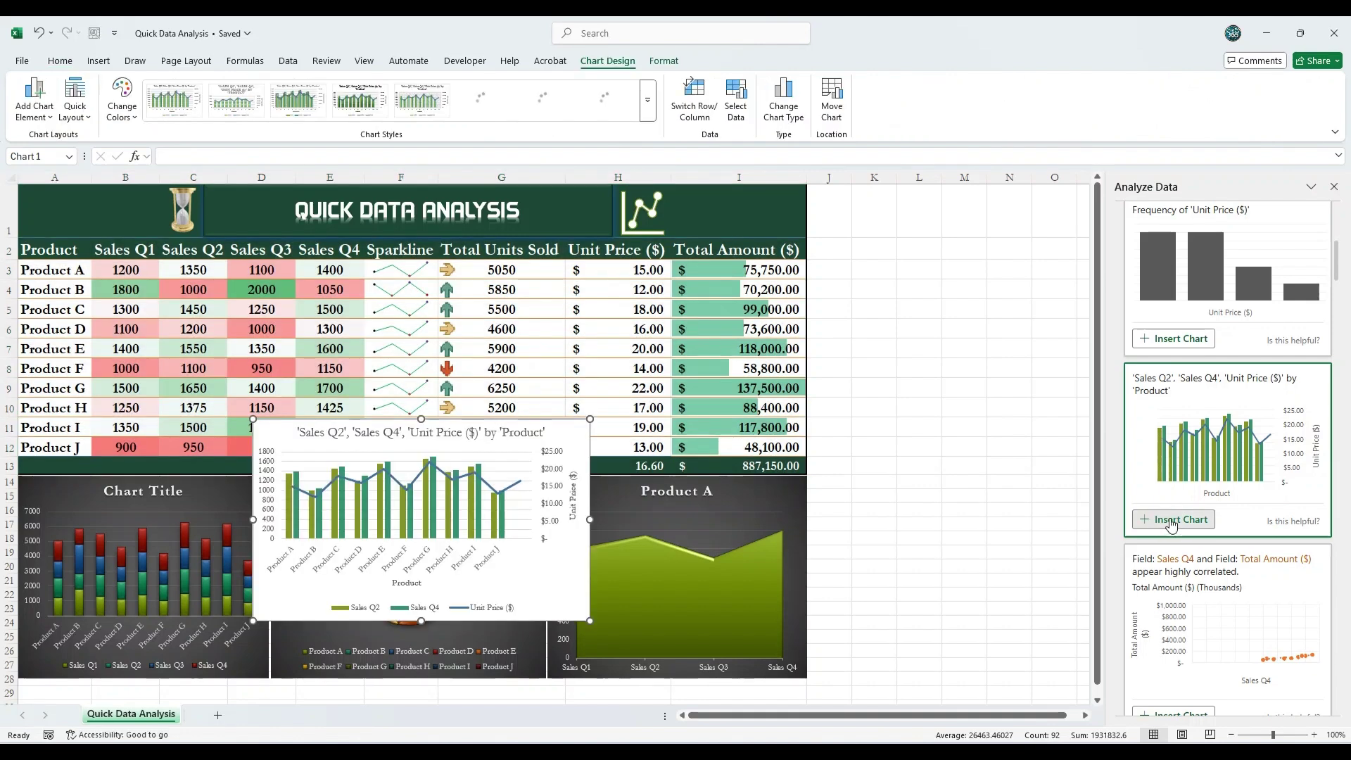
left_click_drag(583, 497, 1077, 286)
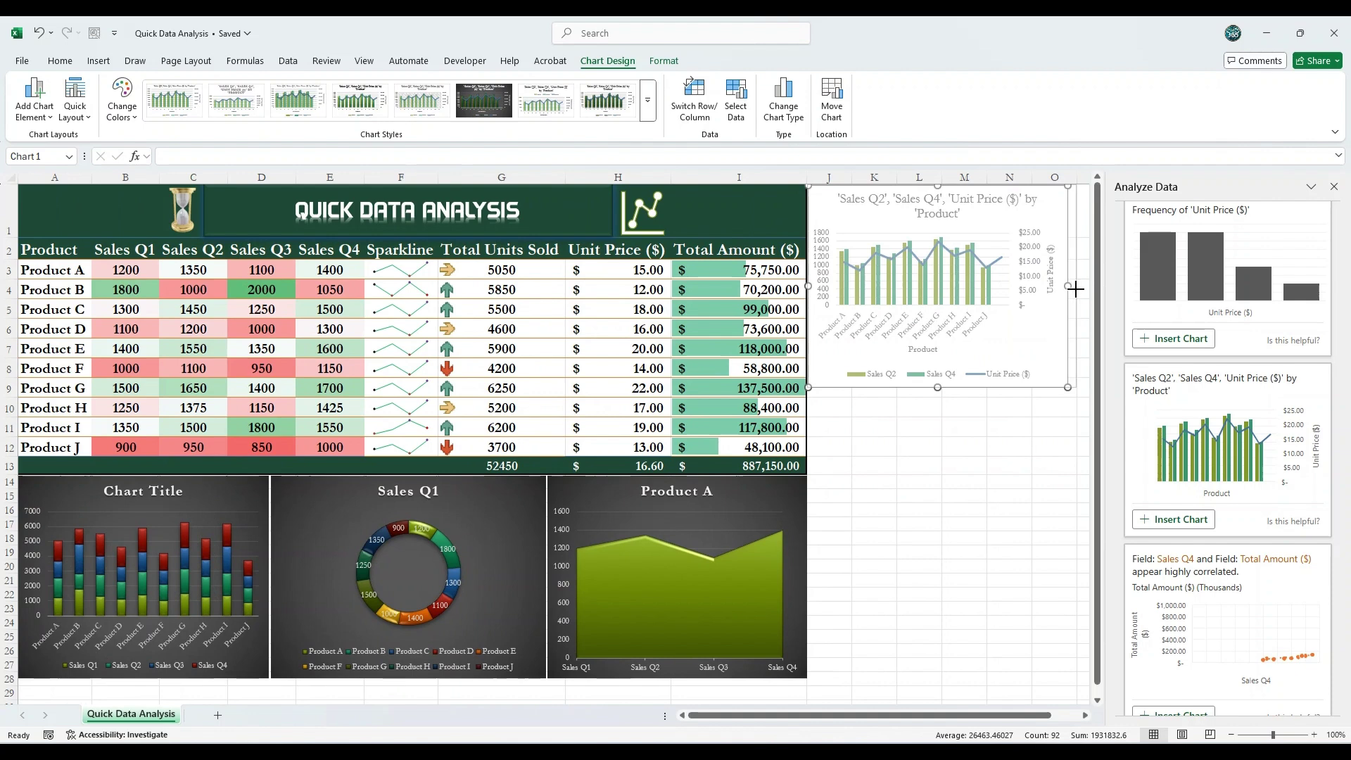
left_click(496, 107)
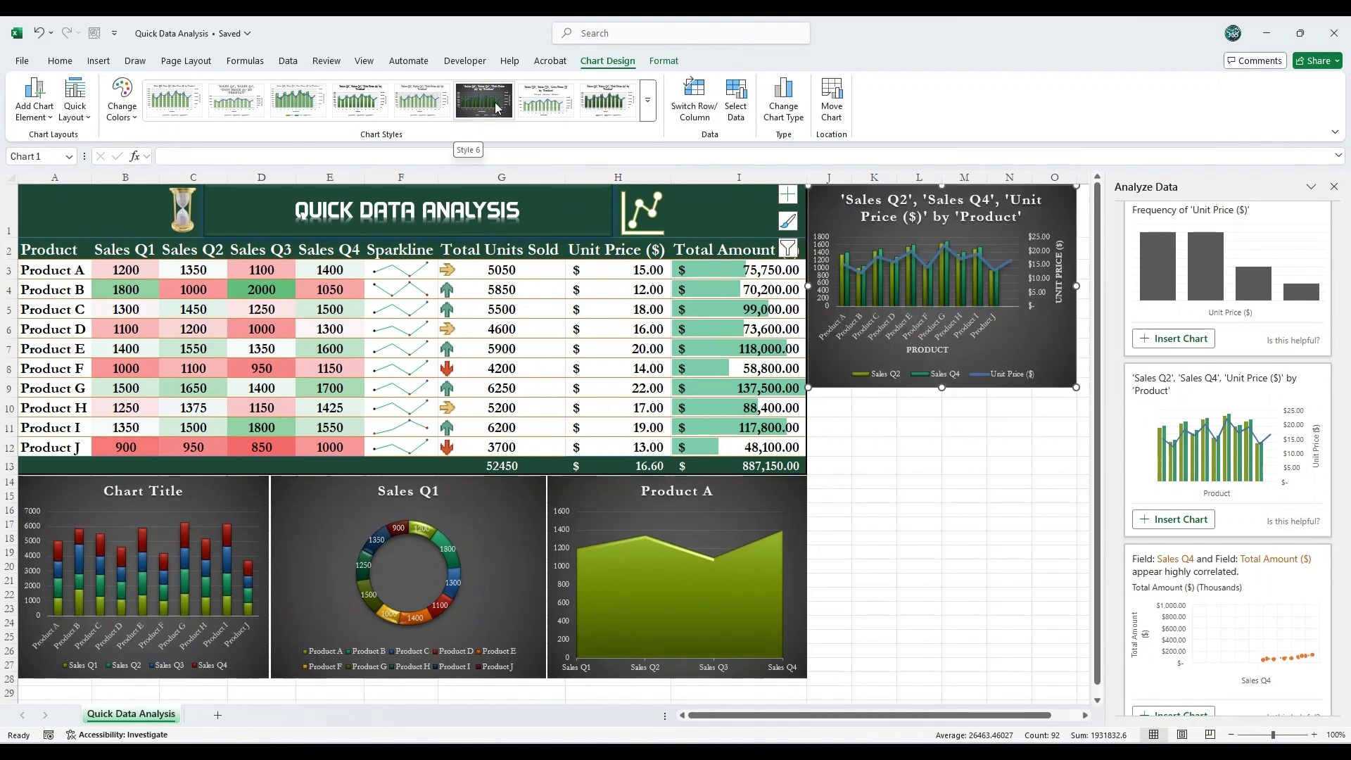
left_click_drag(941, 386, 946, 473)
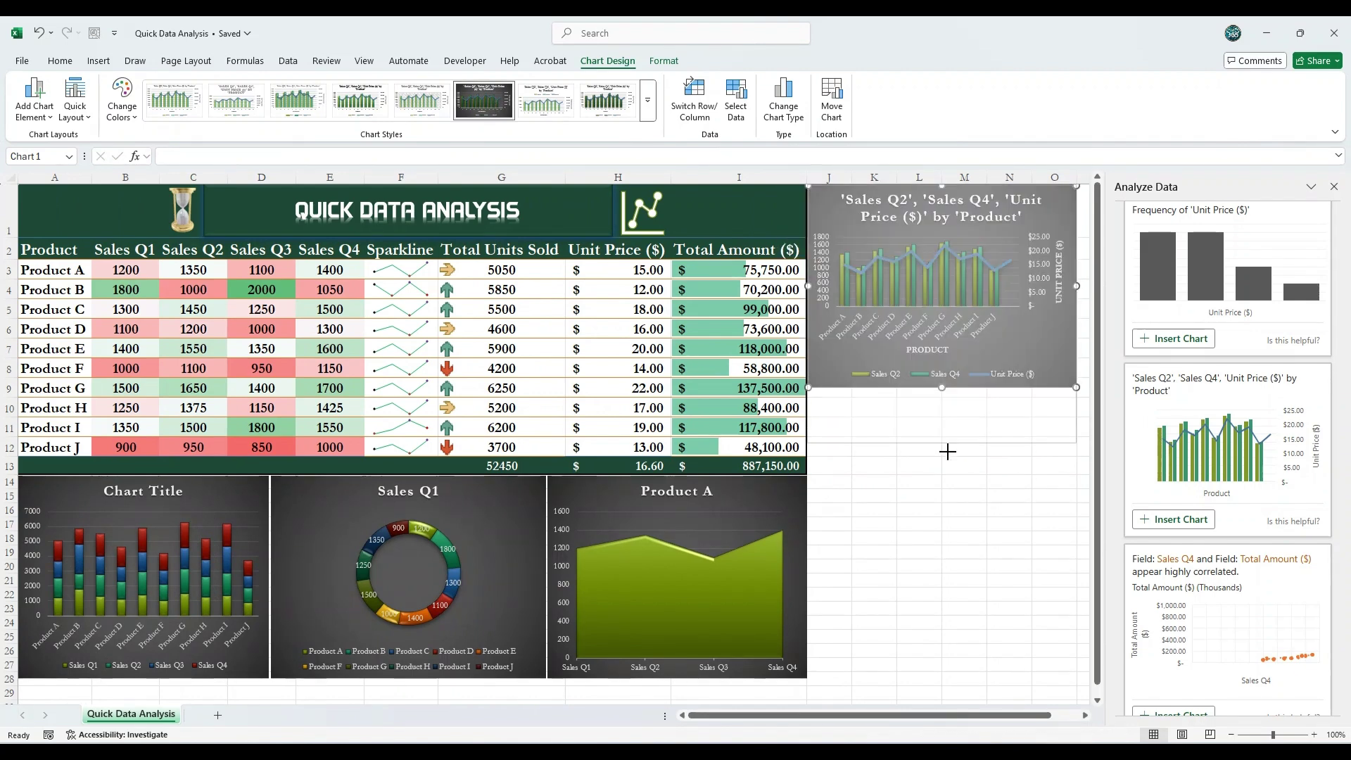
left_click(874, 509)
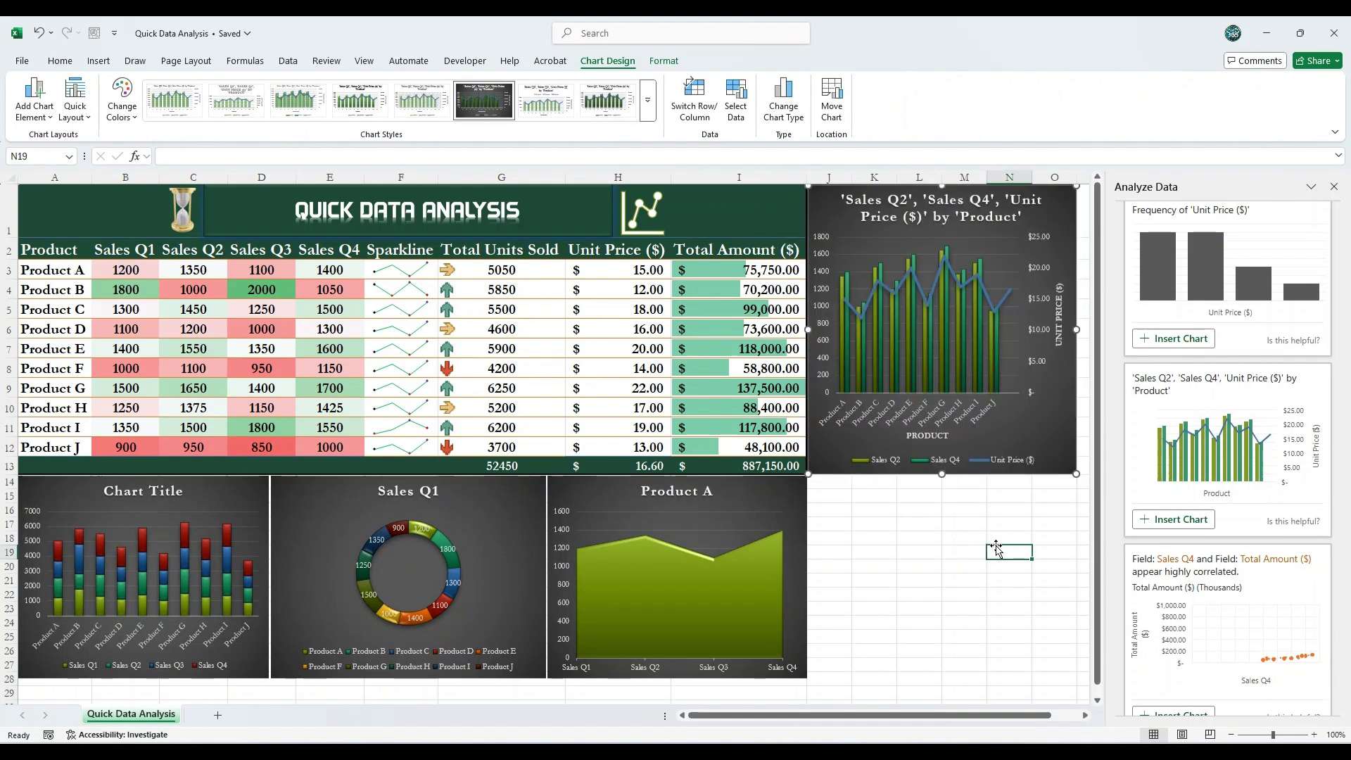
left_click(1167, 220)
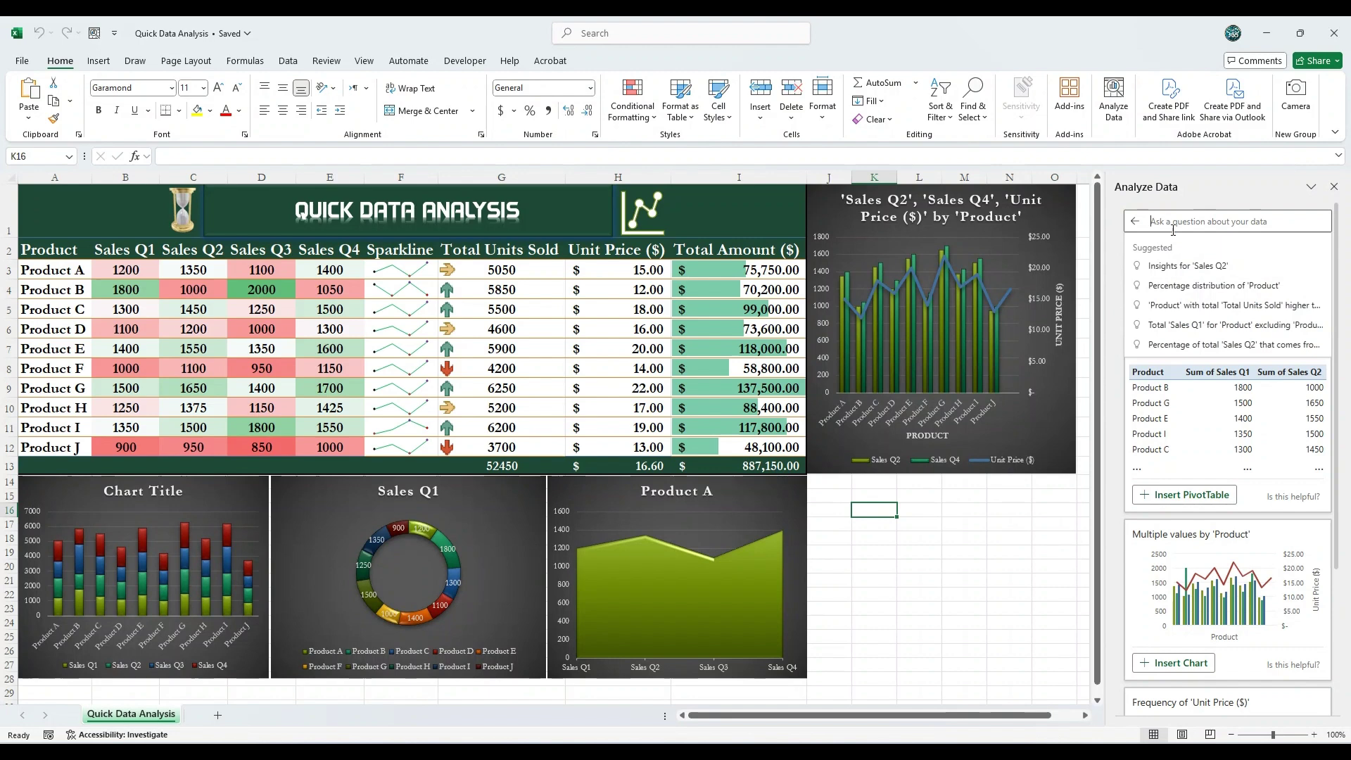
- Insert the Sales Q2 versus Sales Q3 scatter chart from the Sales Q2 insights
left_click(1188, 267)
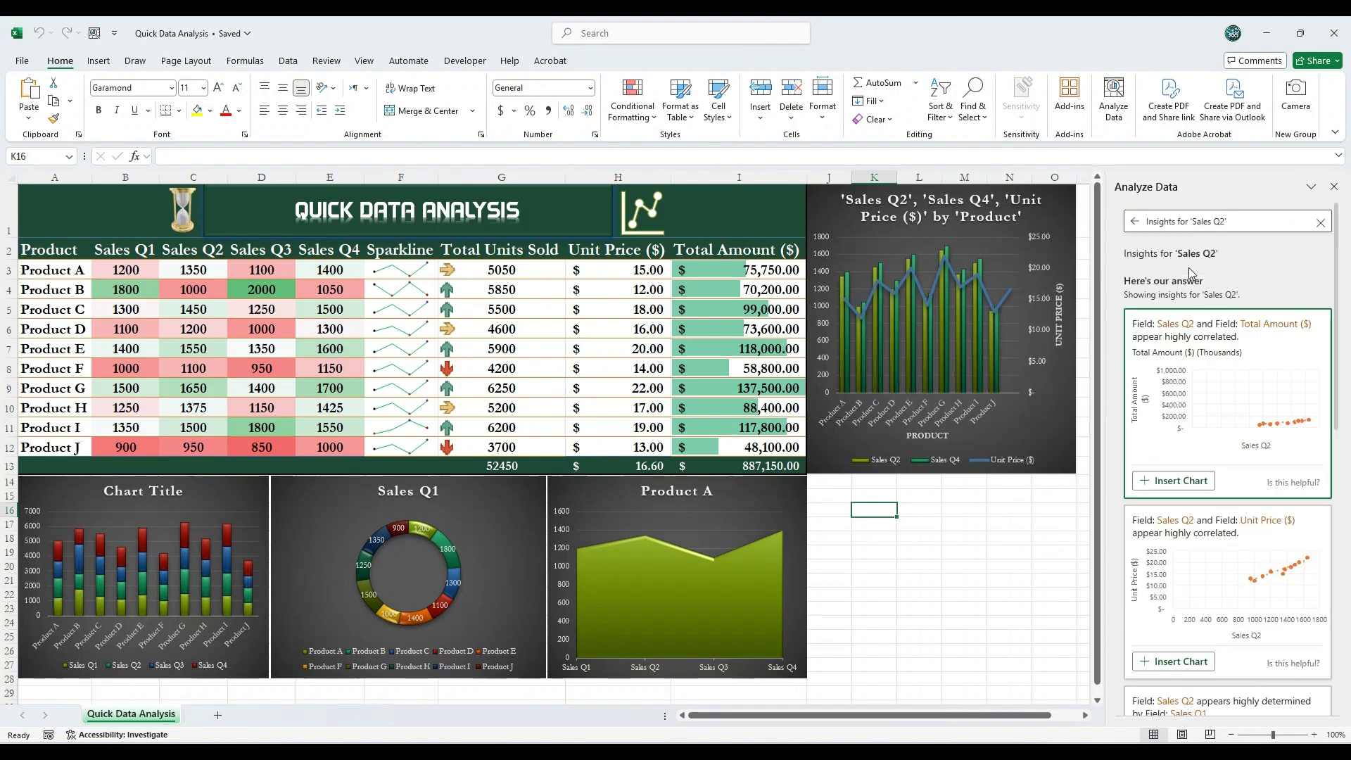
scroll(1203, 461, "down", 10)
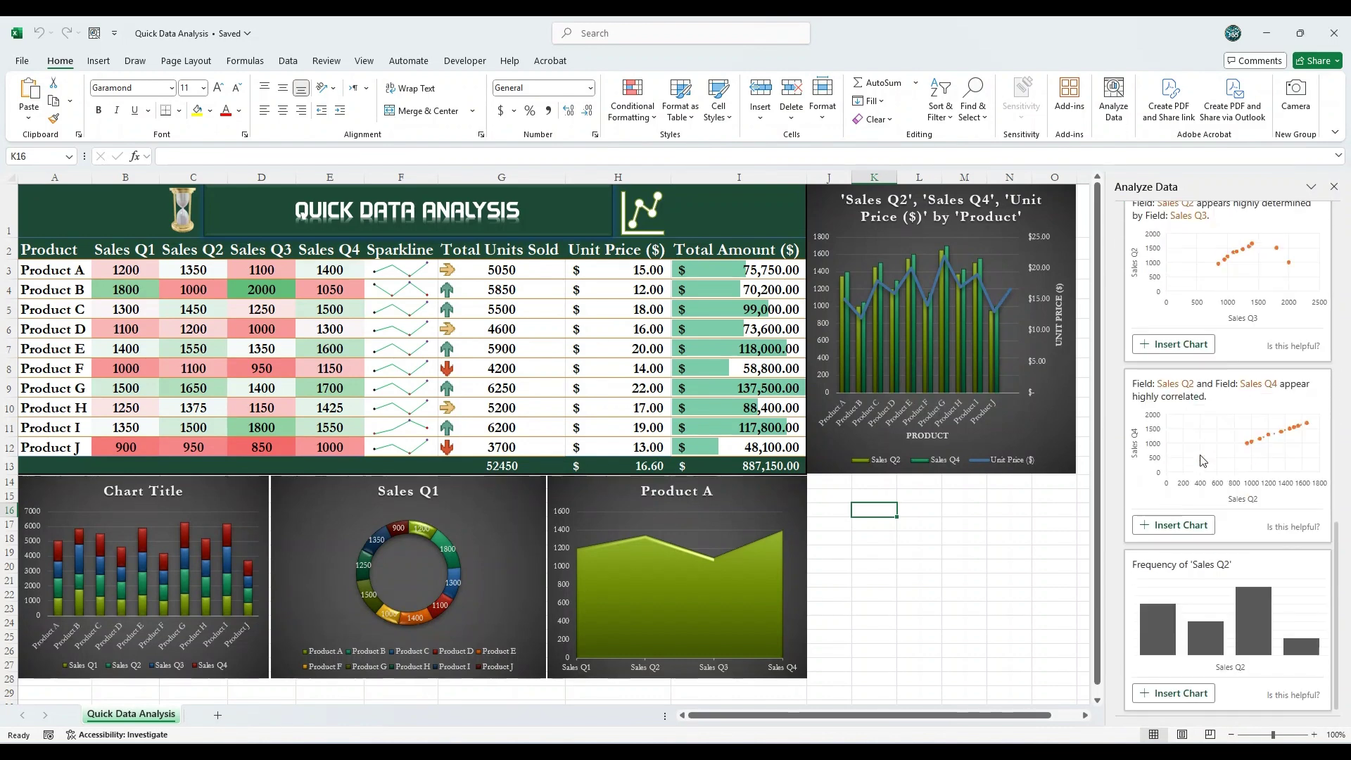
scroll(1196, 485, "up", 5)
left_click(1181, 517)
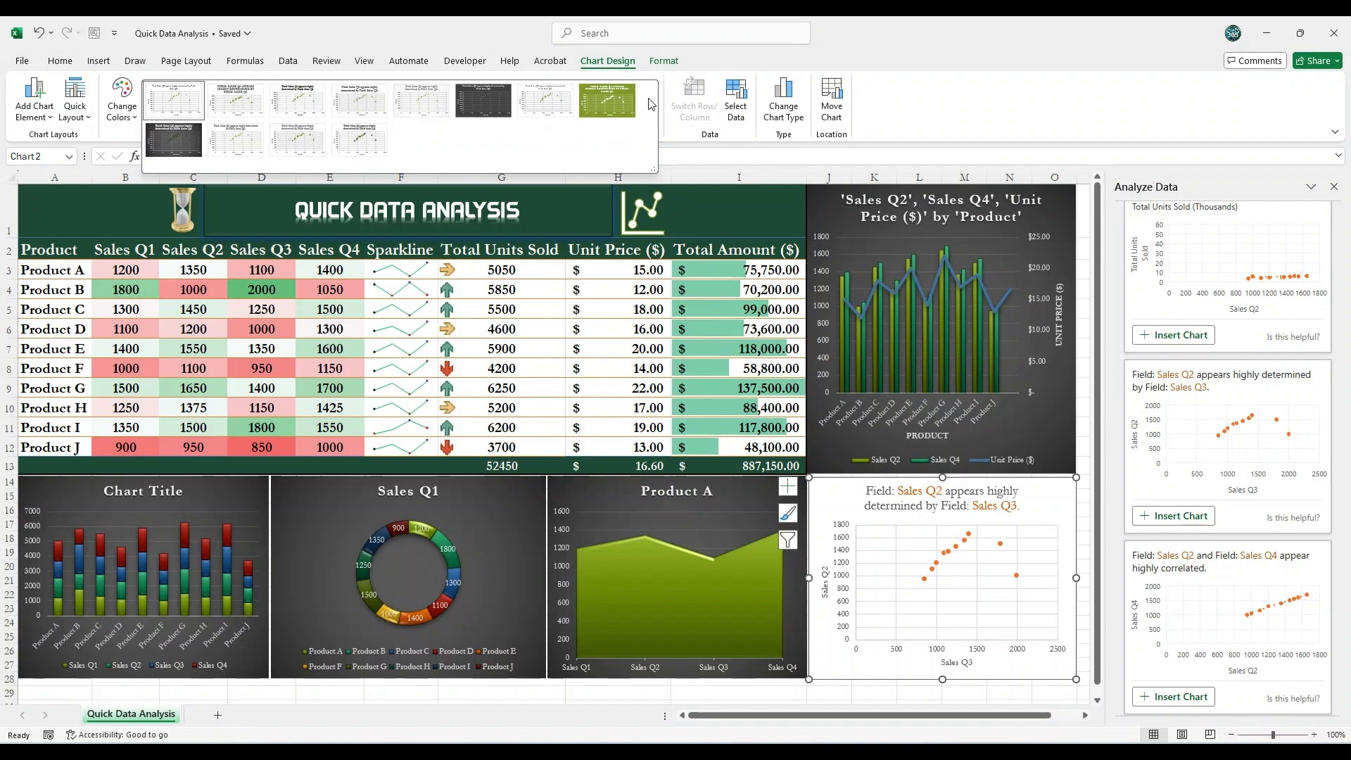
left_click(161, 134)
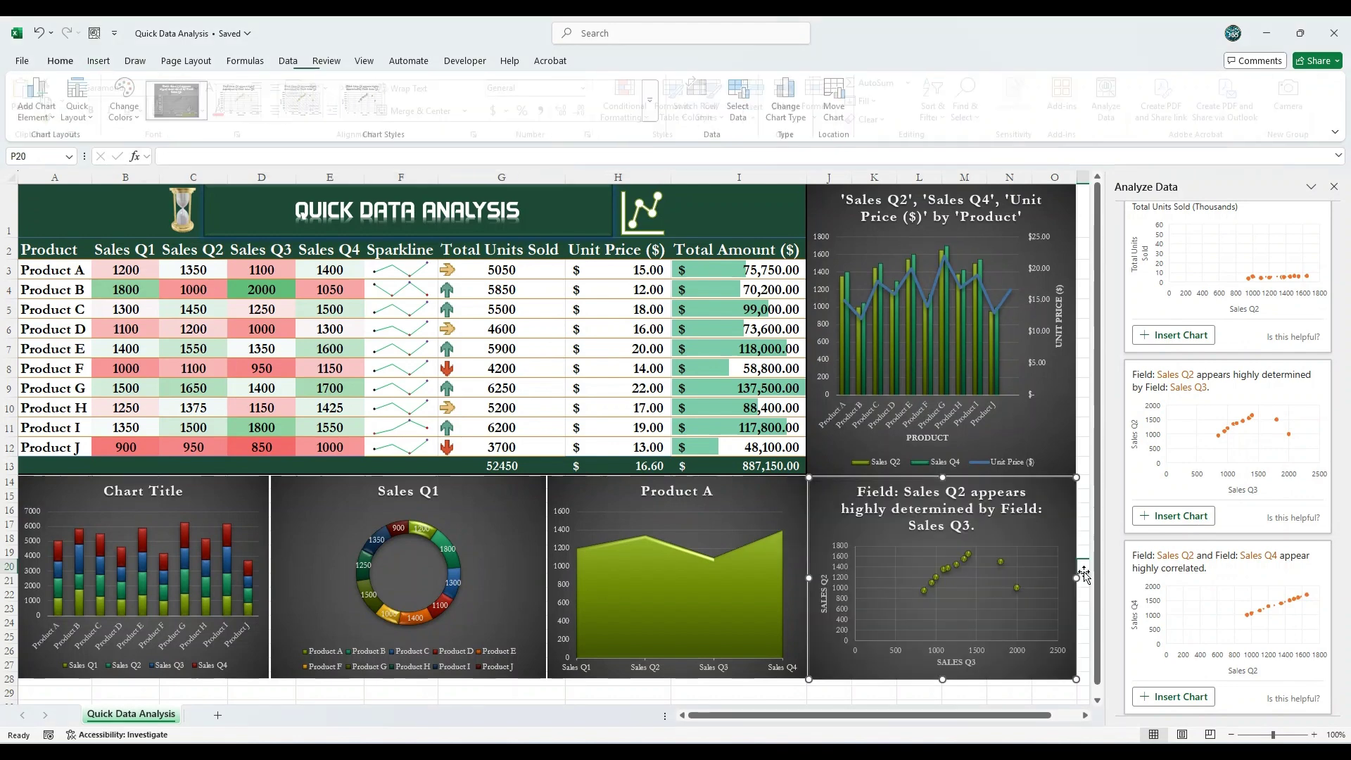
left_click(1082, 566)
- Return the Analyze Data pane to the full list of insights
scroll(1201, 539, "up", 1)
left_click(1202, 539)
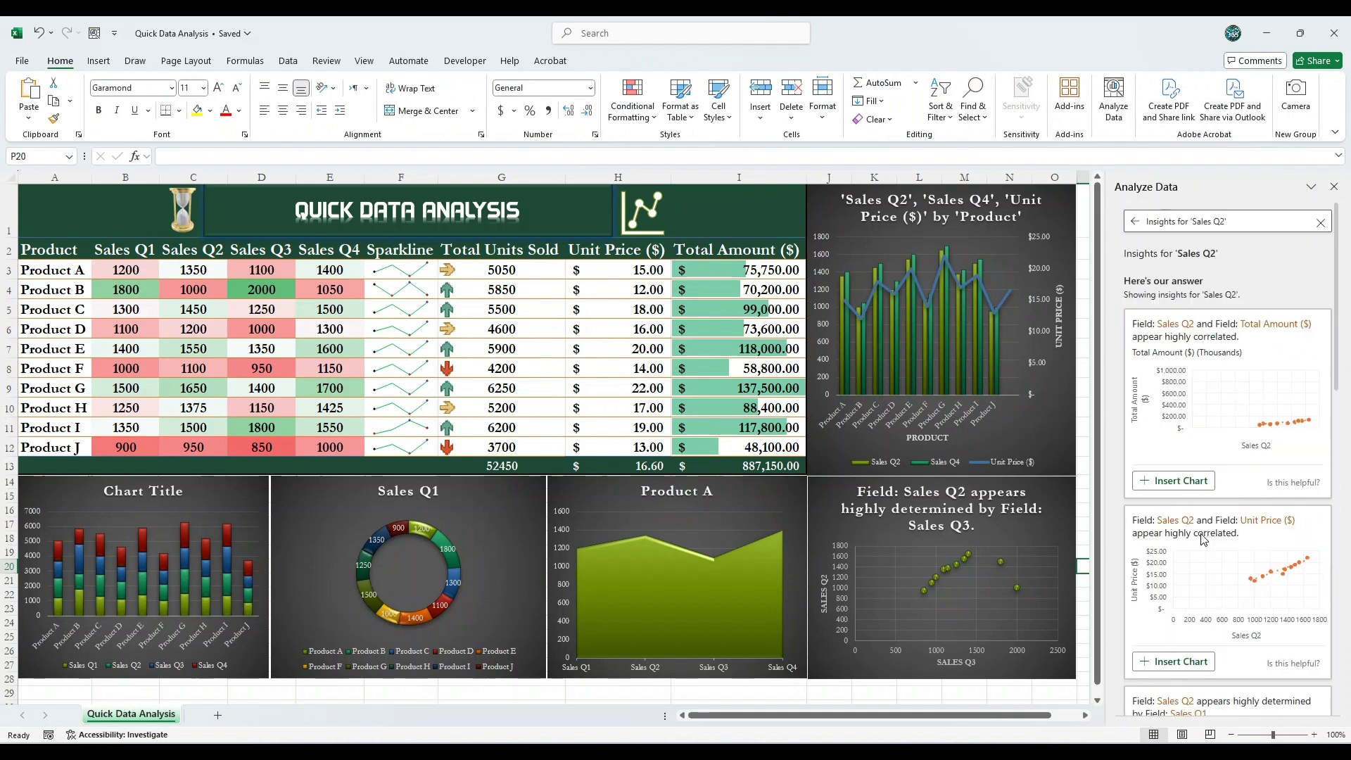
left_click(1133, 223)
scroll(1220, 550, "down", 10)
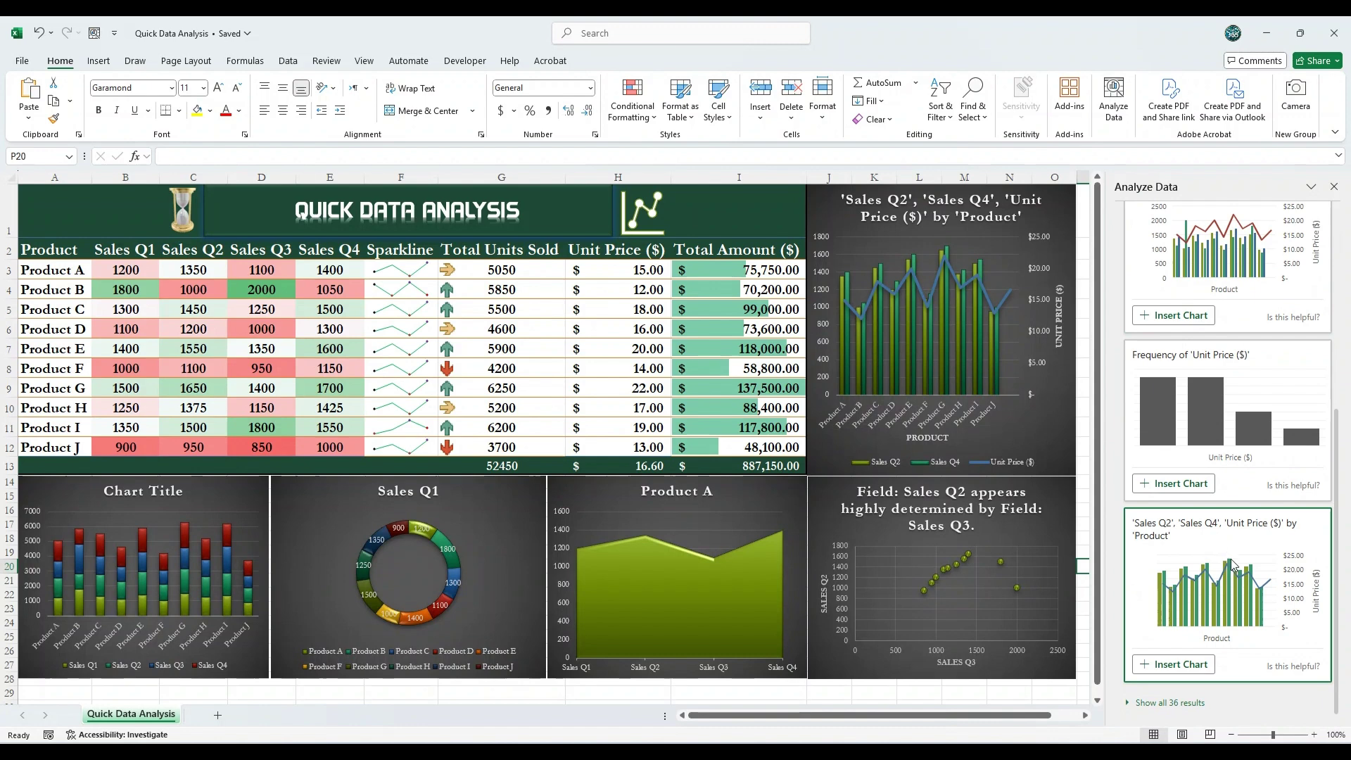
- Change Product A's Sales Q1 in B3 to 2500
left_click(125, 269)
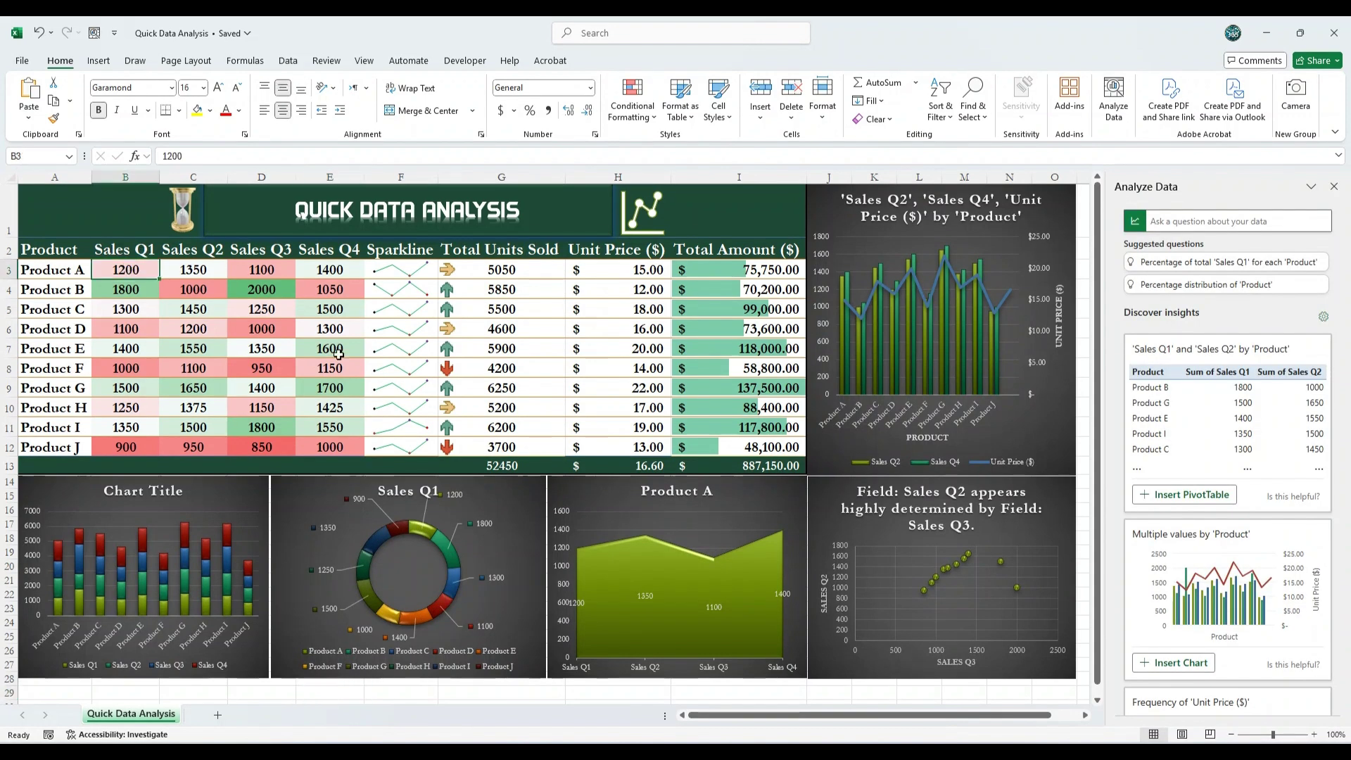
type("2500")
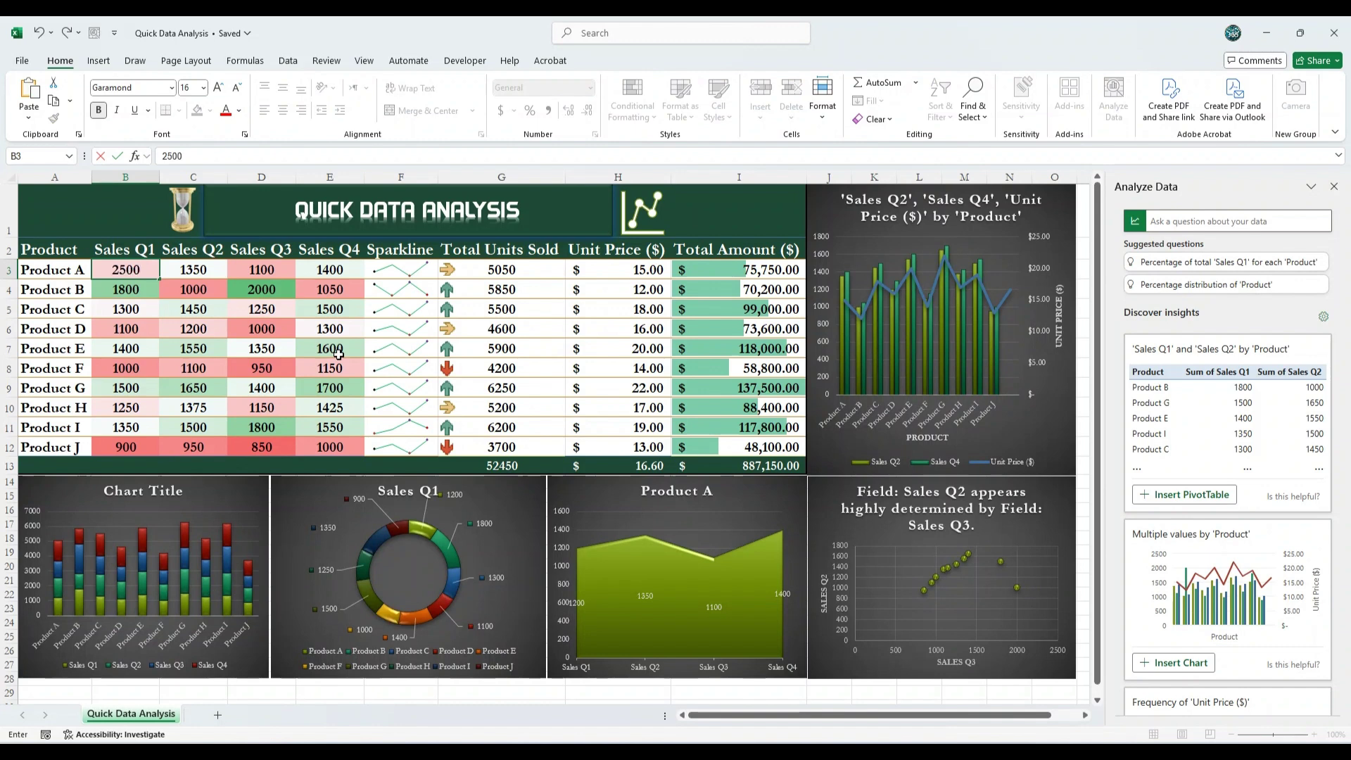
key("Return")
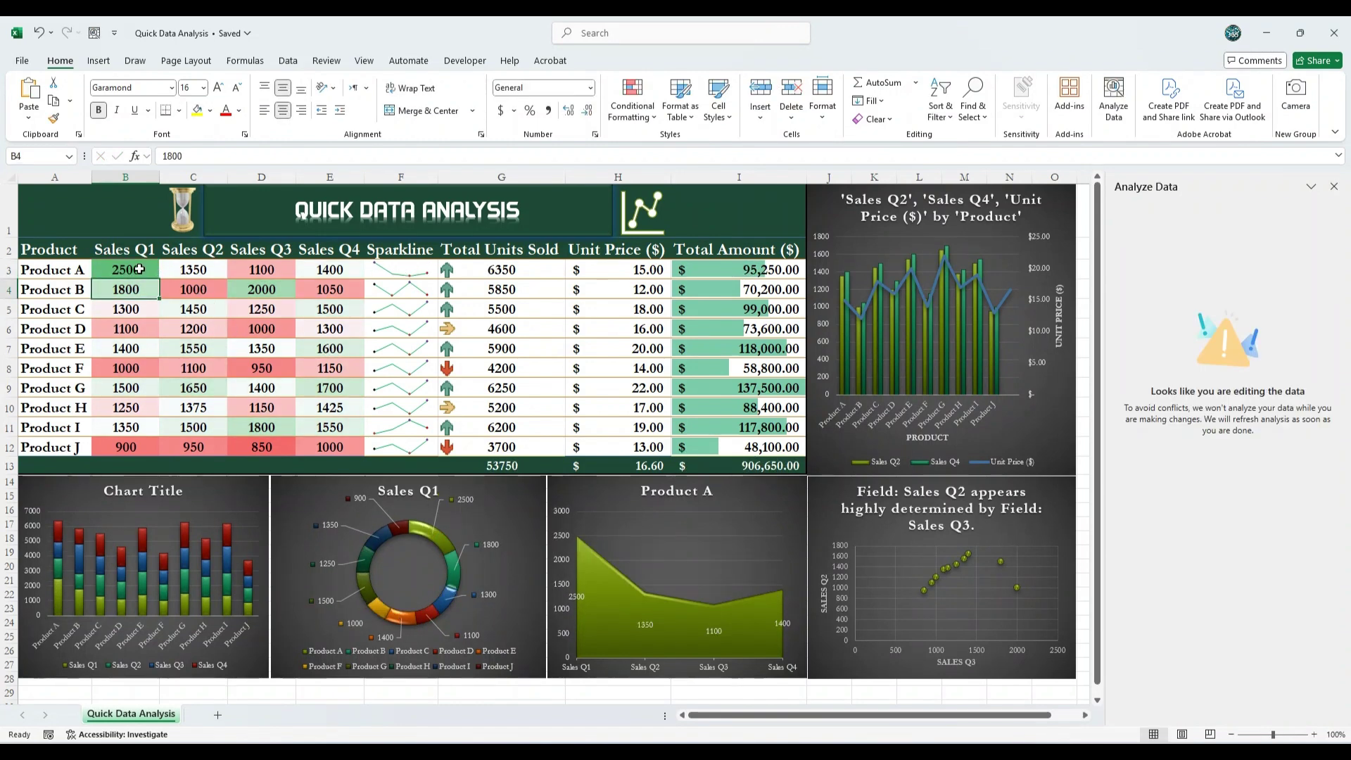
- Check B3, Product A's sparkline, and the G3 and I3 total formulas after the change
left_click(146, 268)
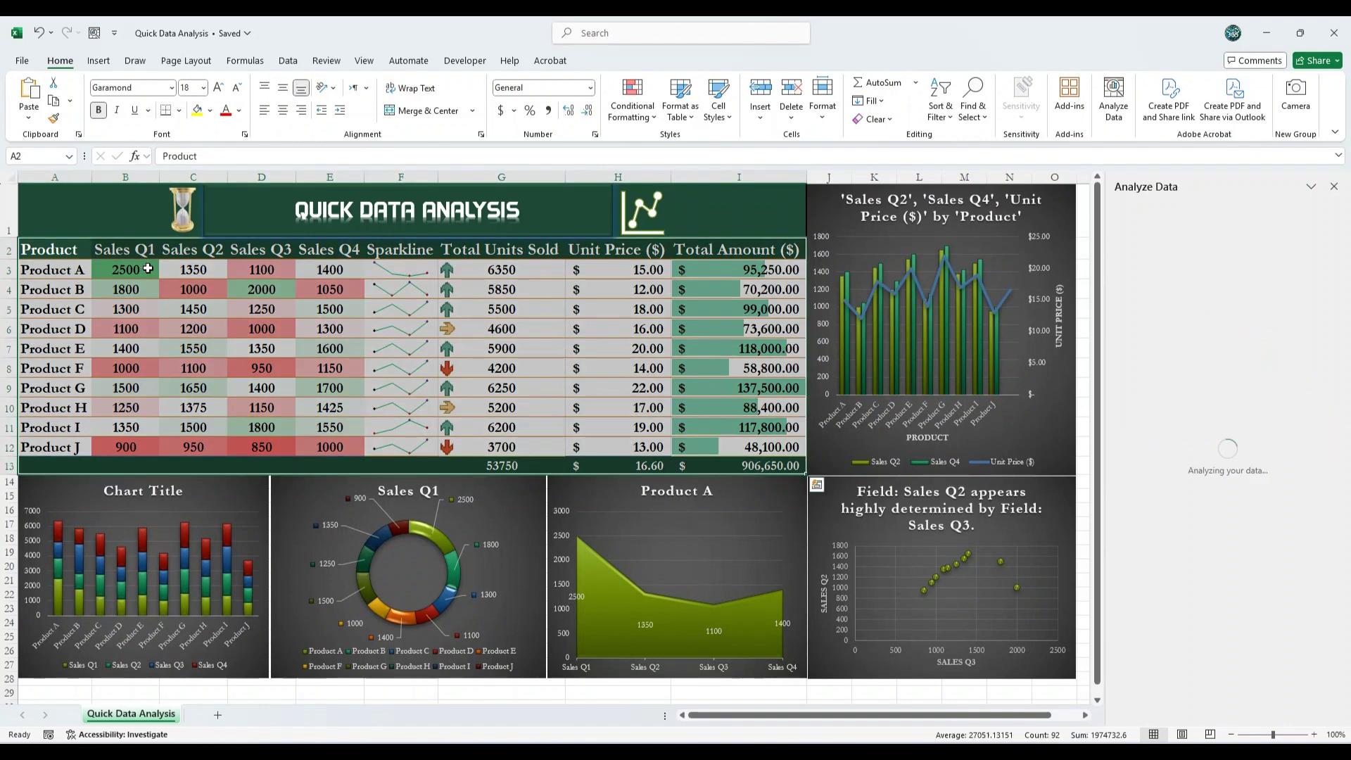
left_click(371, 268)
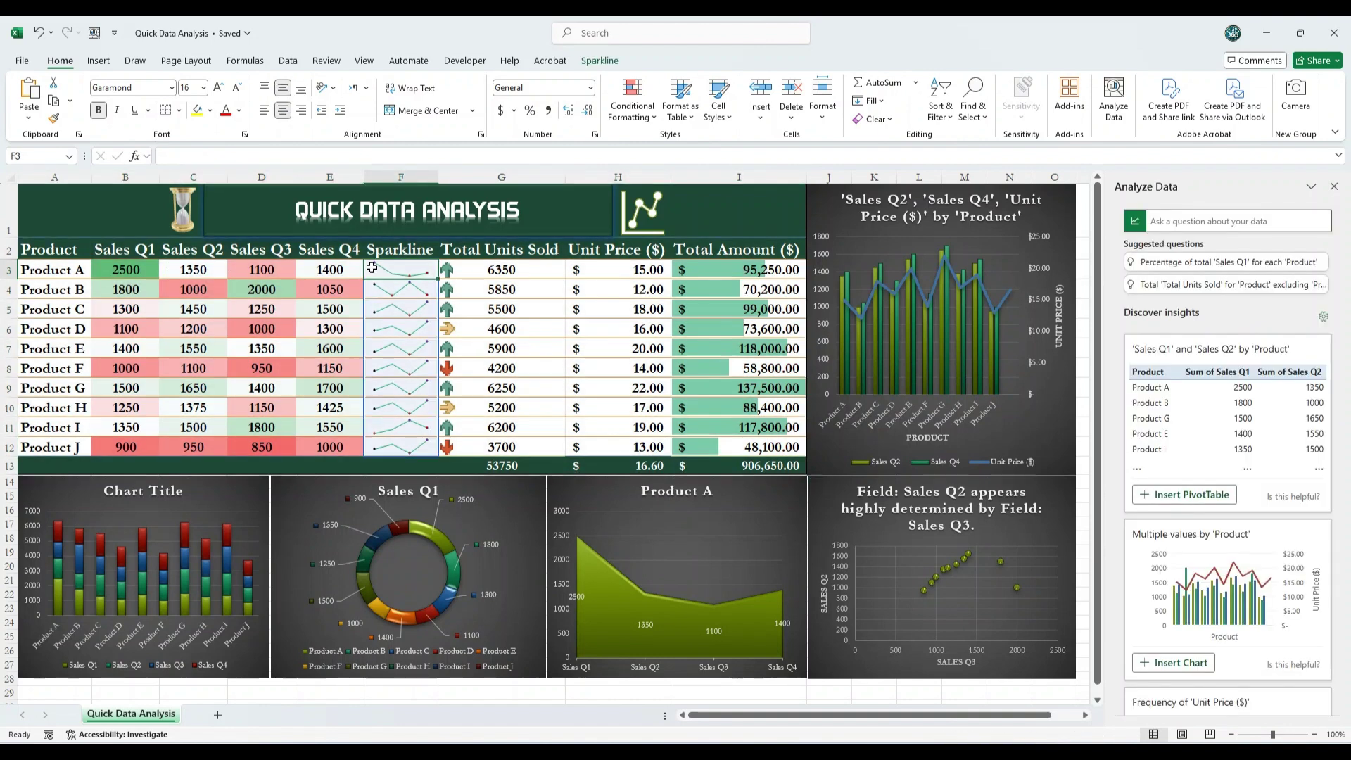
key("Right")
left_click(697, 268)
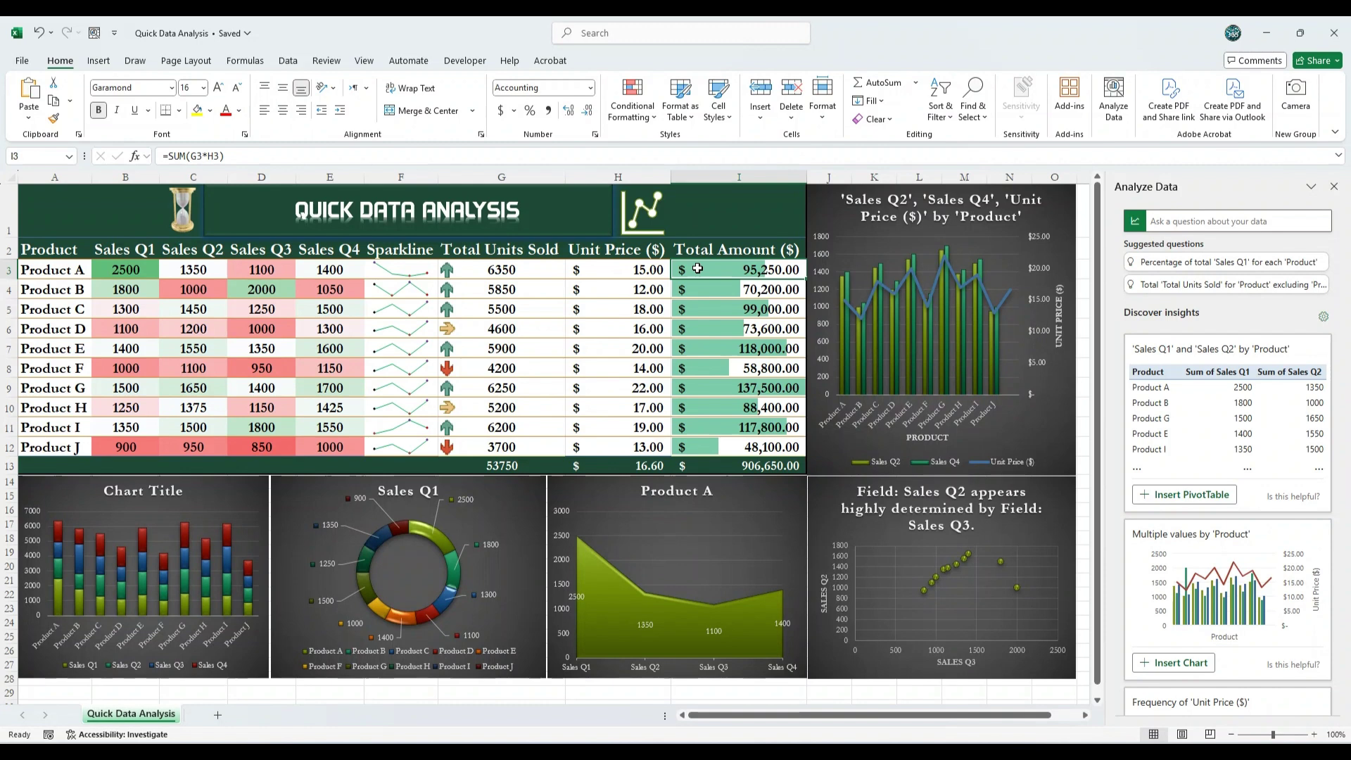
left_click(198, 409)
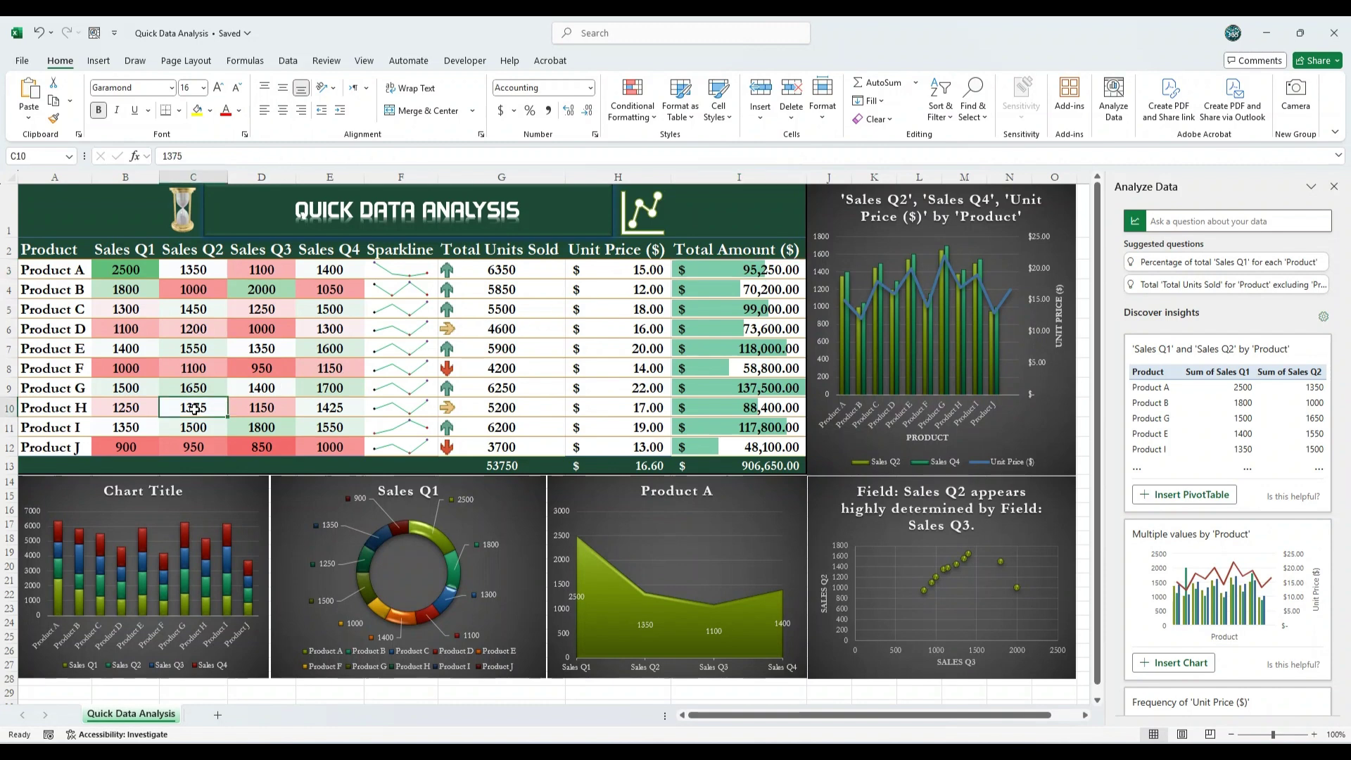
- Enter 200 as Product I's Sales Q2 in C11, then check its sparkline and total units
left_click(195, 425)
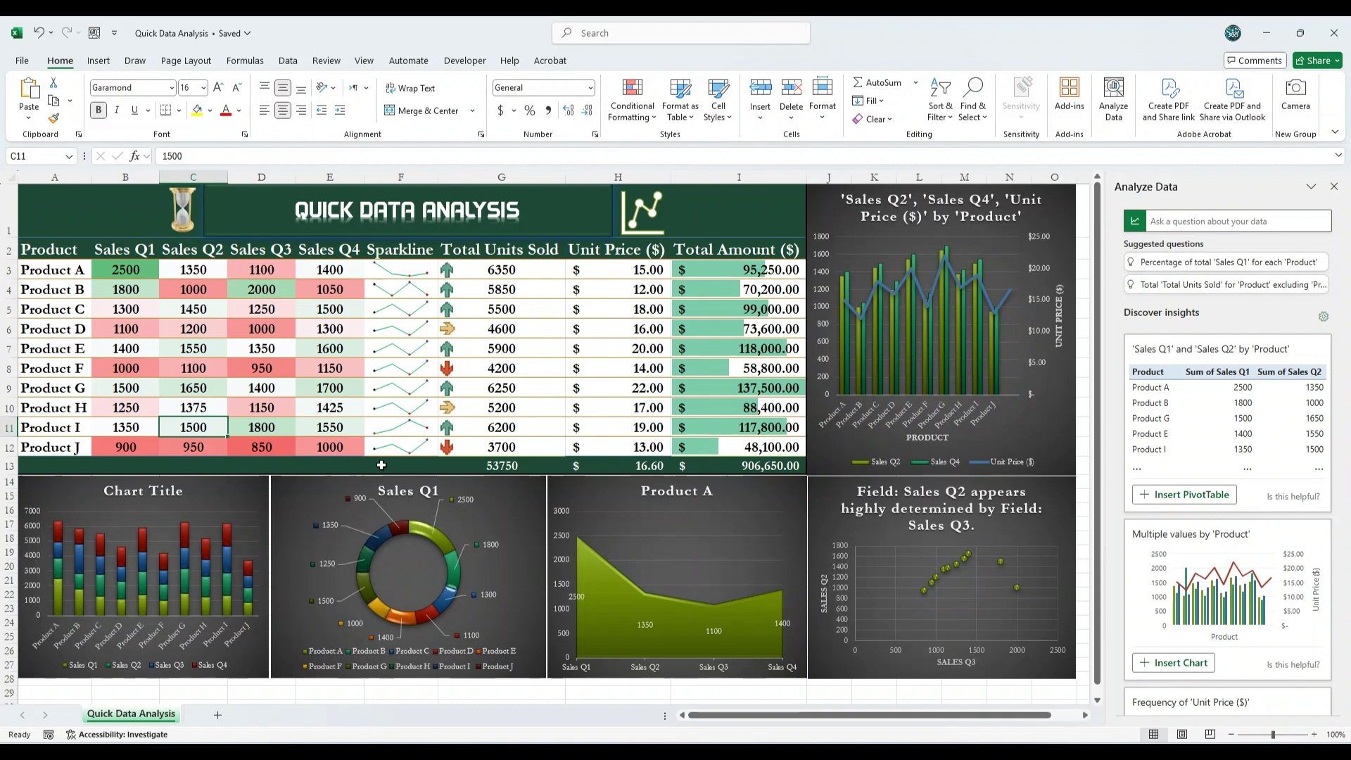
type("200")
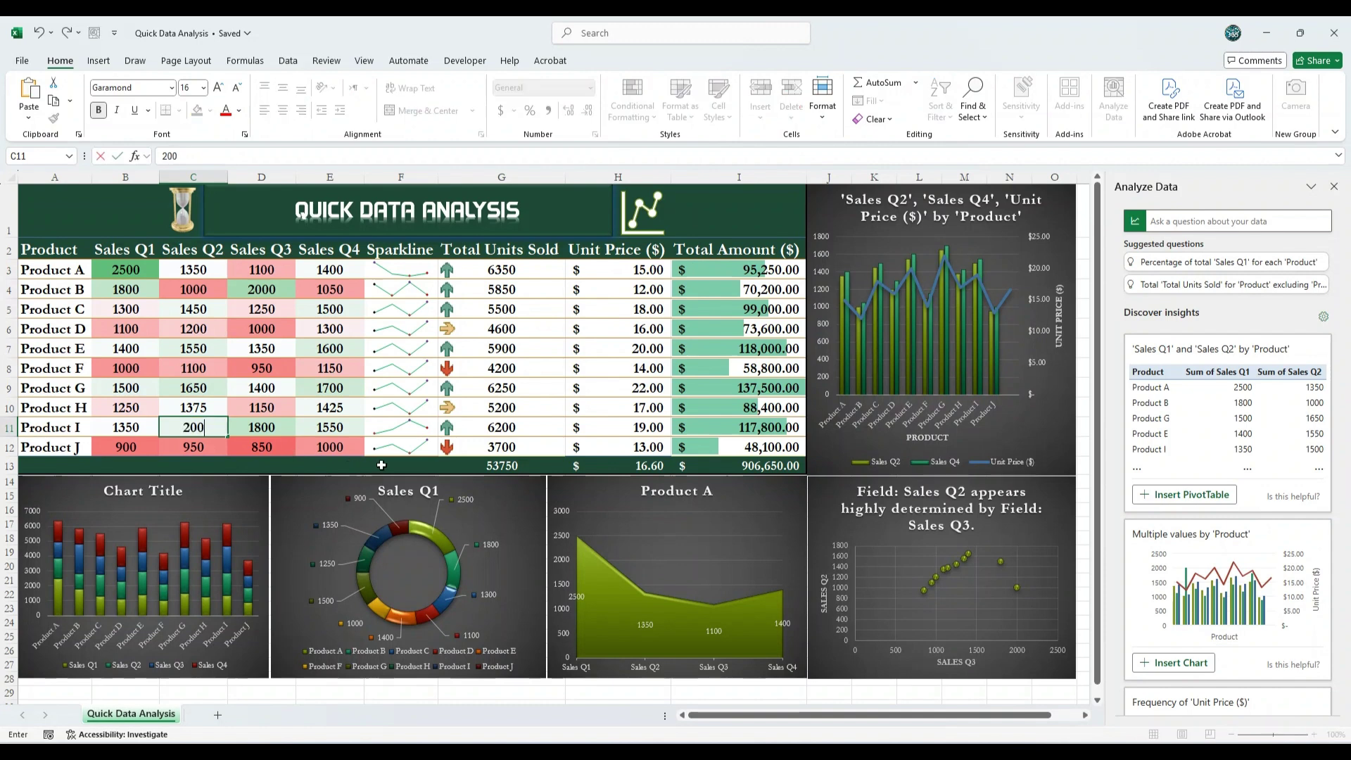
key("Return")
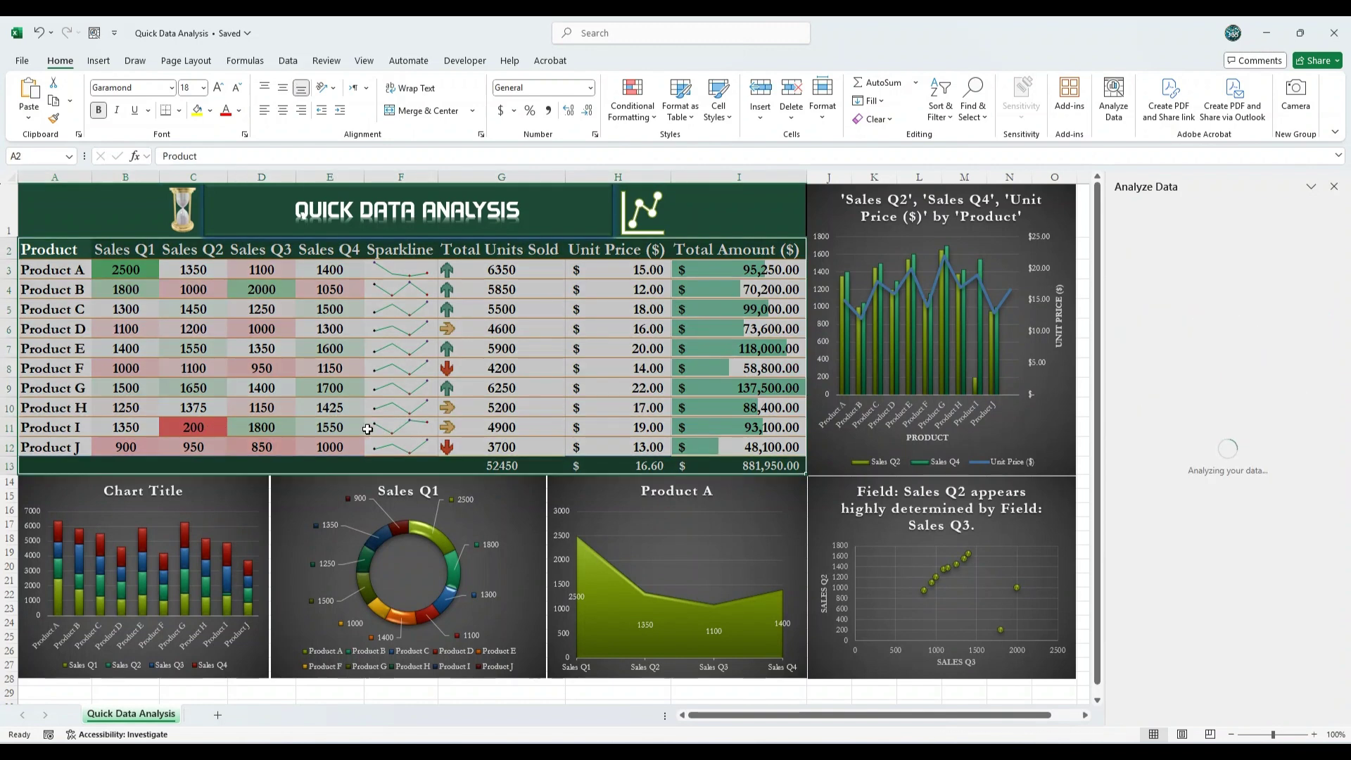
left_click(402, 428)
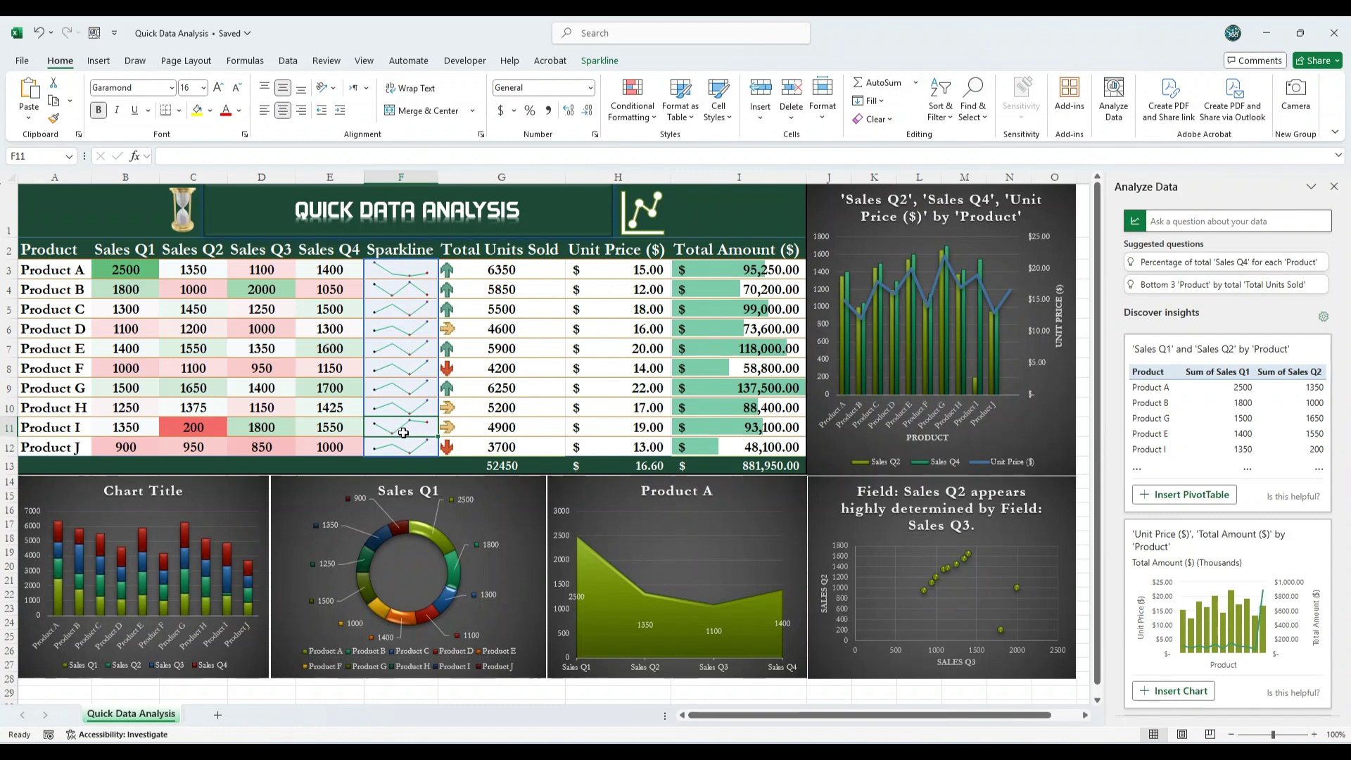
left_click(487, 422)
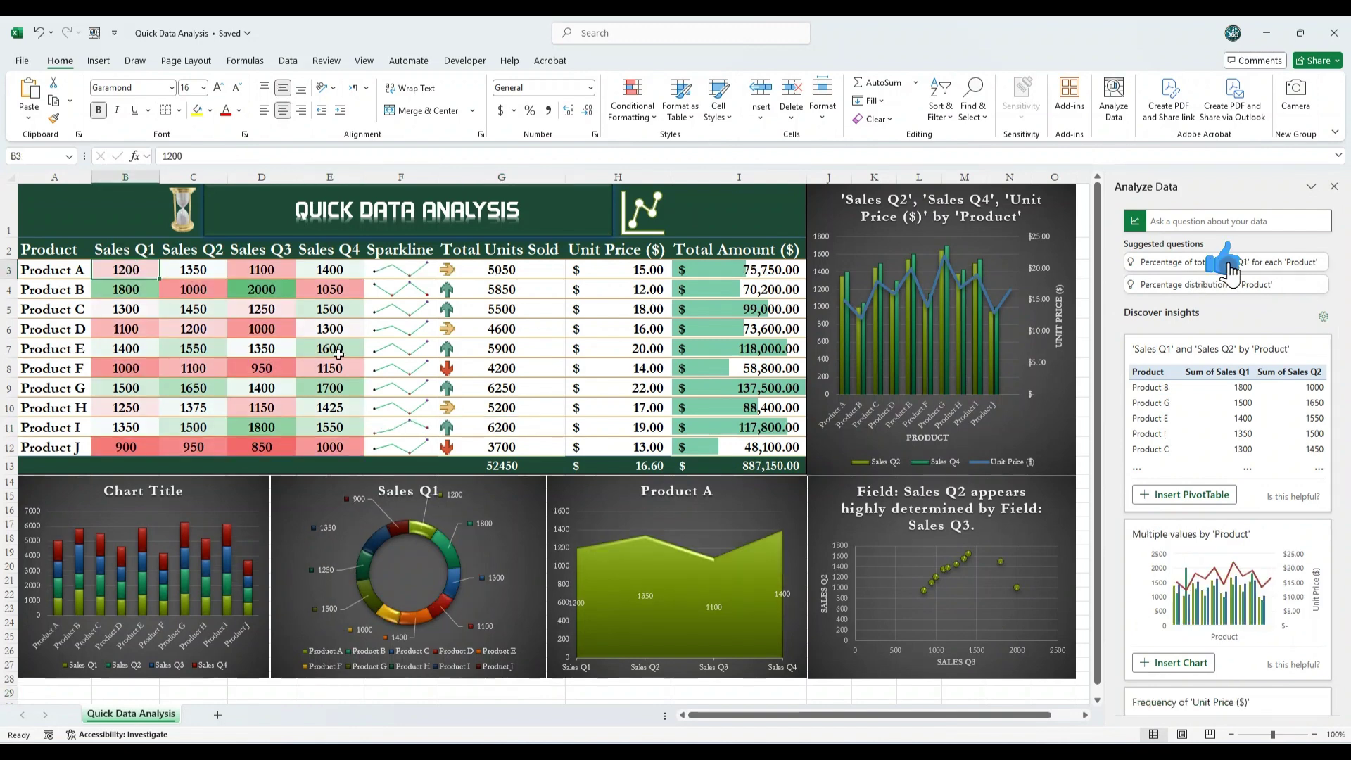
- Re-enter 2500 in B3 and 200 in C11, then check Product I's total in G11
type("2500")
key("Return")
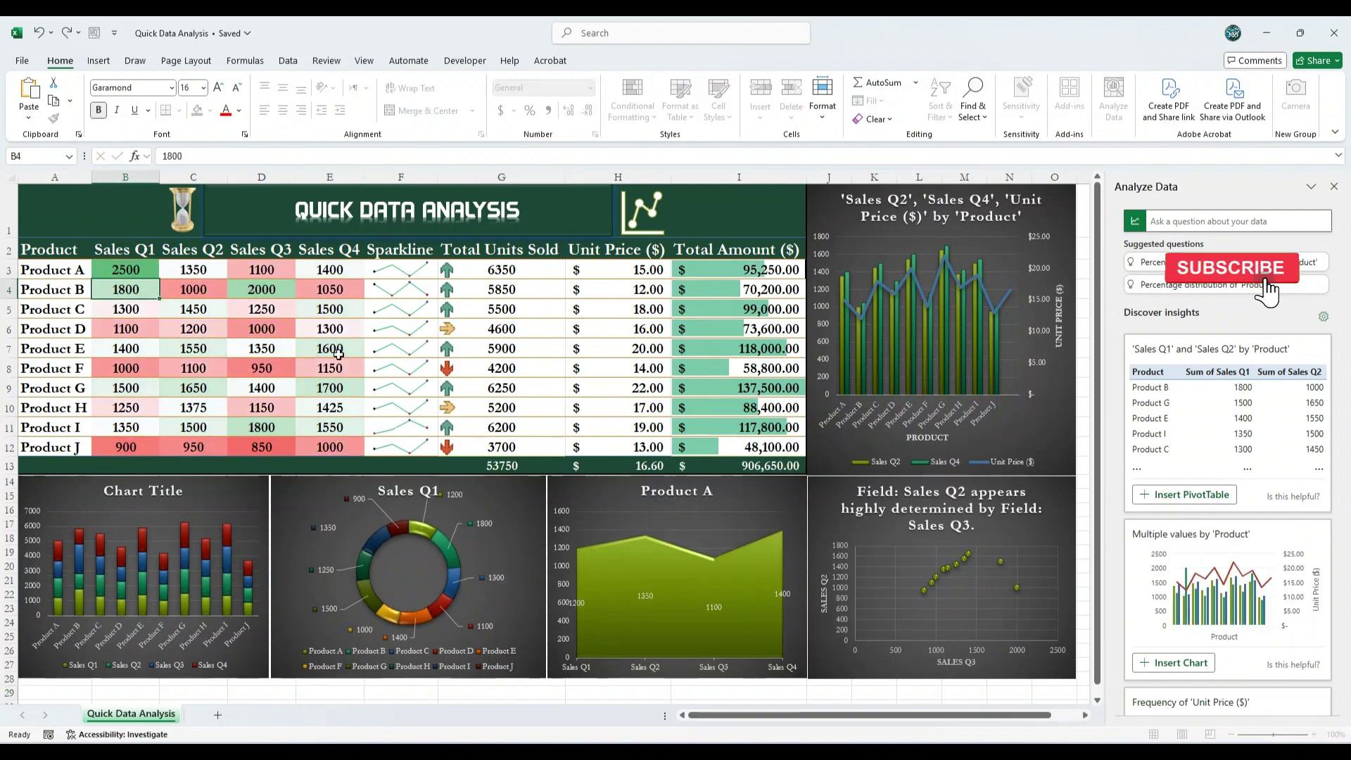
left_click(193, 427)
type("200")
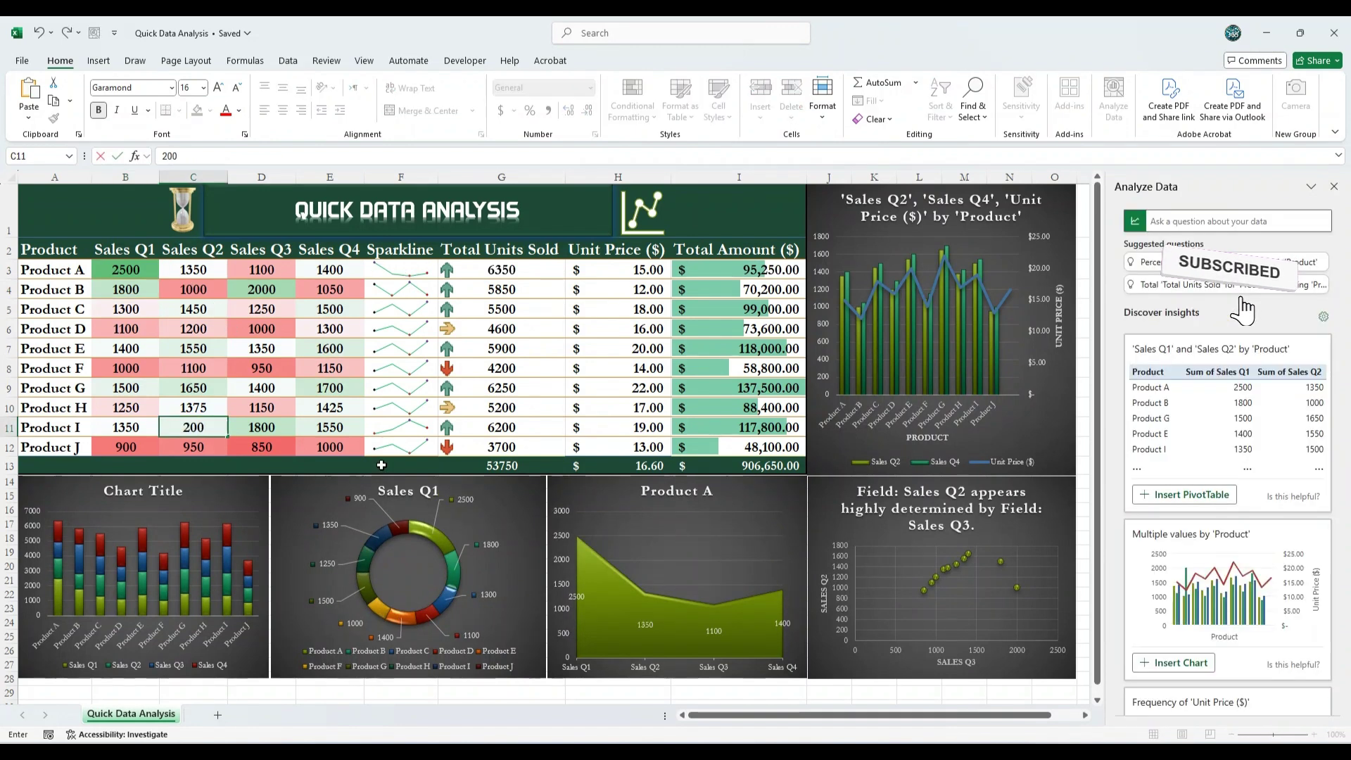
key("Return")
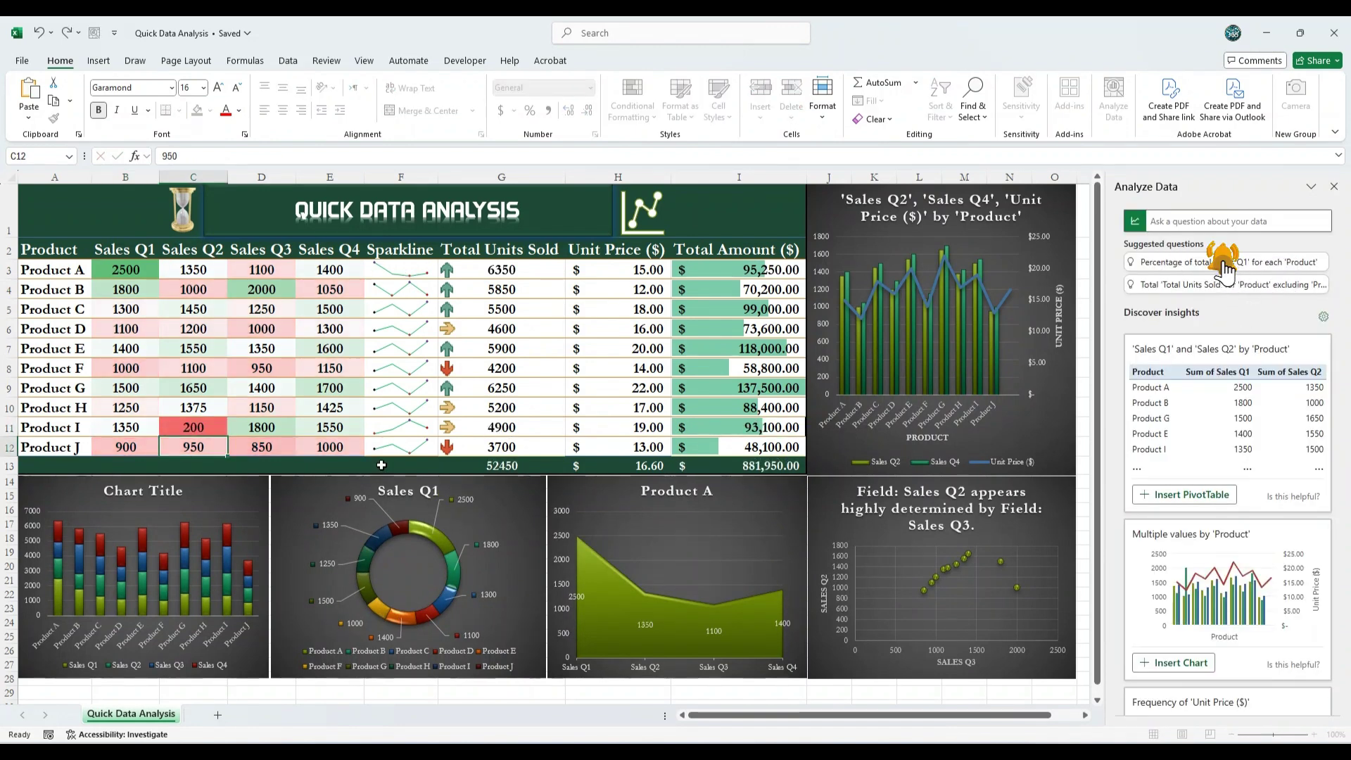
left_click(501, 427)
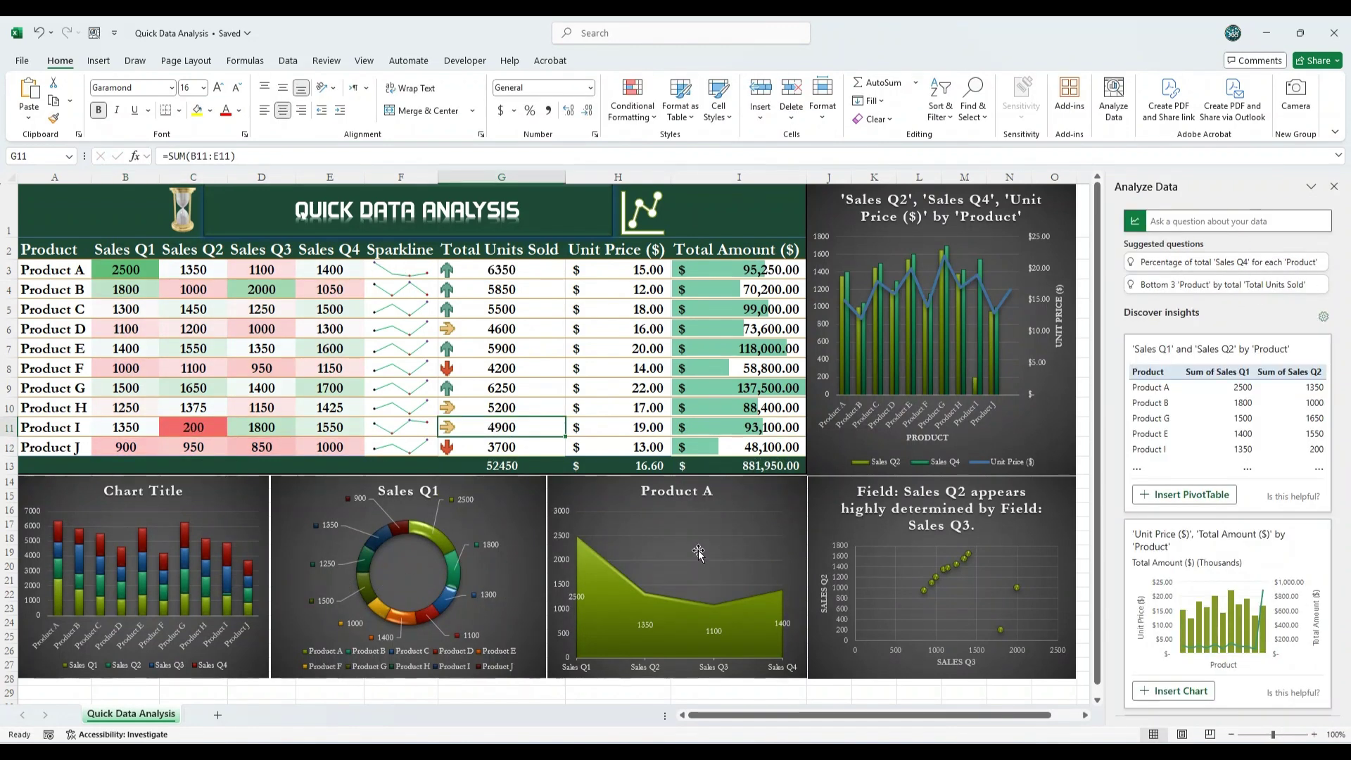